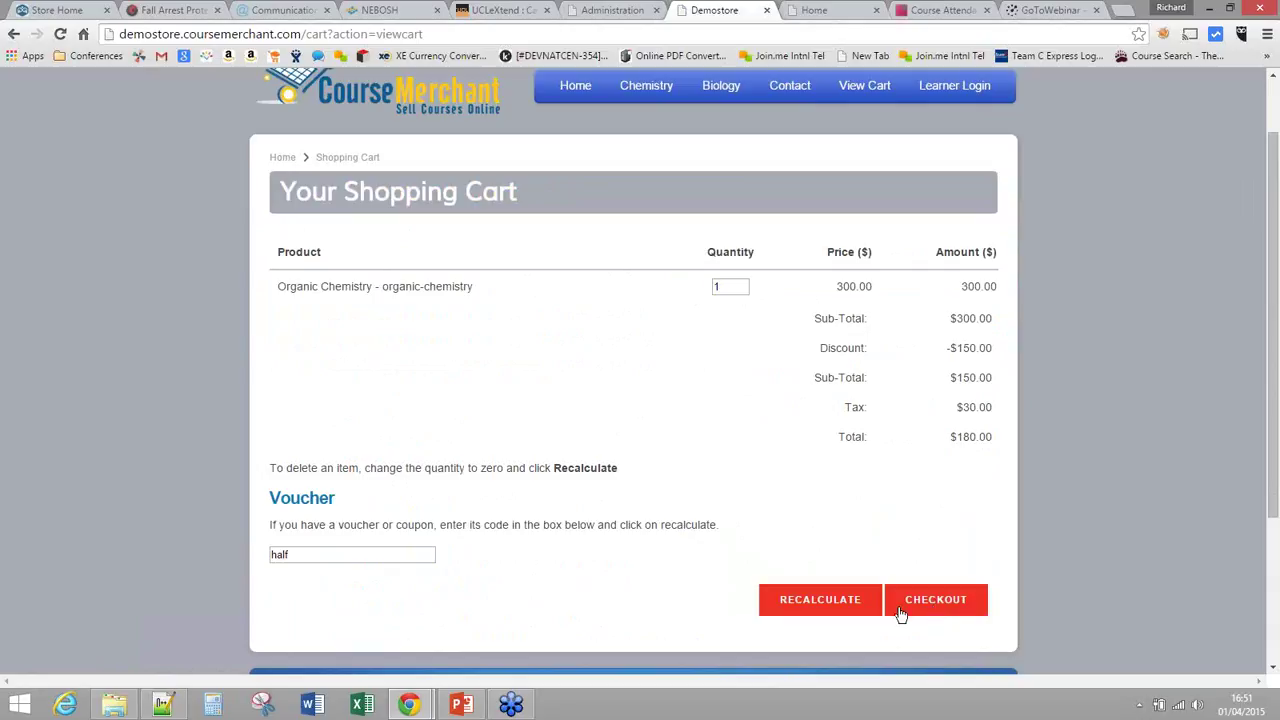
Step: Highlight the 'half' voucher code applied to the Organic Chemistry cart
{"action": "left_click_drag", "start_coordinate": [303, 554], "coordinate": [257, 552]}
Step: Proceed to checkout and enter the new account's username, password and e-mail address
{"action": "left_click", "coordinate": [929, 606]}
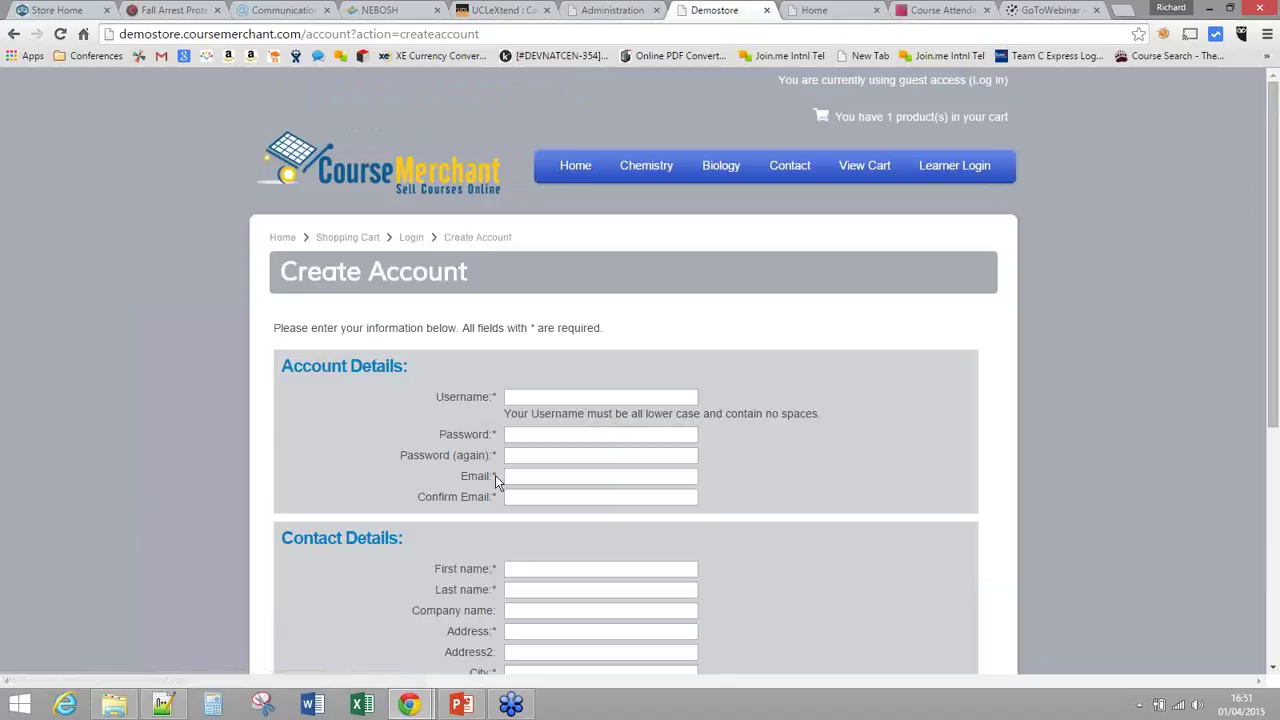
{"action": "scroll", "coordinate": [516, 426], "scroll_direction": "down", "scroll_amount": 1}
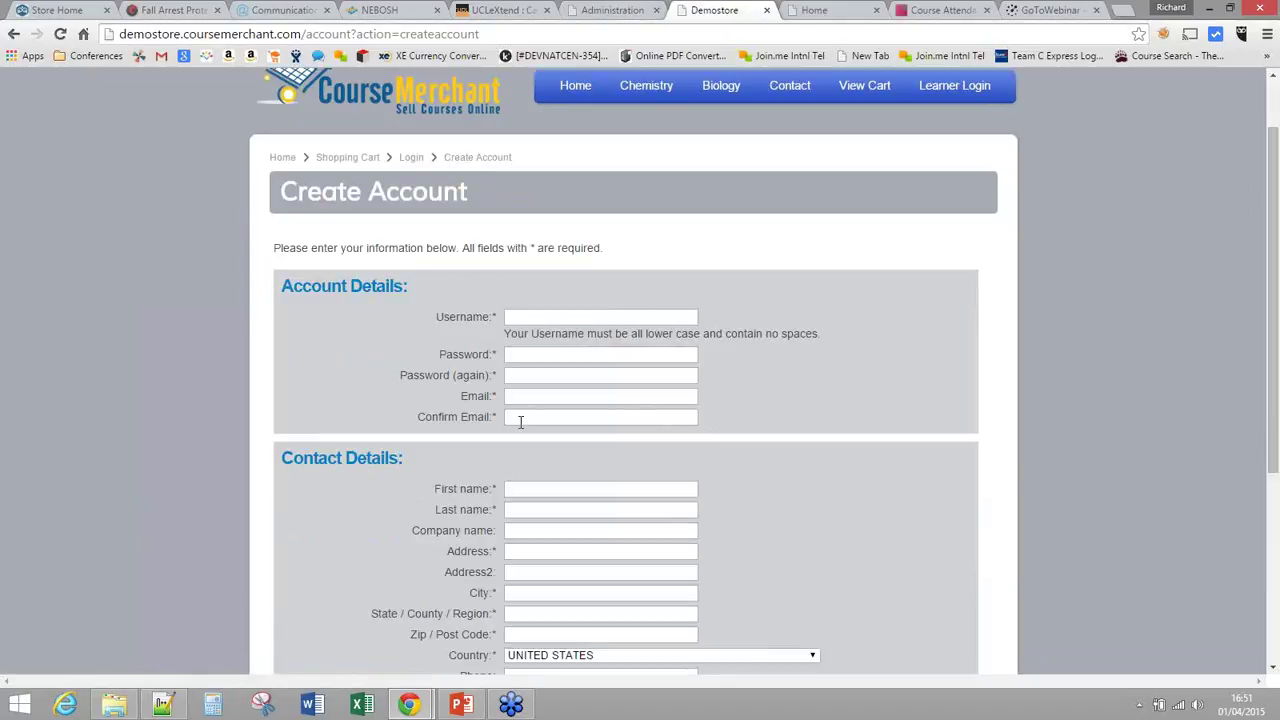
{"action": "scroll", "coordinate": [520, 422], "scroll_direction": "down", "scroll_amount": 2}
{"action": "left_click", "coordinate": [526, 157]}
{"action": "type", "text": "bennevis"}
{"action": "key", "text": "Tab"}
{"action": "type", "text": "••••••••"}
{"action": "key", "text": "Tab"}
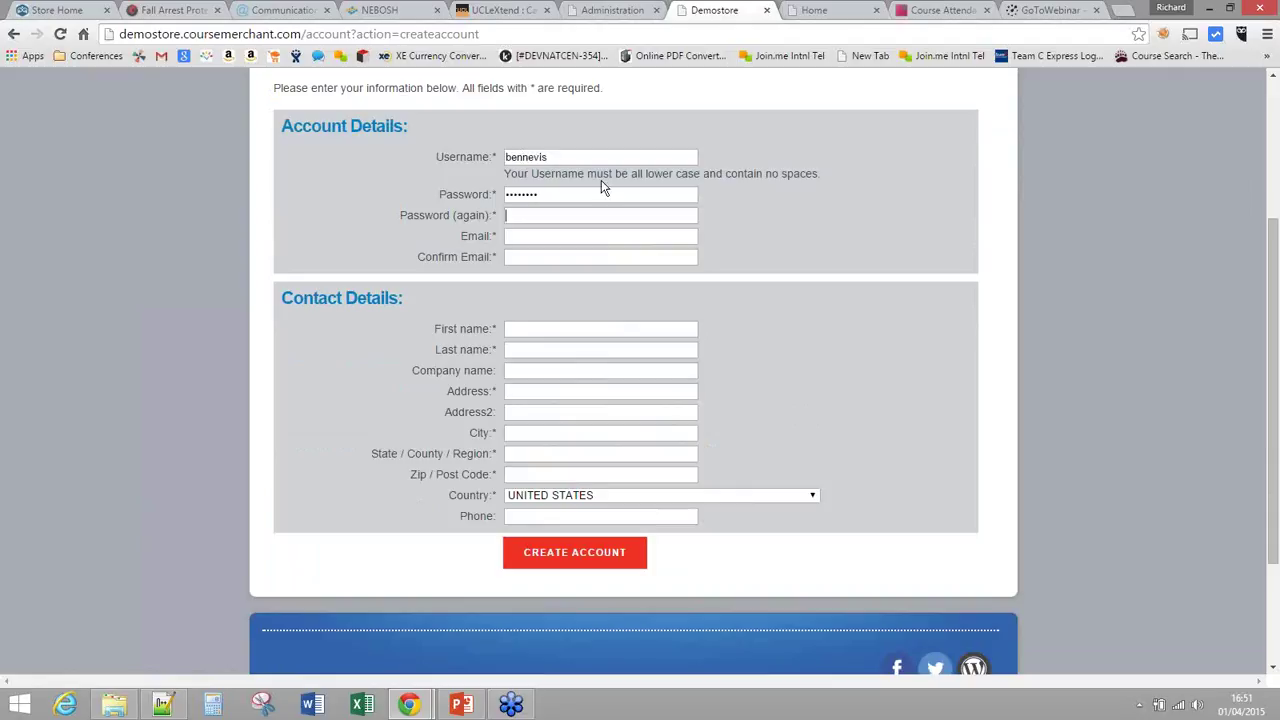
{"action": "type", "text": "••••••••"}
{"action": "key", "text": "Tab"}
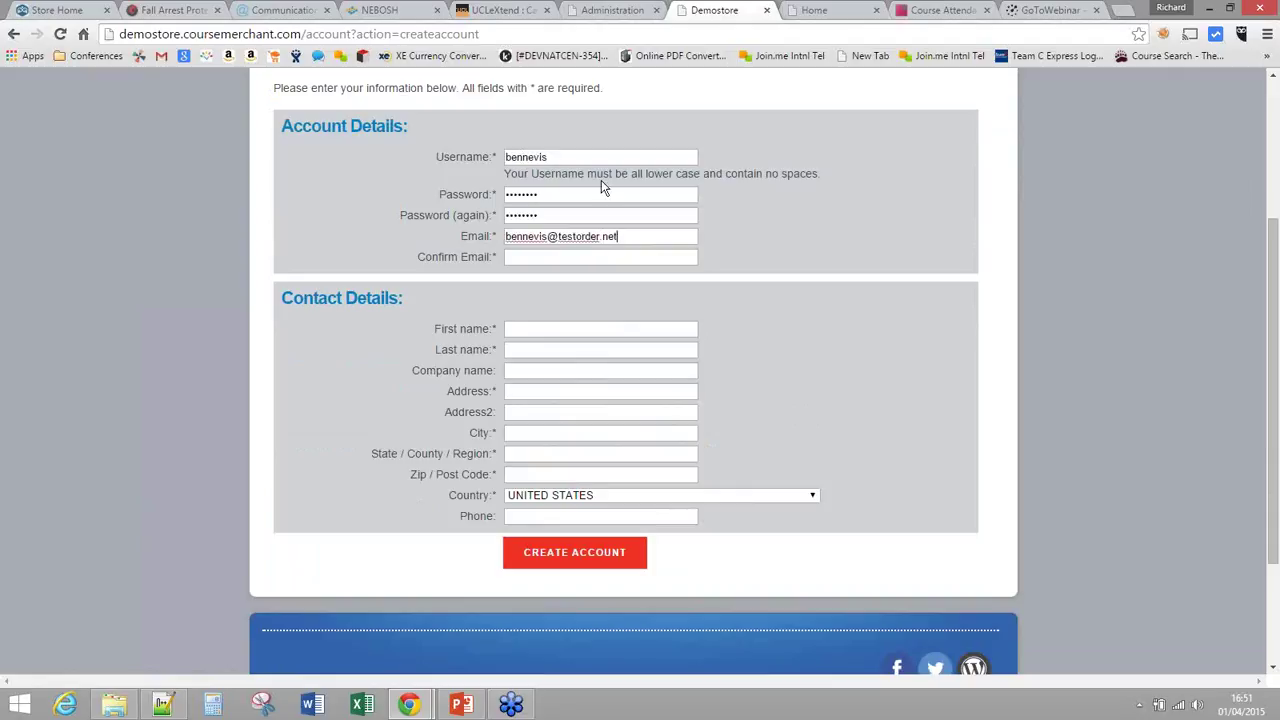
Step: Copy the e-mail into the confirmation field, add the contact's name and autofill the UK address
{"action": "key", "text": "ctrl+a"}
{"action": "key", "text": "ctrl+c"}
{"action": "key", "text": "Tab"}
{"action": "key", "text": "ctrl+v"}
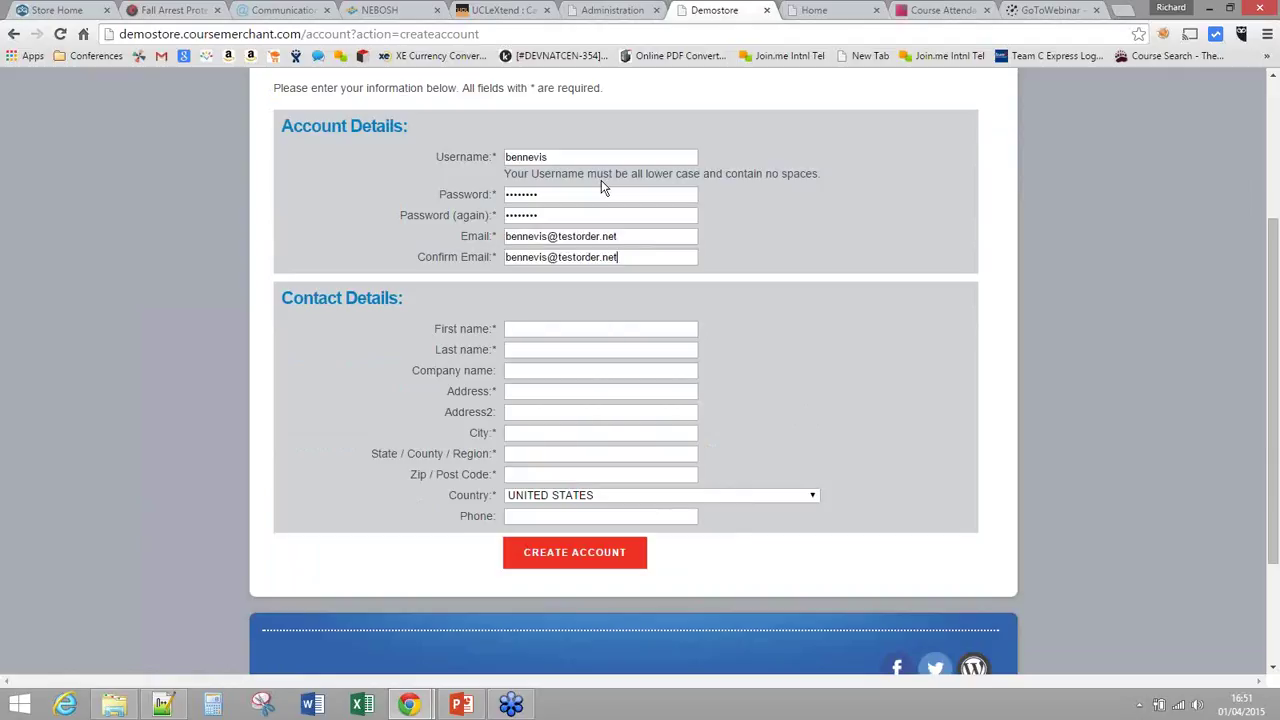
{"action": "key", "text": "Tab"}
{"action": "type", "text": "Ben"}
{"action": "key", "text": "Tab"}
{"action": "type", "text": "Nevis"}
{"action": "key", "text": "Tab"}
{"action": "key", "text": "Tab"}
{"action": "type", "text": "1"}
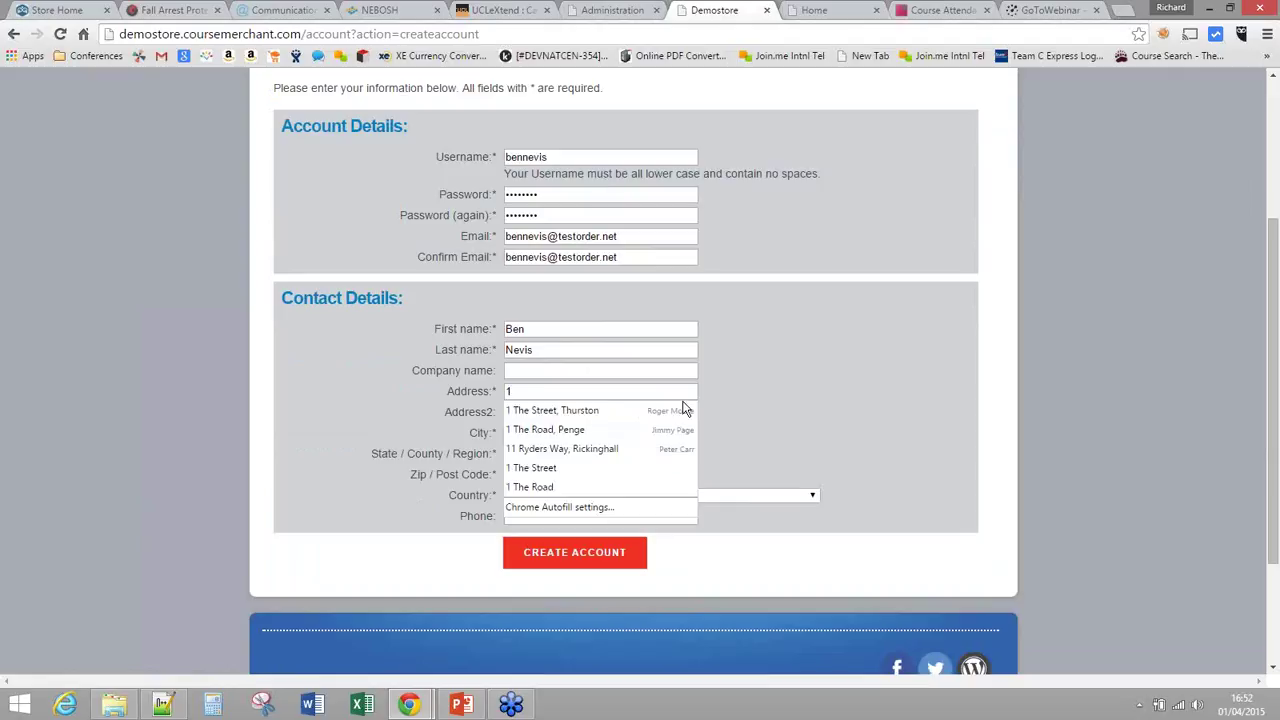
{"action": "left_click", "coordinate": [612, 416]}
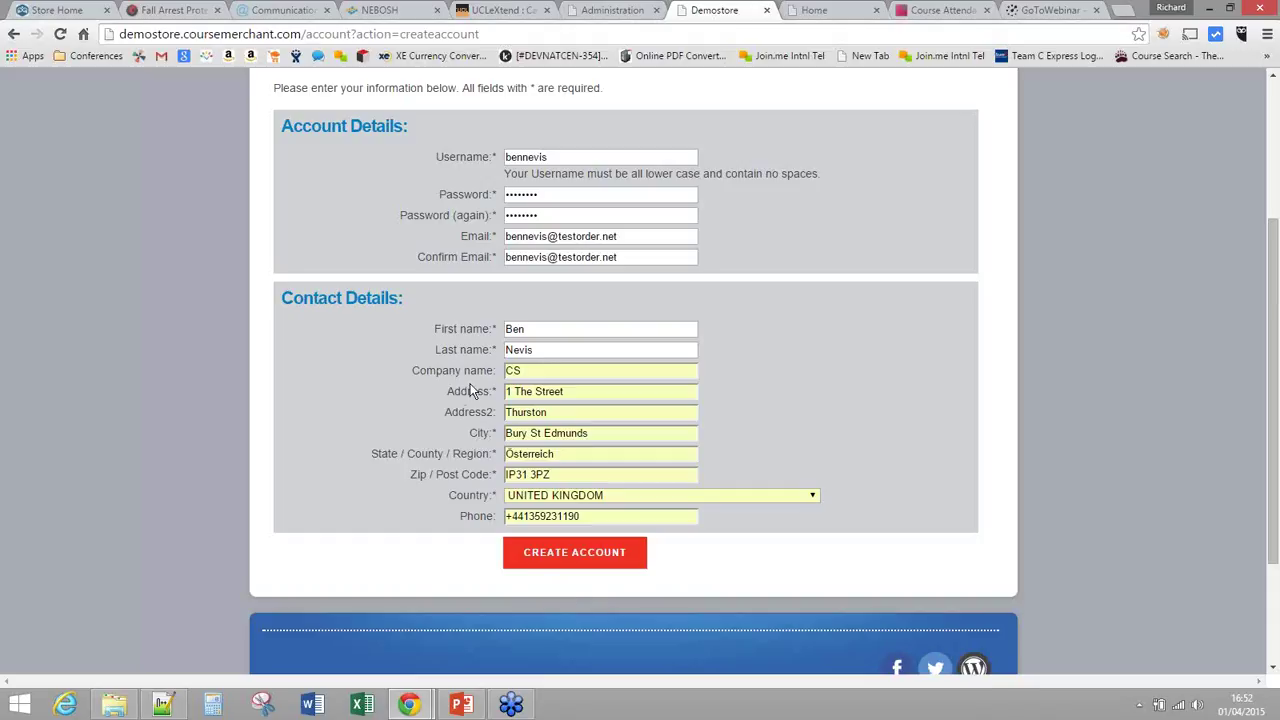
Step: Create the account and review the checkout page's 90% membership discount and $18.00 total
{"action": "left_click", "coordinate": [561, 553]}
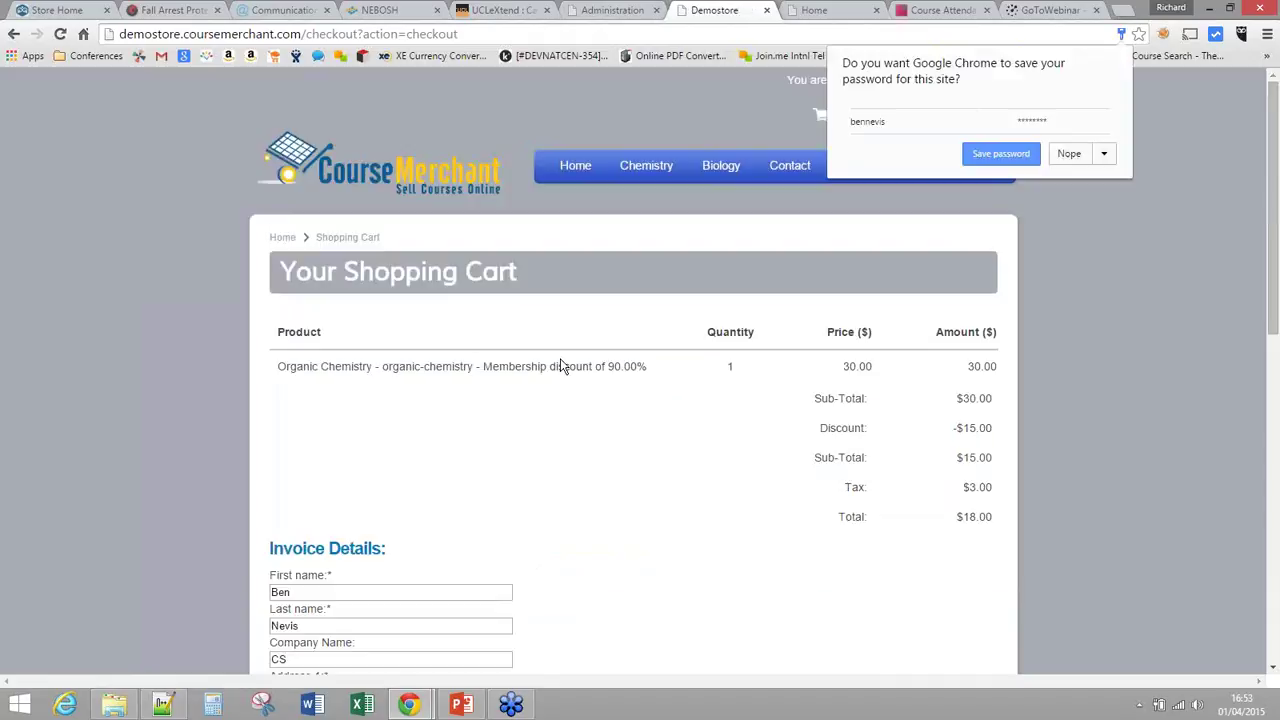
{"action": "scroll", "coordinate": [560, 362], "scroll_direction": "down", "scroll_amount": 2}
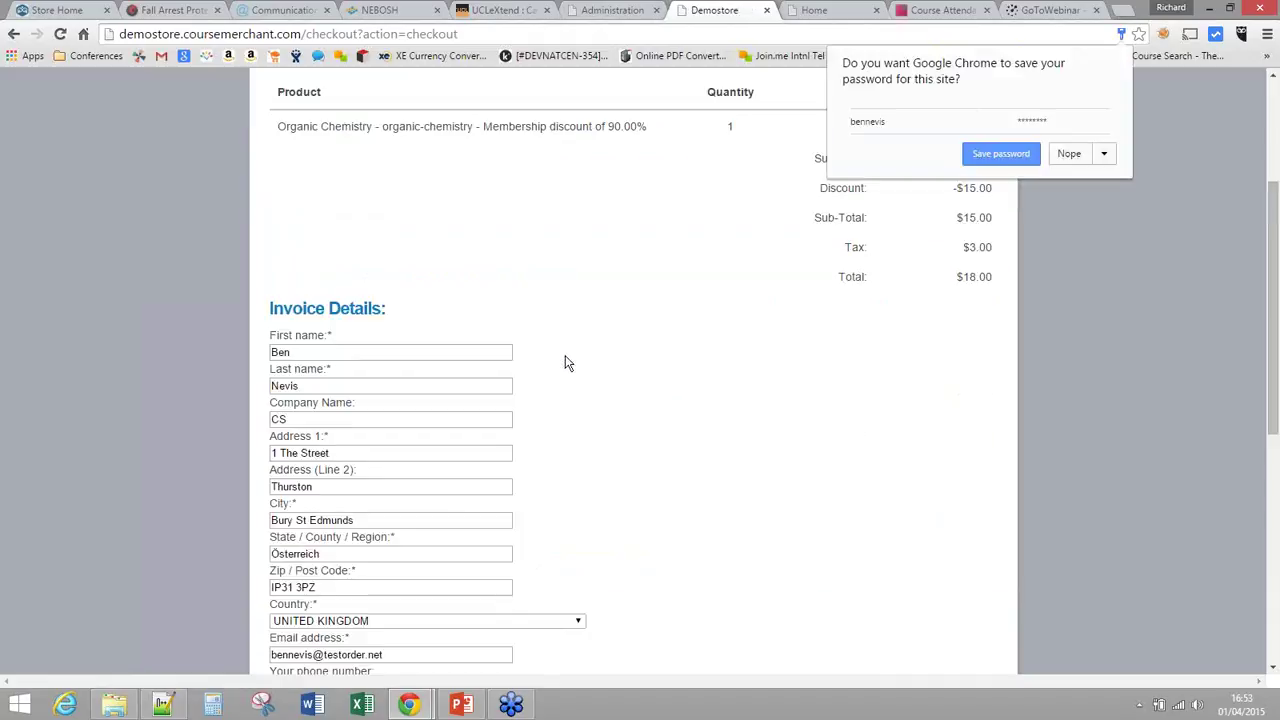
{"action": "left_click_drag", "start_coordinate": [483, 126], "coordinate": [637, 126]}
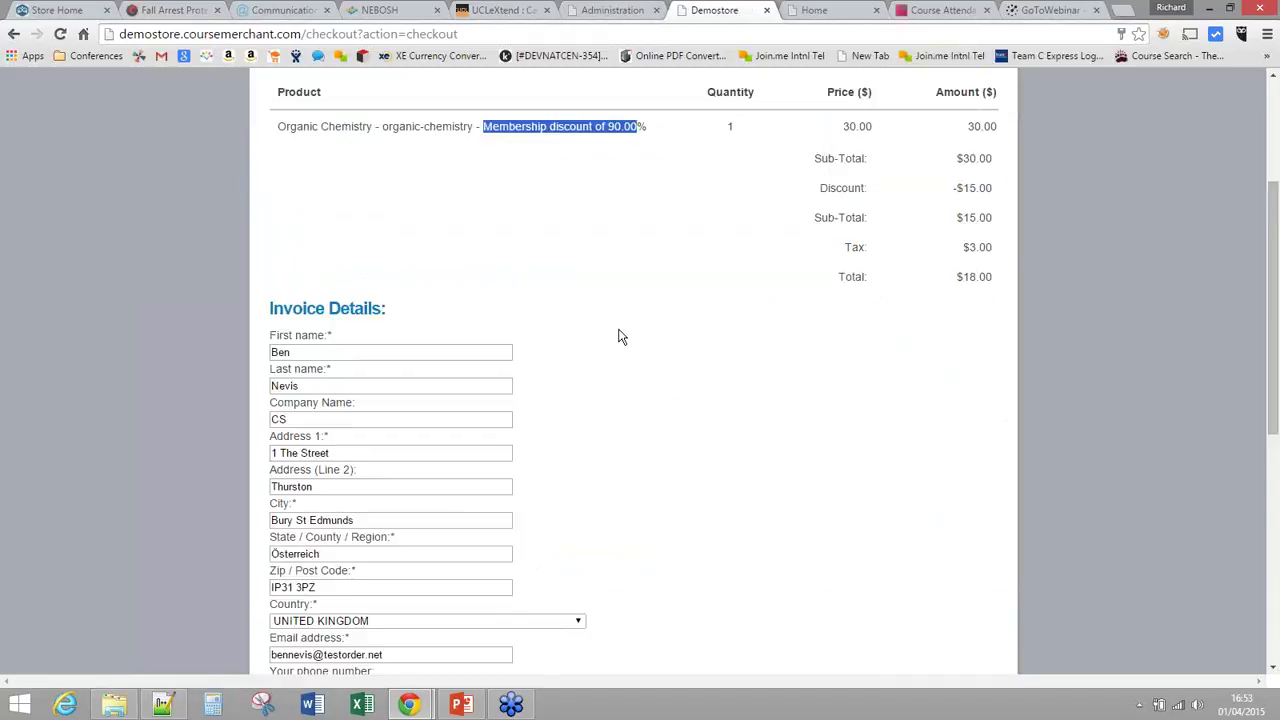
{"action": "scroll", "coordinate": [618, 336], "scroll_direction": "down", "scroll_amount": 1}
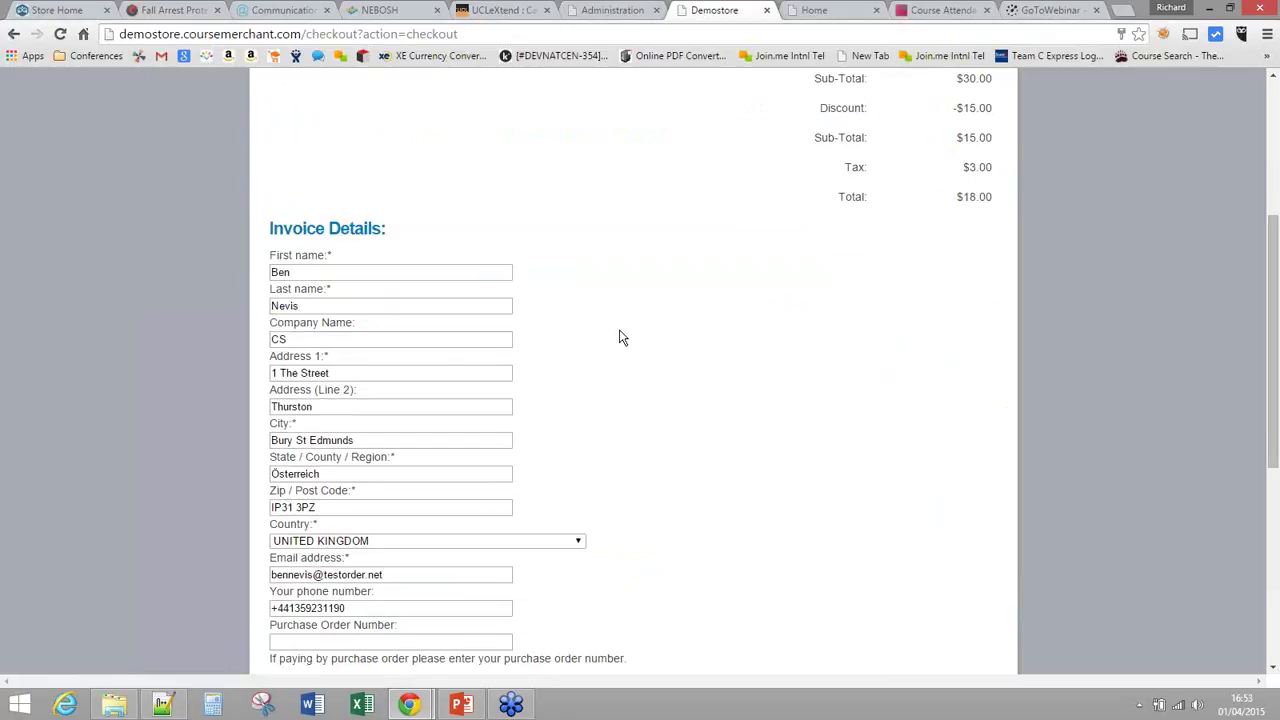
{"action": "scroll", "coordinate": [619, 337], "scroll_direction": "down", "scroll_amount": 1}
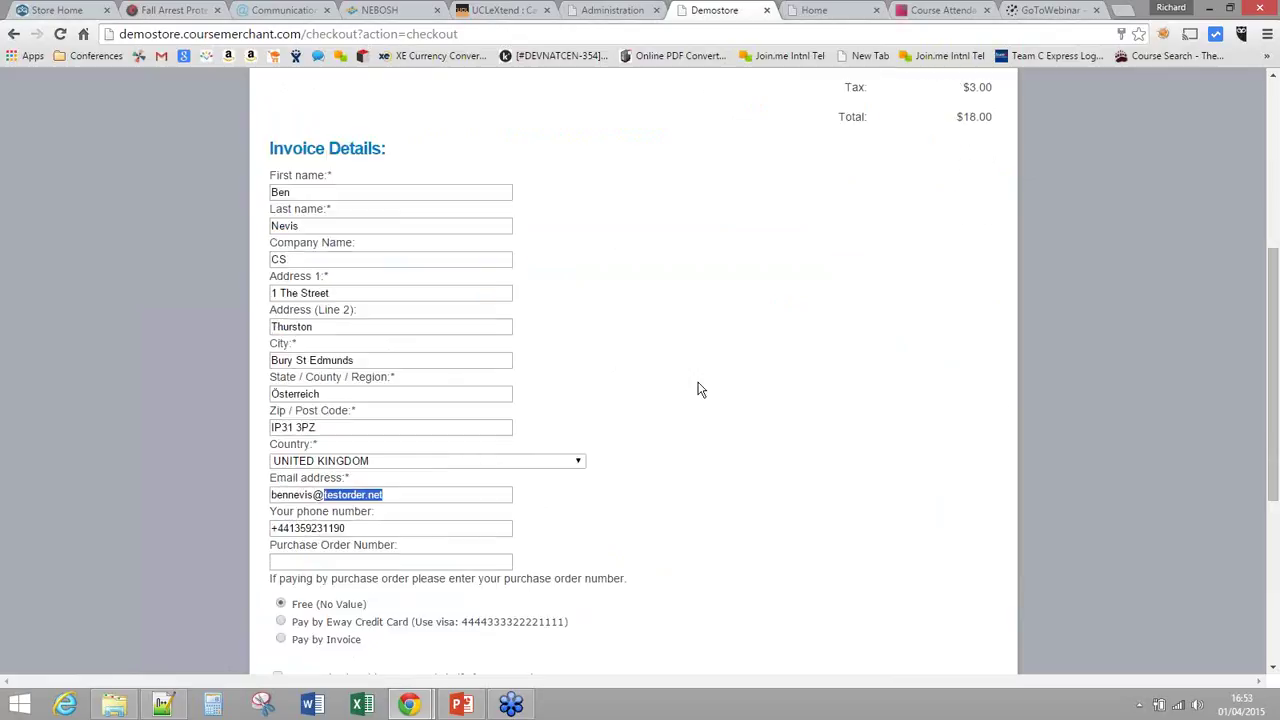
{"action": "scroll", "coordinate": [700, 390], "scroll_direction": "down", "scroll_amount": 1}
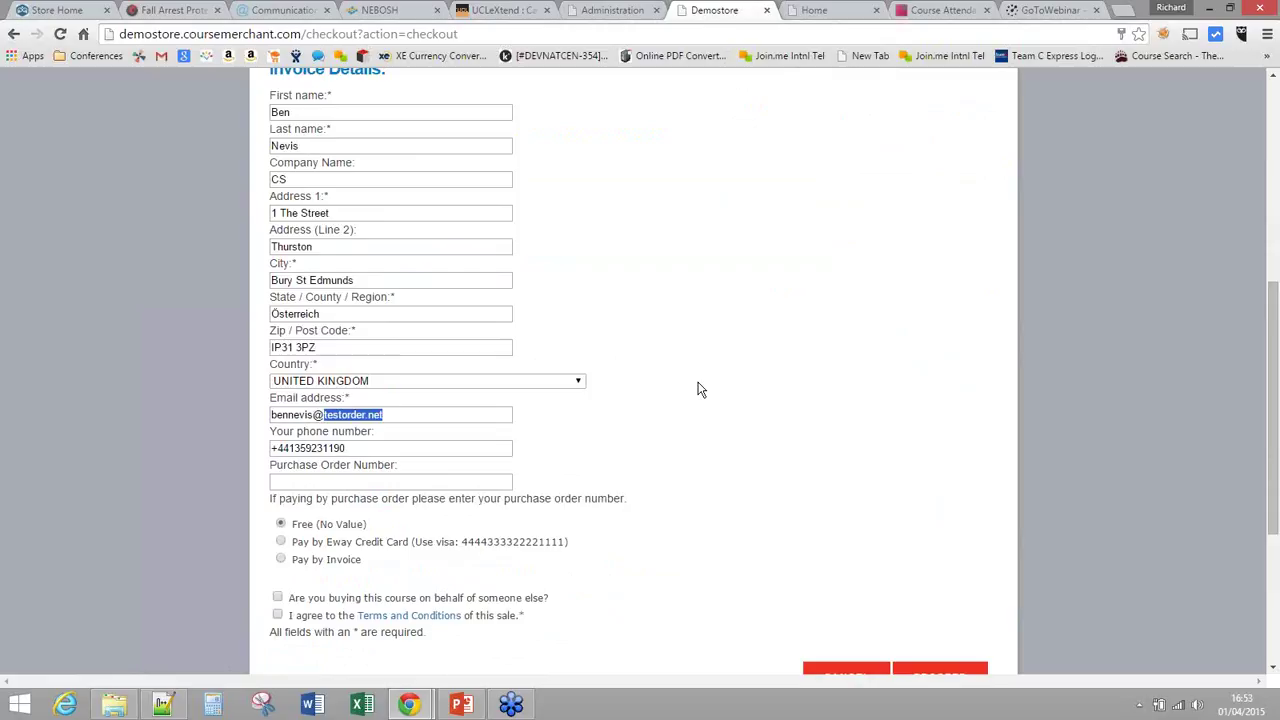
{"action": "scroll", "coordinate": [700, 390], "scroll_direction": "down", "scroll_amount": 1}
Step: Point out the Free (No Value) payment option and the Eway credit card alternative
{"action": "left_click", "coordinate": [298, 470]}
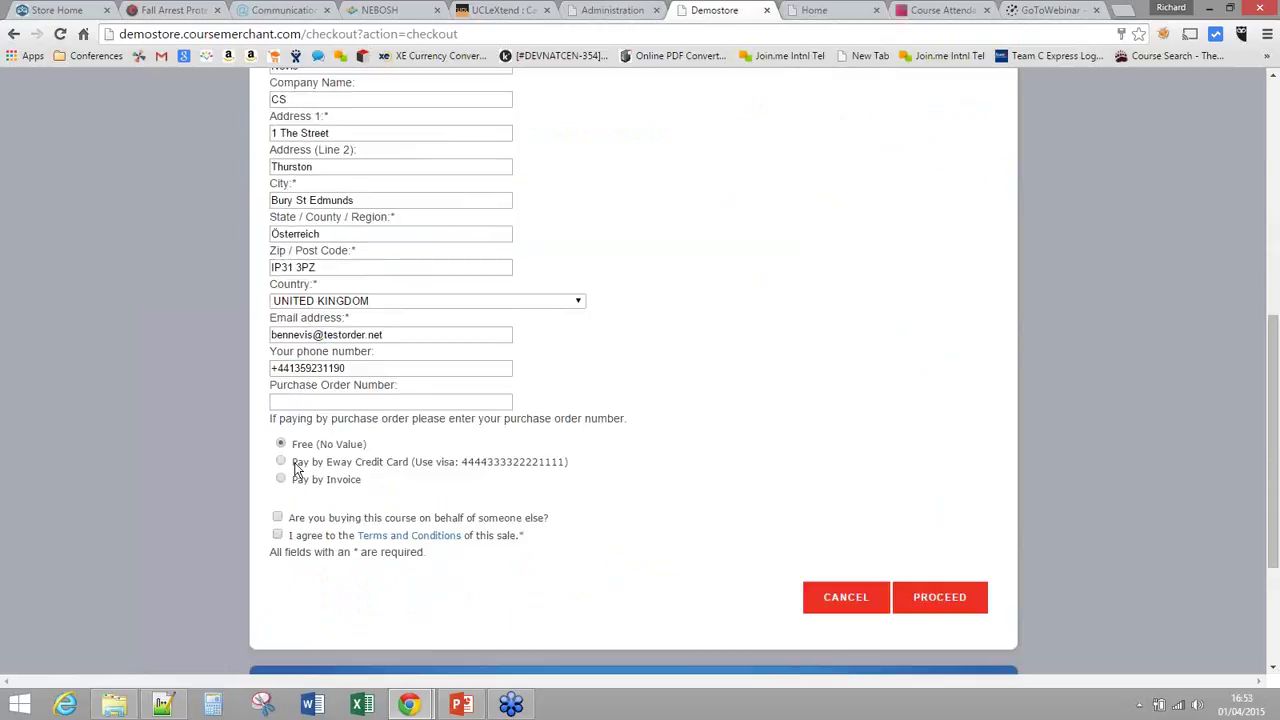
{"action": "double_click", "coordinate": [302, 446]}
{"action": "left_click_drag", "start_coordinate": [310, 453], "coordinate": [383, 463]}
{"action": "left_click_drag", "start_coordinate": [292, 462], "coordinate": [479, 508]}
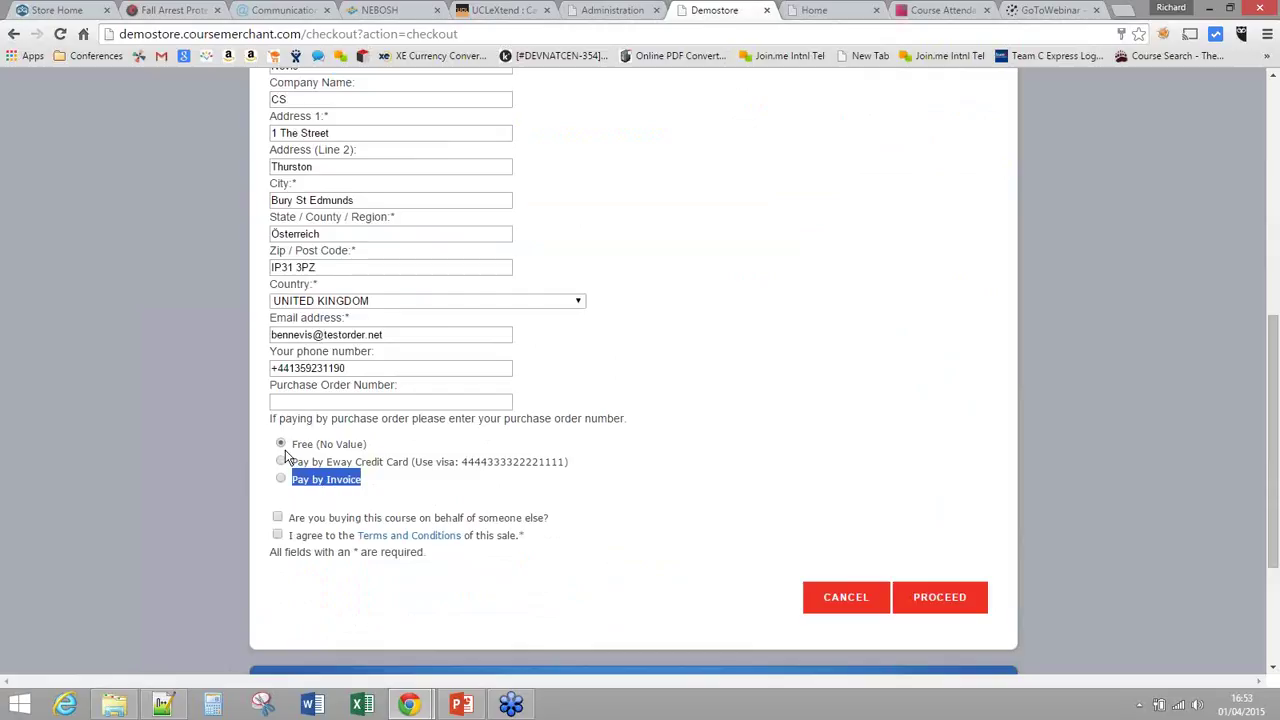
Step: Accept the terms with Free (No Value) payment, leave buying-on-behalf unticked, and place the order
{"action": "left_click_drag", "start_coordinate": [307, 447], "coordinate": [297, 447]}
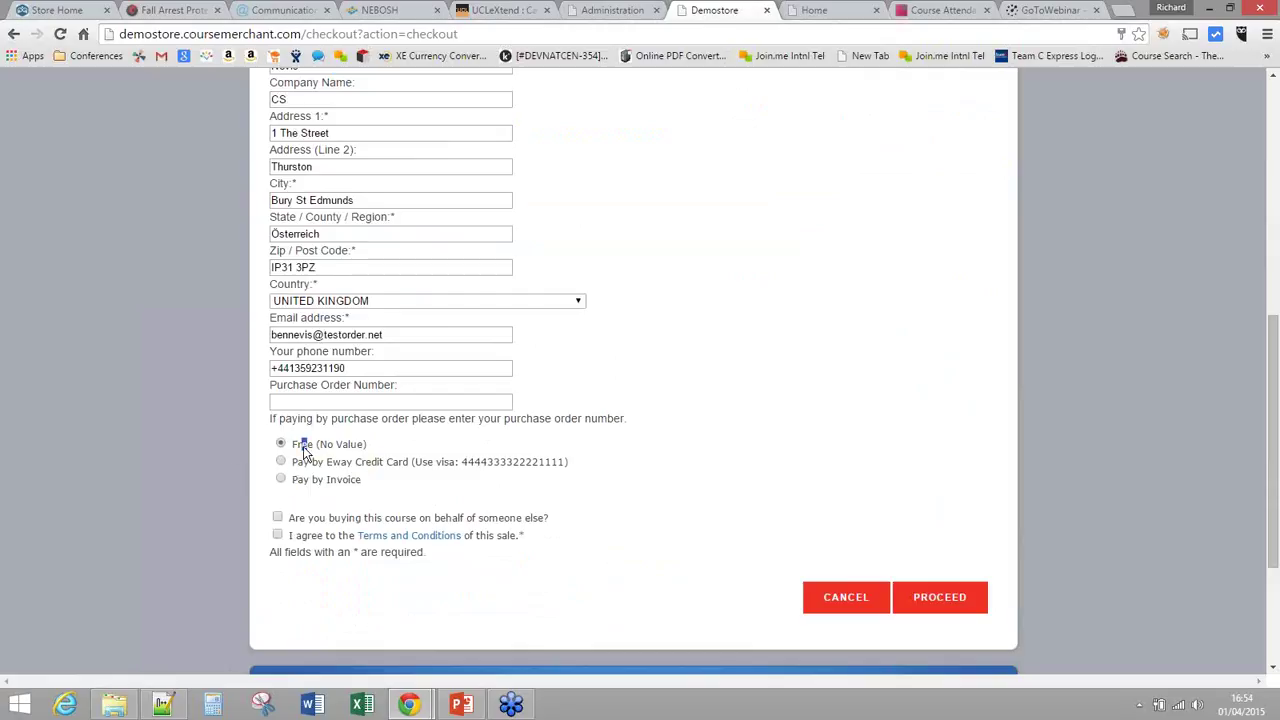
{"action": "left_click", "coordinate": [278, 536]}
{"action": "left_click_drag", "start_coordinate": [294, 522], "coordinate": [546, 521]}
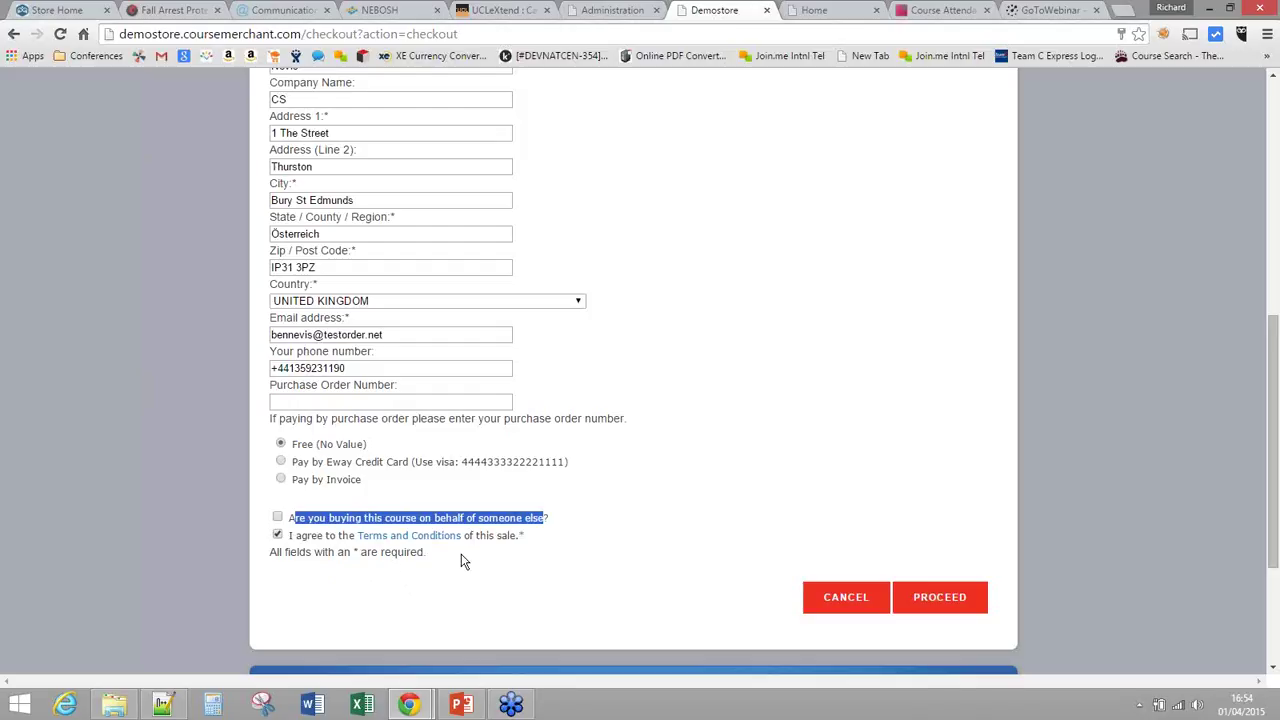
{"action": "left_click", "coordinate": [278, 517]}
{"action": "left_click", "coordinate": [279, 518]}
{"action": "left_click", "coordinate": [320, 593]}
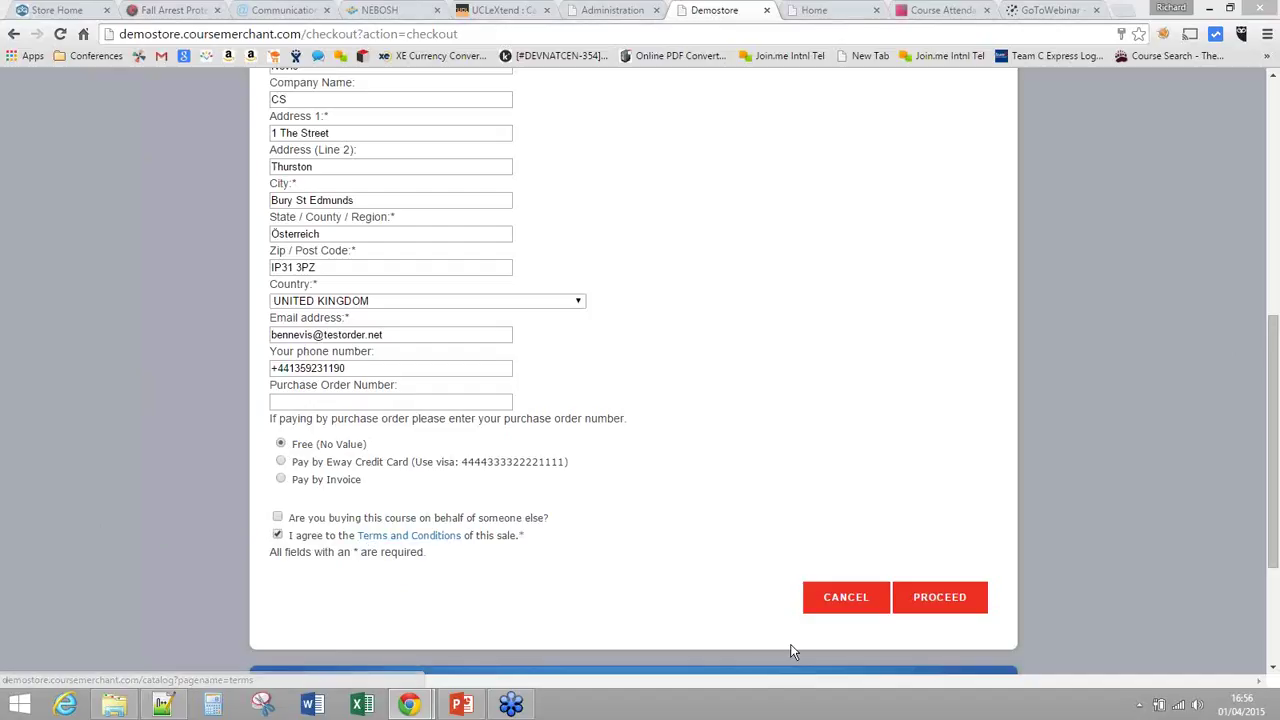
{"action": "left_click", "coordinate": [934, 597]}
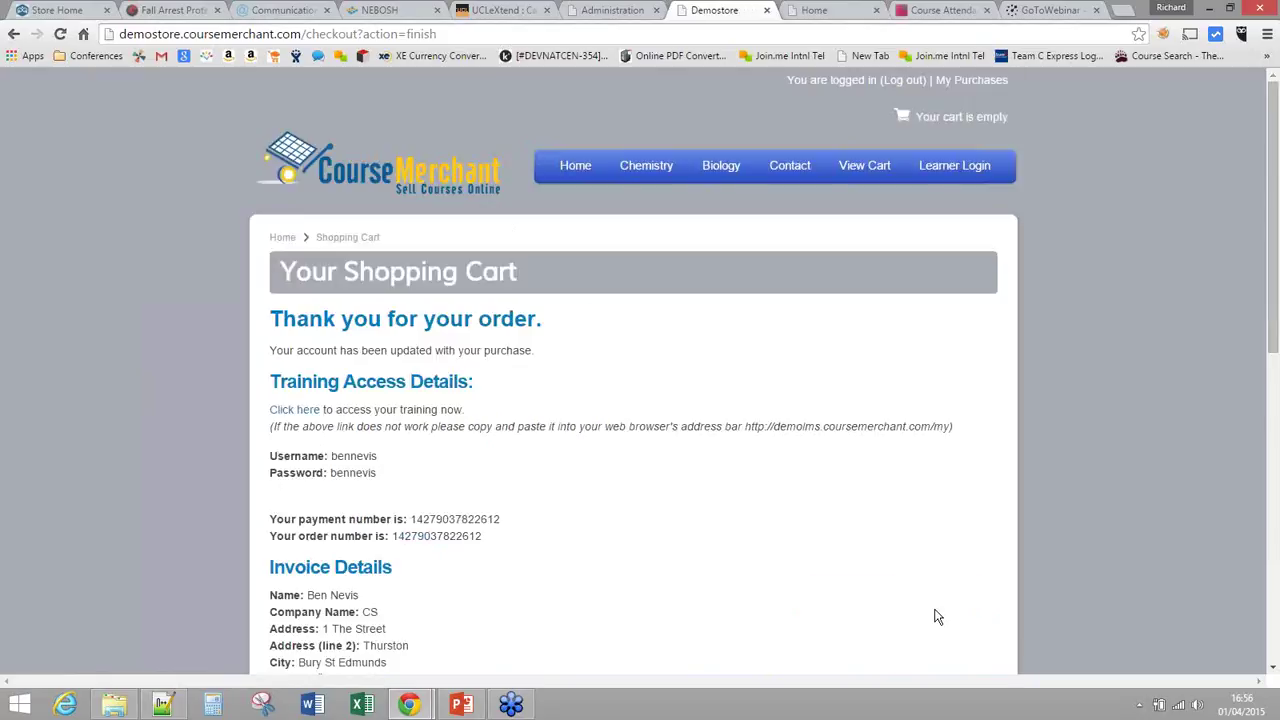
Step: Scroll through the order confirmation, highlighting the Invoice Details block
{"action": "scroll", "coordinate": [602, 521], "scroll_direction": "down", "scroll_amount": 1}
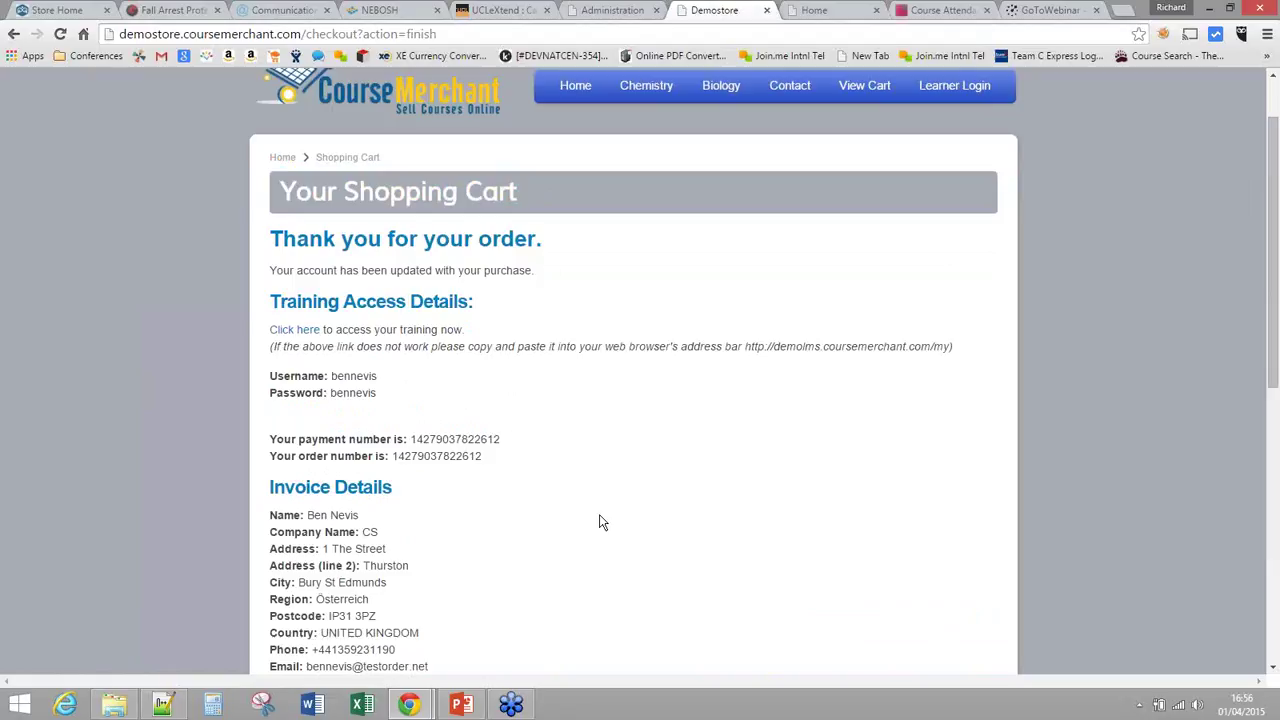
{"action": "scroll", "coordinate": [599, 521], "scroll_direction": "down", "scroll_amount": 1}
{"action": "triple_click", "coordinate": [569, 525]}
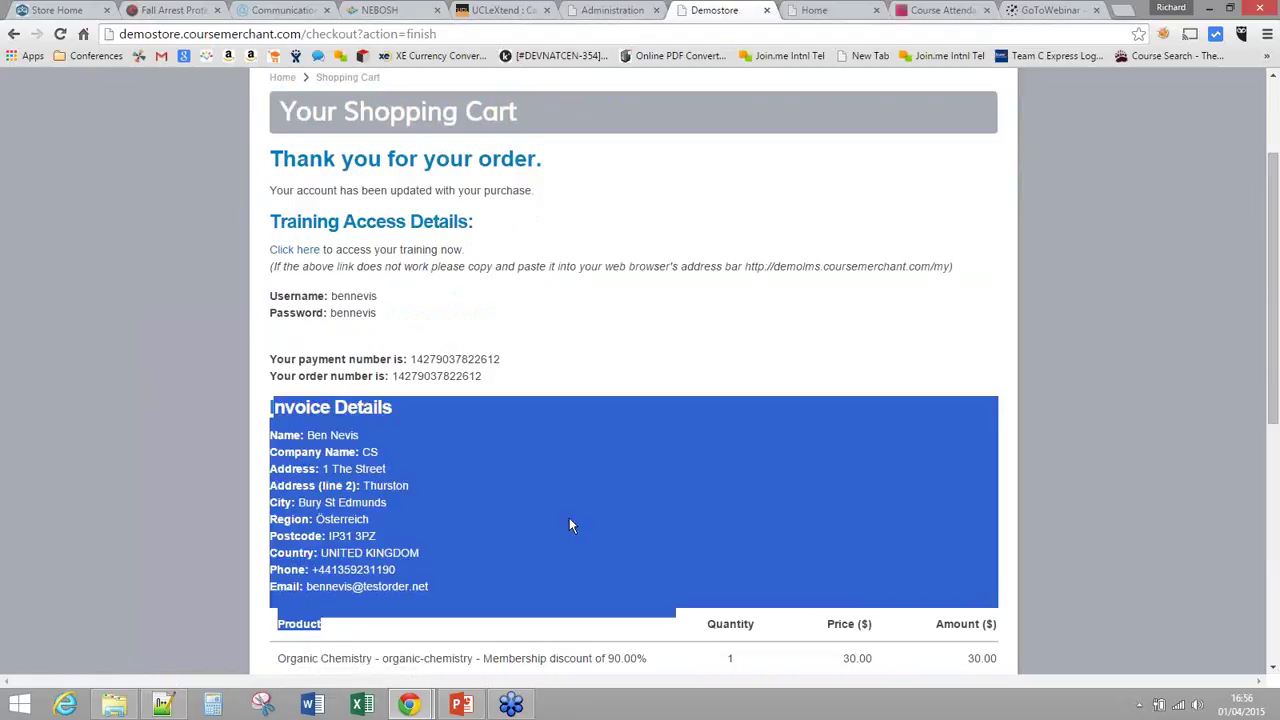
{"action": "left_click", "coordinate": [569, 525]}
{"action": "scroll", "coordinate": [569, 525], "scroll_direction": "up", "scroll_amount": 1}
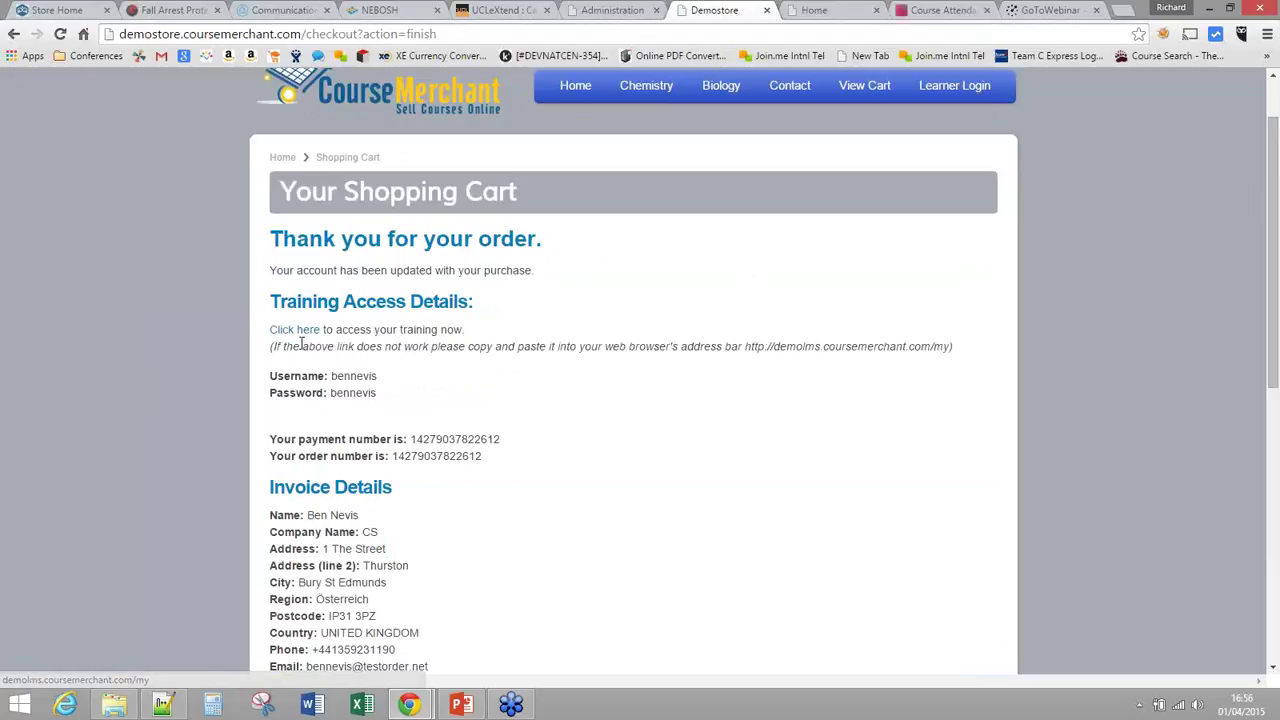
Step: Open the purchased training on the demo LMS and enter the Organic Chemistry 101 course
{"action": "left_click", "coordinate": [303, 336]}
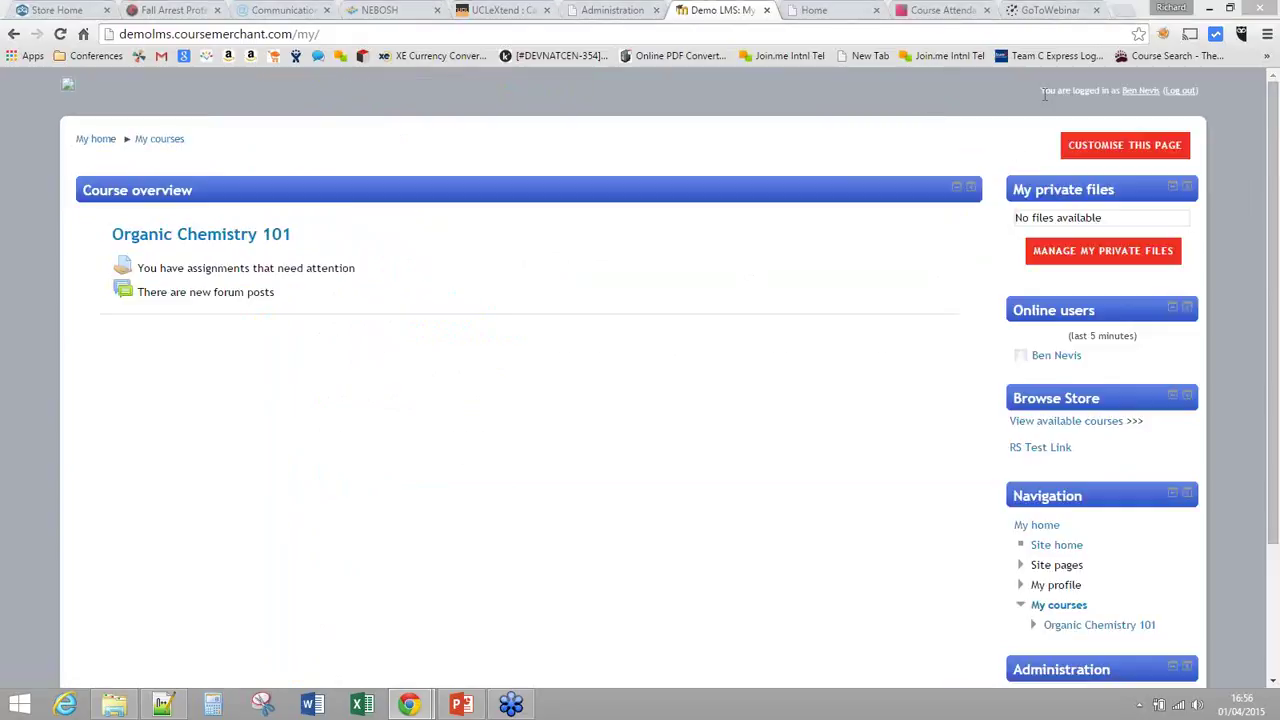
{"action": "left_click_drag", "start_coordinate": [1041, 91], "coordinate": [1085, 95]}
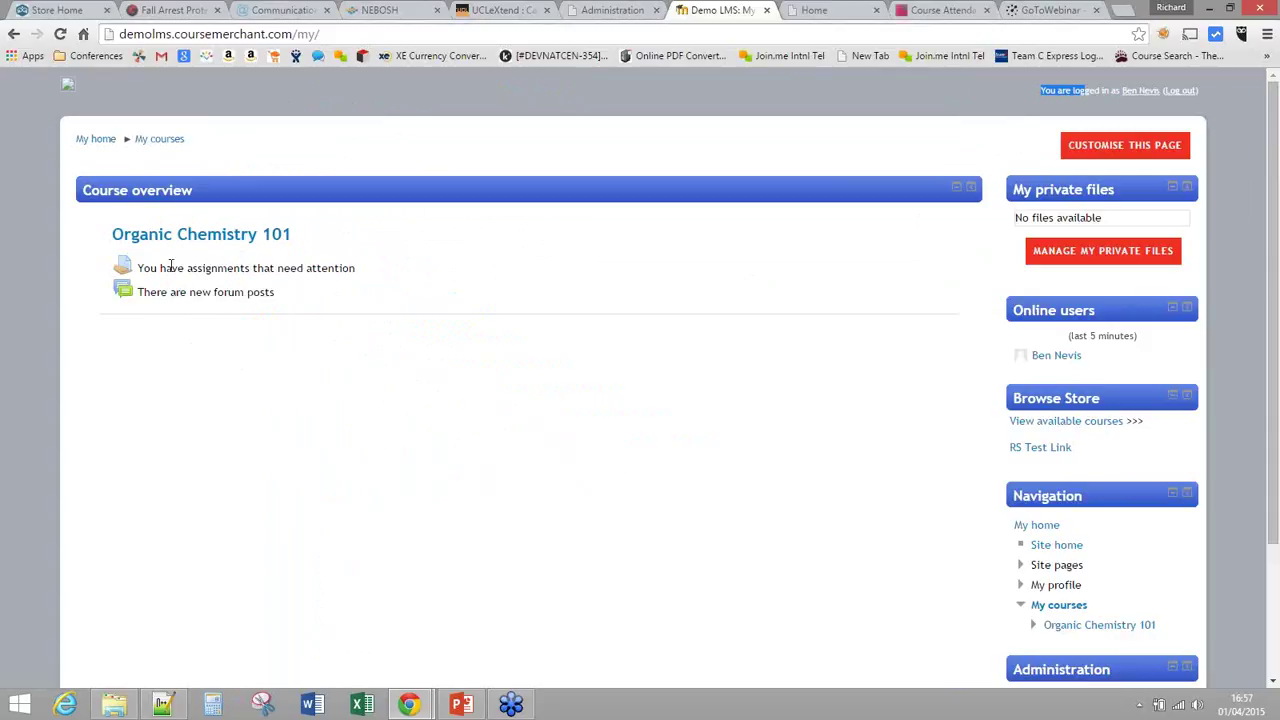
{"action": "left_click", "coordinate": [228, 243]}
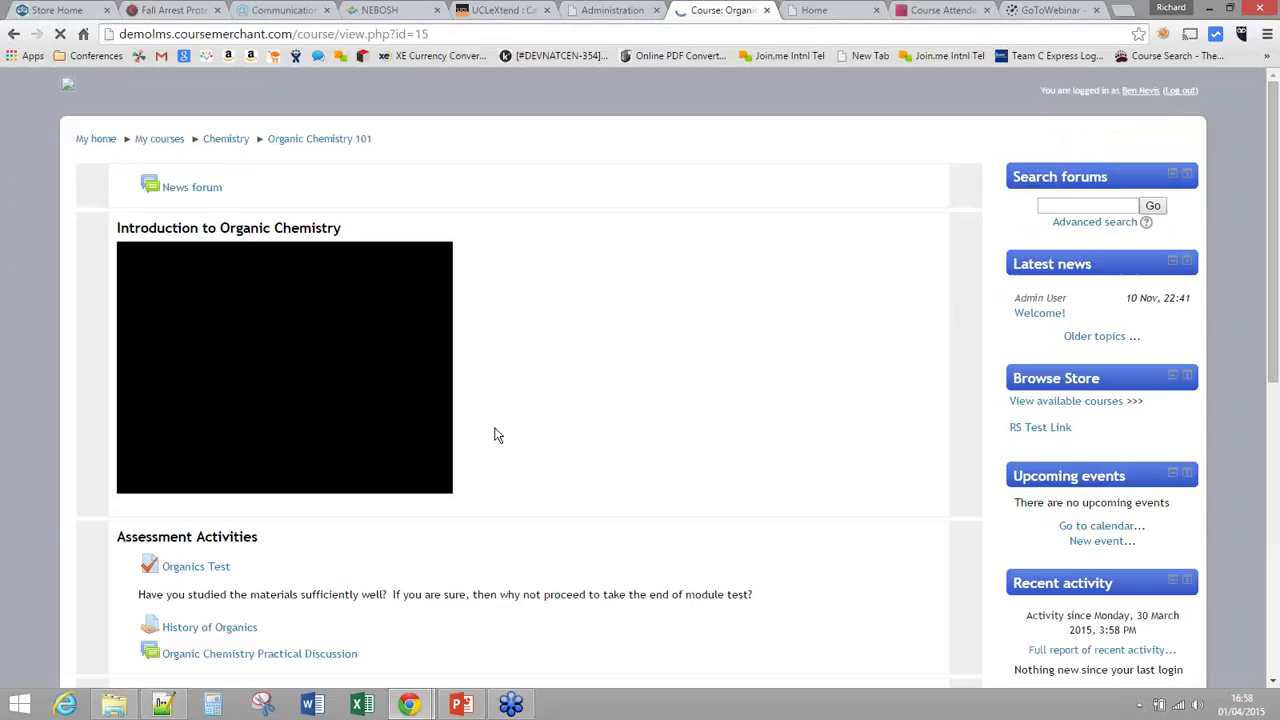
Step: Scroll to the certificate visibility note and follow the Purchase Module 2 link to the store cart
{"action": "scroll", "coordinate": [441, 410], "scroll_direction": "down", "scroll_amount": 2}
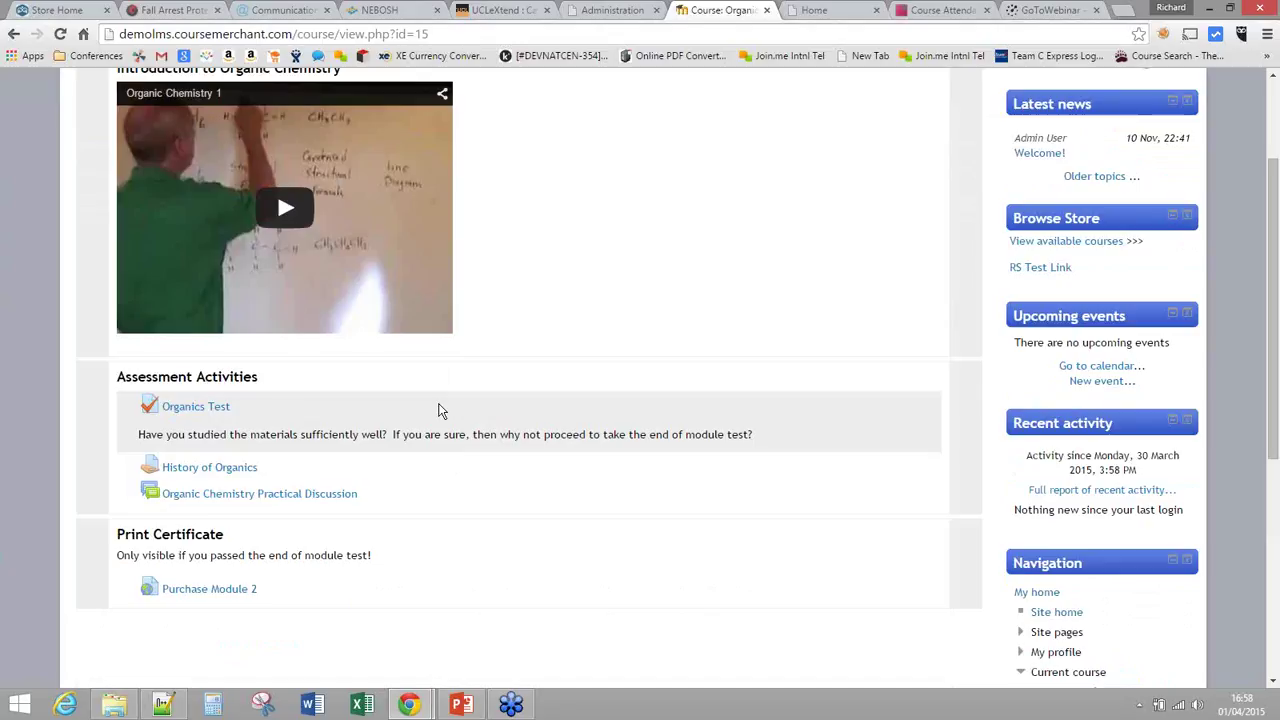
{"action": "scroll", "coordinate": [438, 410], "scroll_direction": "down", "scroll_amount": 1}
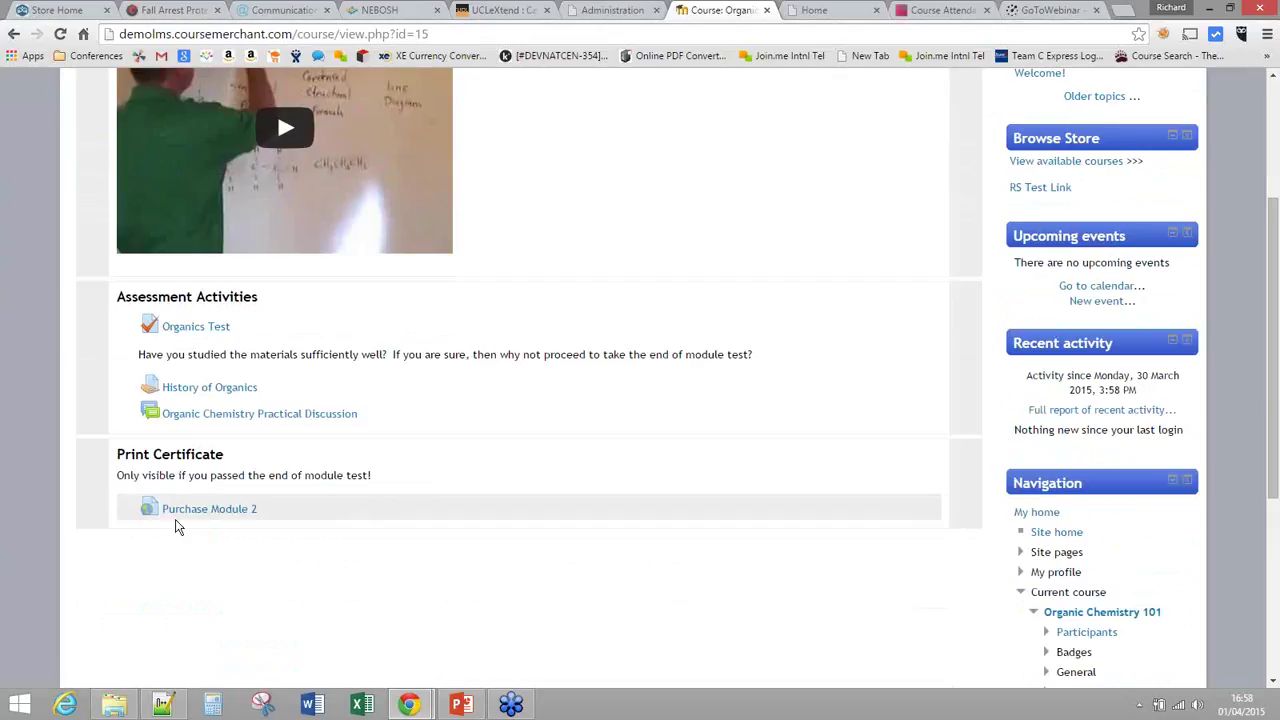
{"action": "left_click_drag", "start_coordinate": [117, 476], "coordinate": [383, 487]}
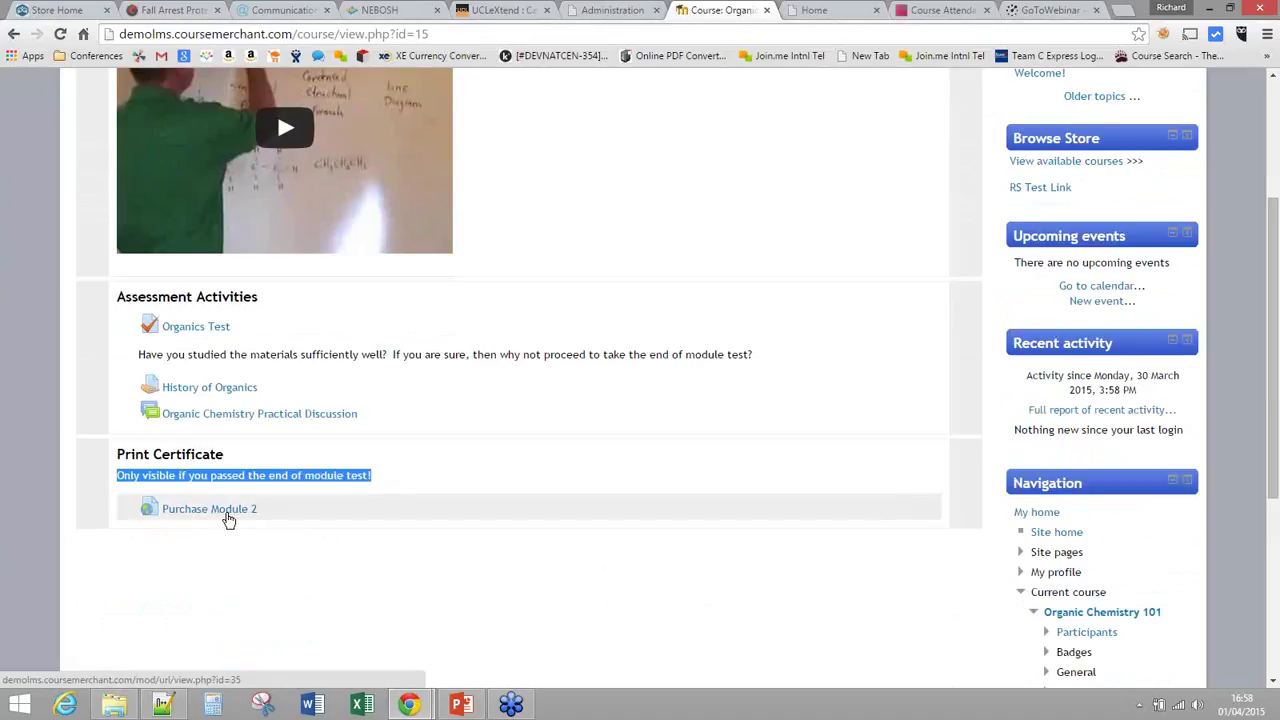
{"action": "left_click", "coordinate": [224, 569]}
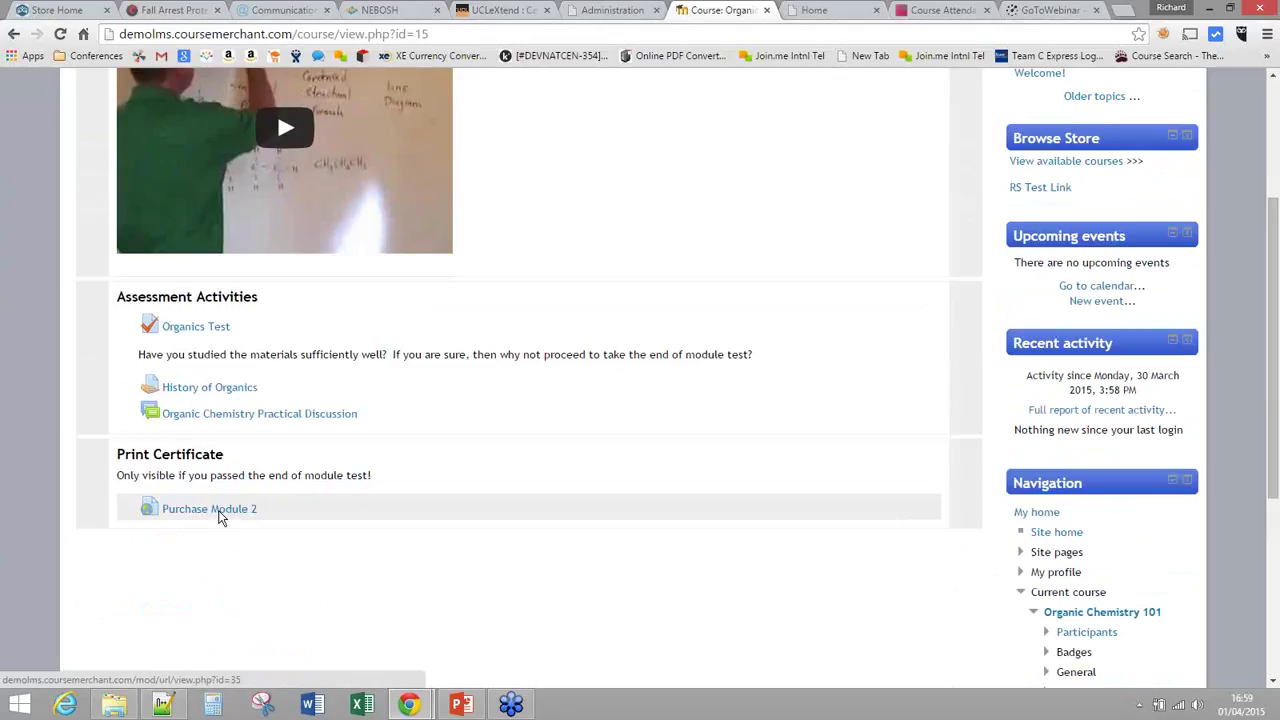
{"action": "left_click", "coordinate": [220, 514]}
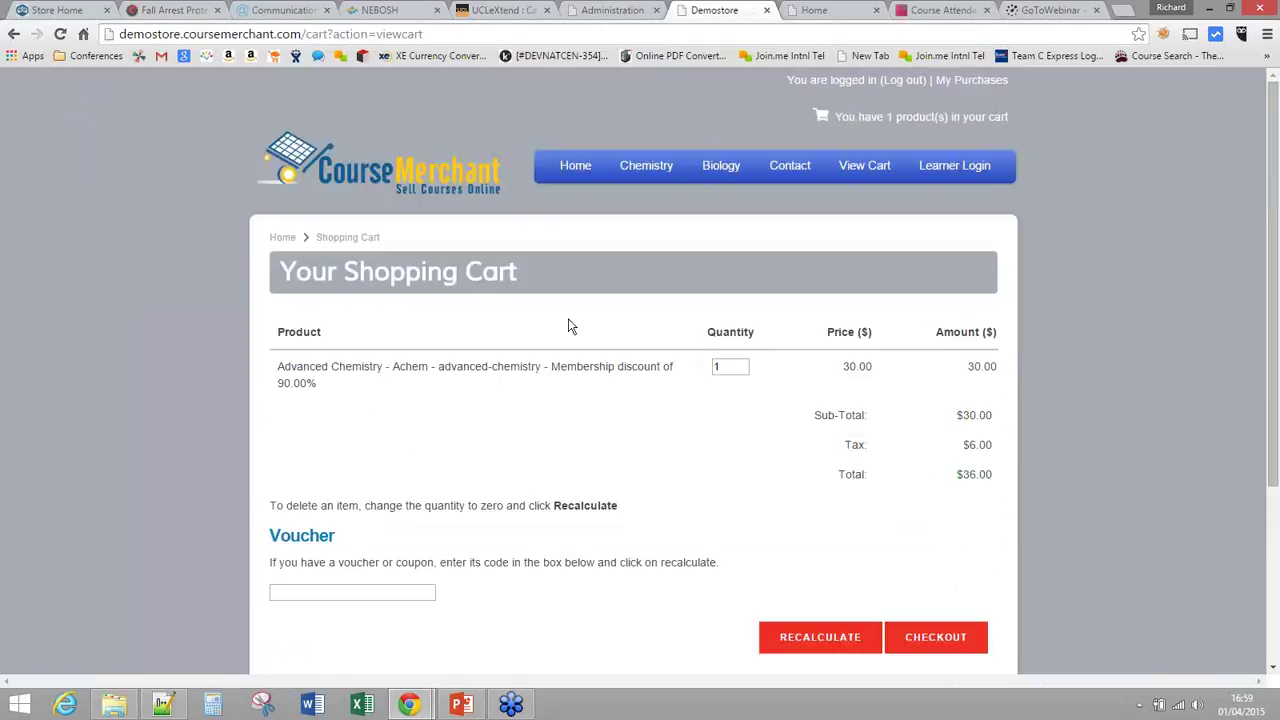
Step: Check out Advanced Chemistry with terms accepted, open it in the LMS, then return to store administration
{"action": "scroll", "coordinate": [570, 326], "scroll_direction": "down", "scroll_amount": 1}
{"action": "left_click", "coordinate": [931, 560]}
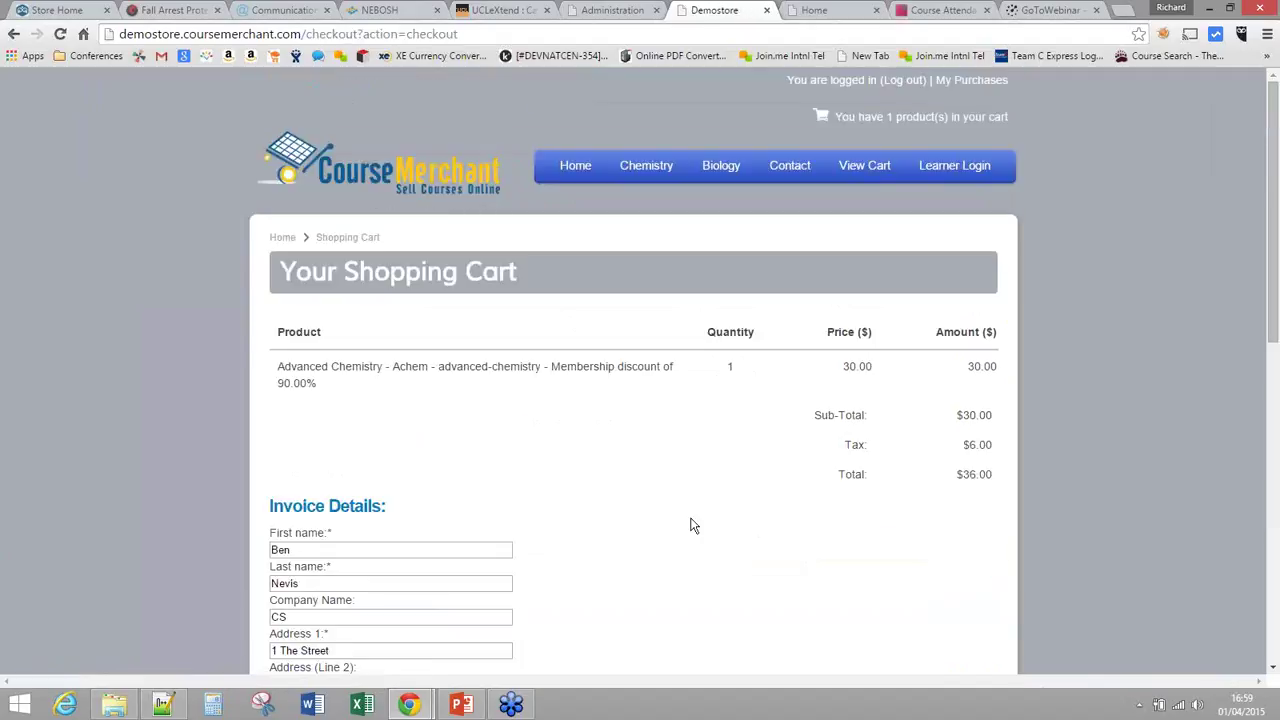
{"action": "scroll", "coordinate": [661, 505], "scroll_direction": "down", "scroll_amount": 2}
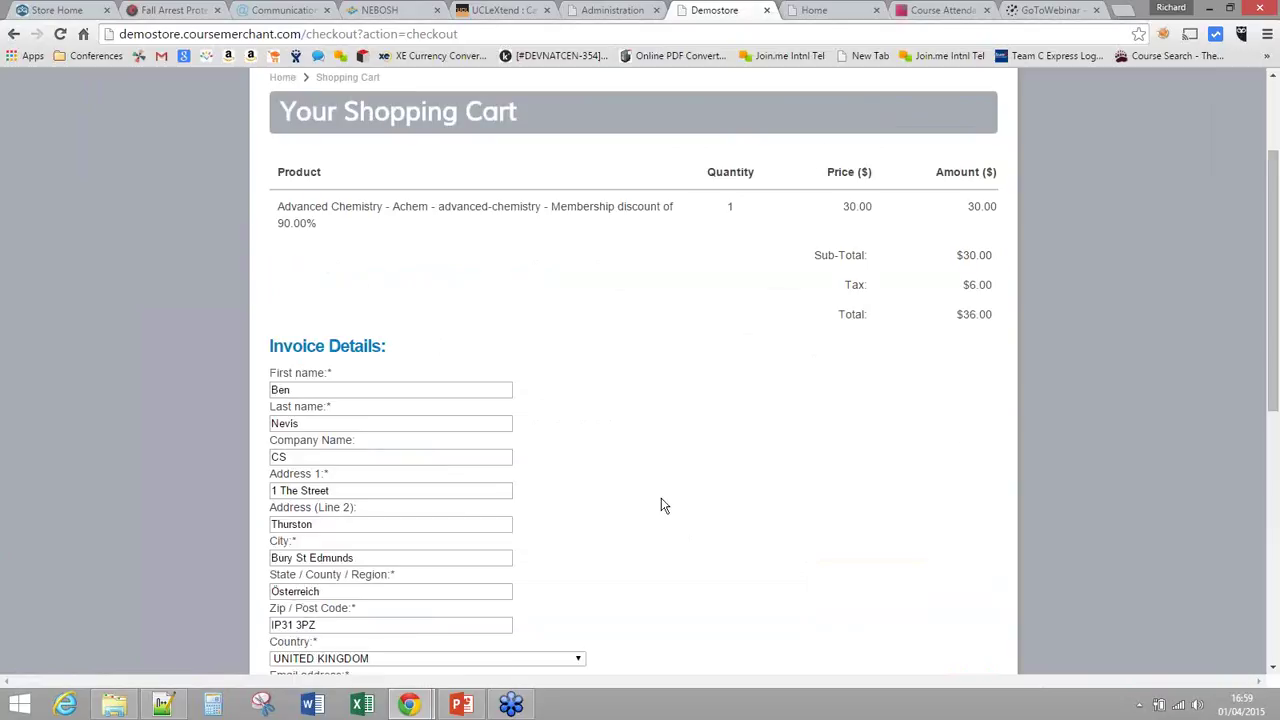
{"action": "scroll", "coordinate": [661, 505], "scroll_direction": "down", "scroll_amount": 2}
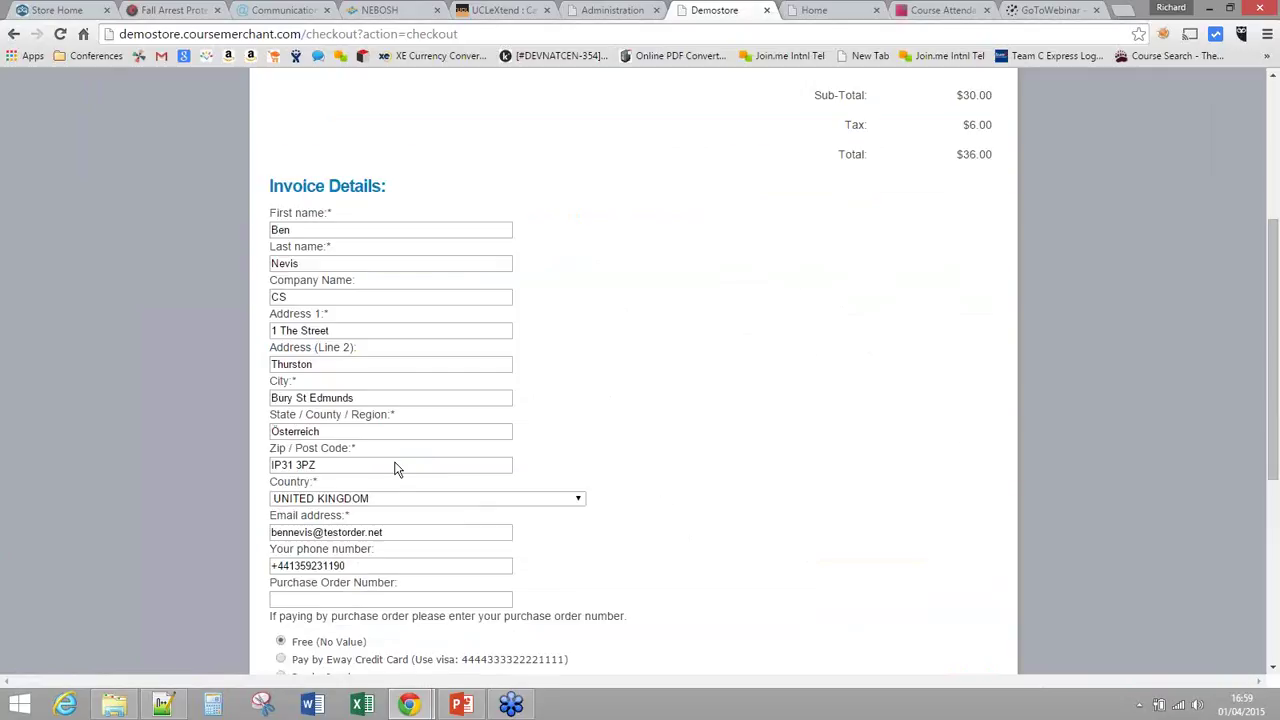
{"action": "scroll", "coordinate": [396, 469], "scroll_direction": "down", "scroll_amount": 1}
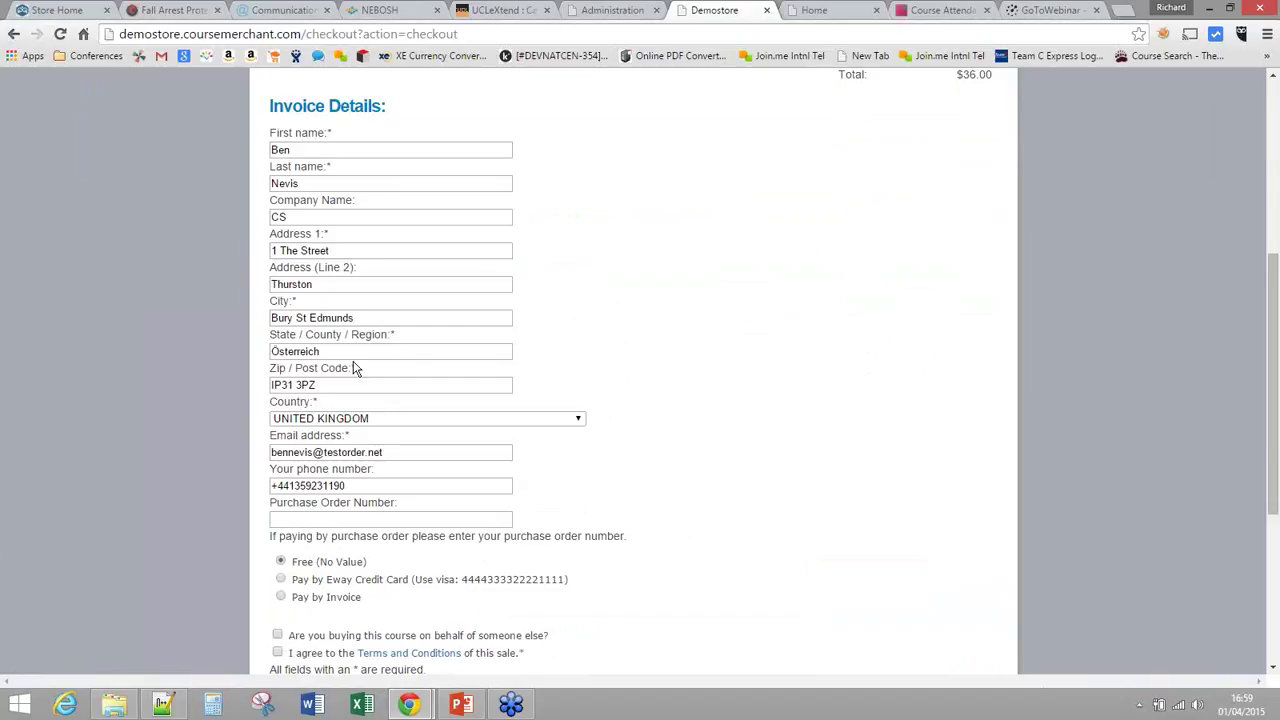
{"action": "scroll", "coordinate": [355, 369], "scroll_direction": "down", "scroll_amount": 1}
{"action": "left_click", "coordinate": [277, 572]}
{"action": "left_click", "coordinate": [938, 635]}
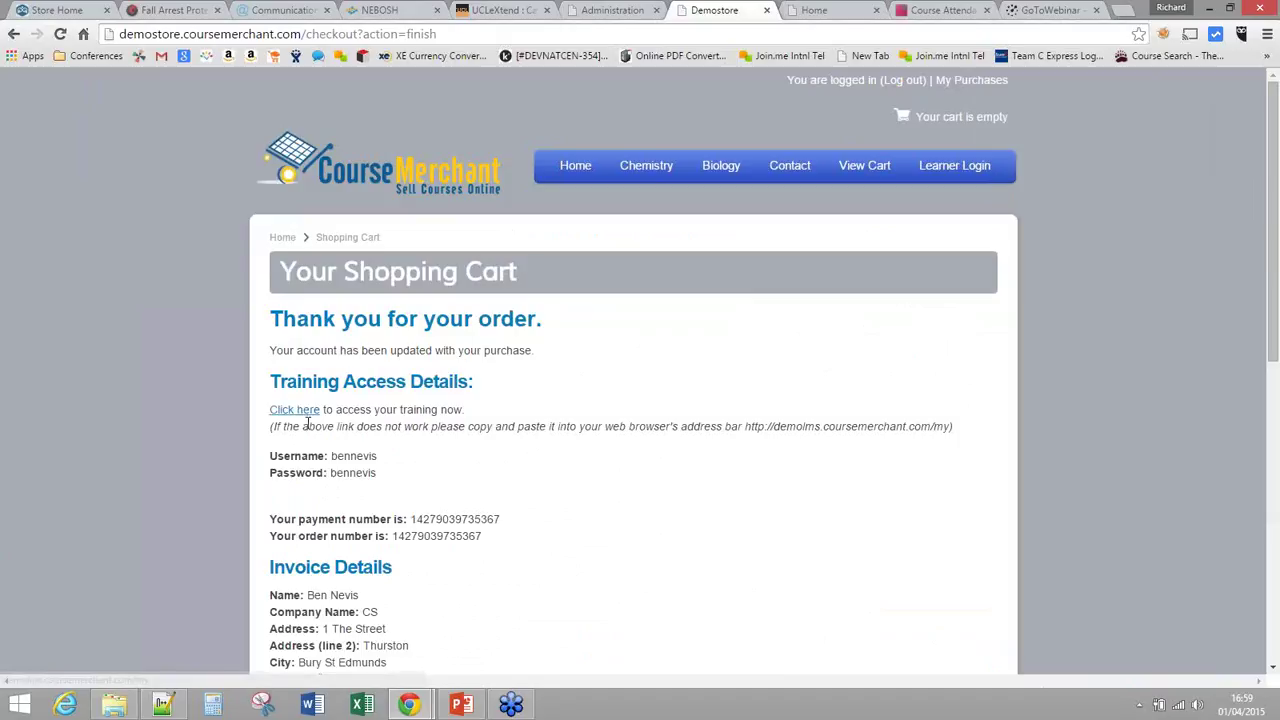
{"action": "left_click", "coordinate": [302, 413]}
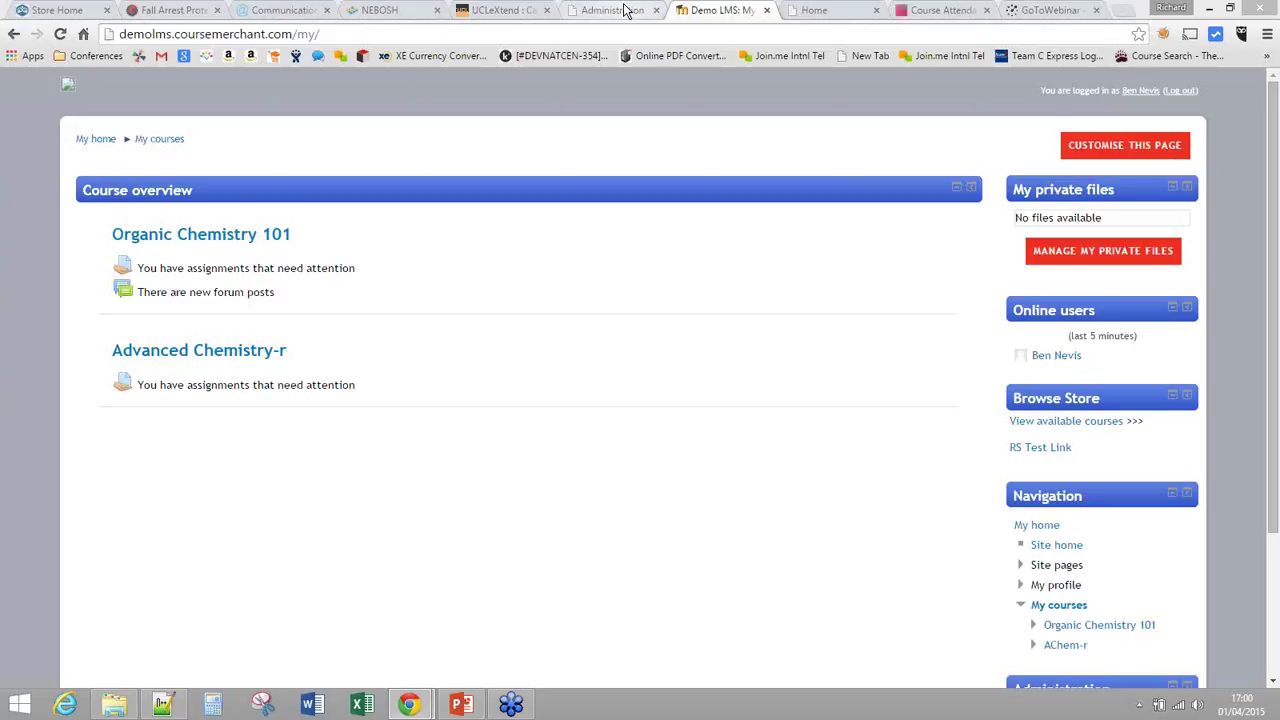
{"action": "left_click", "coordinate": [624, 10]}
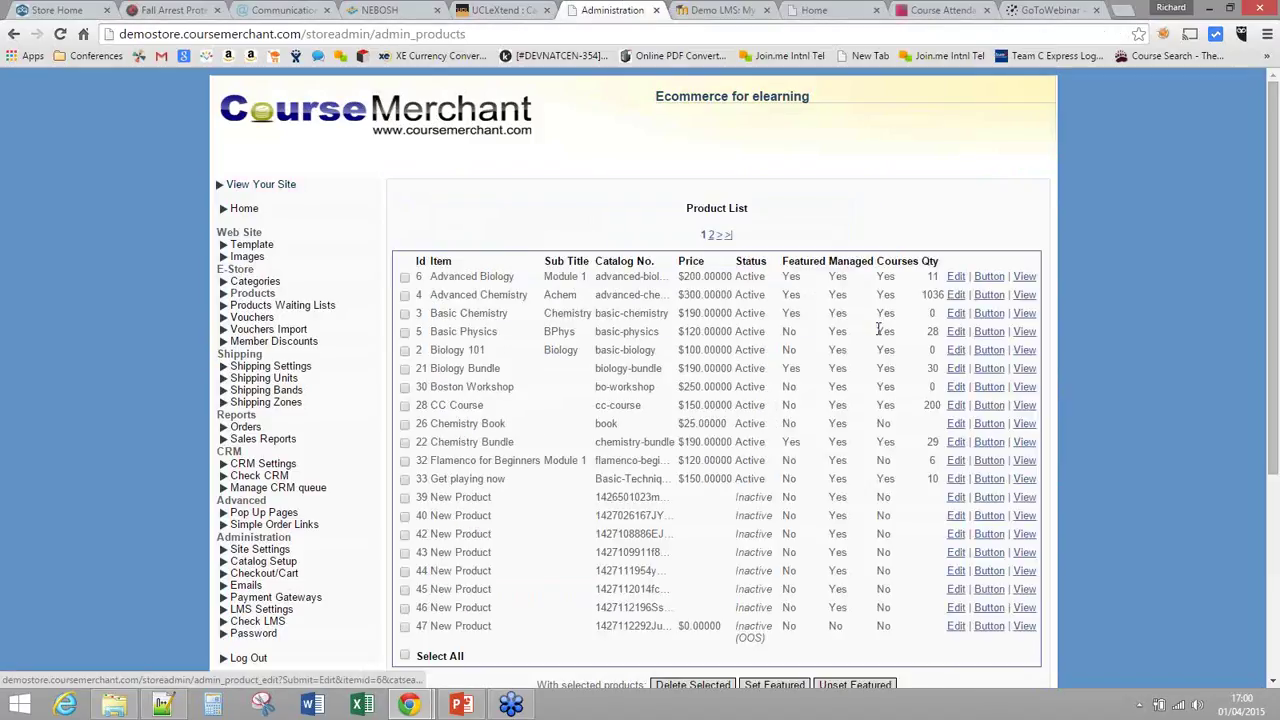
Step: Review the Advanced Biology product edit form, then view the public storefront in a new tab
{"action": "left_click", "coordinate": [956, 276]}
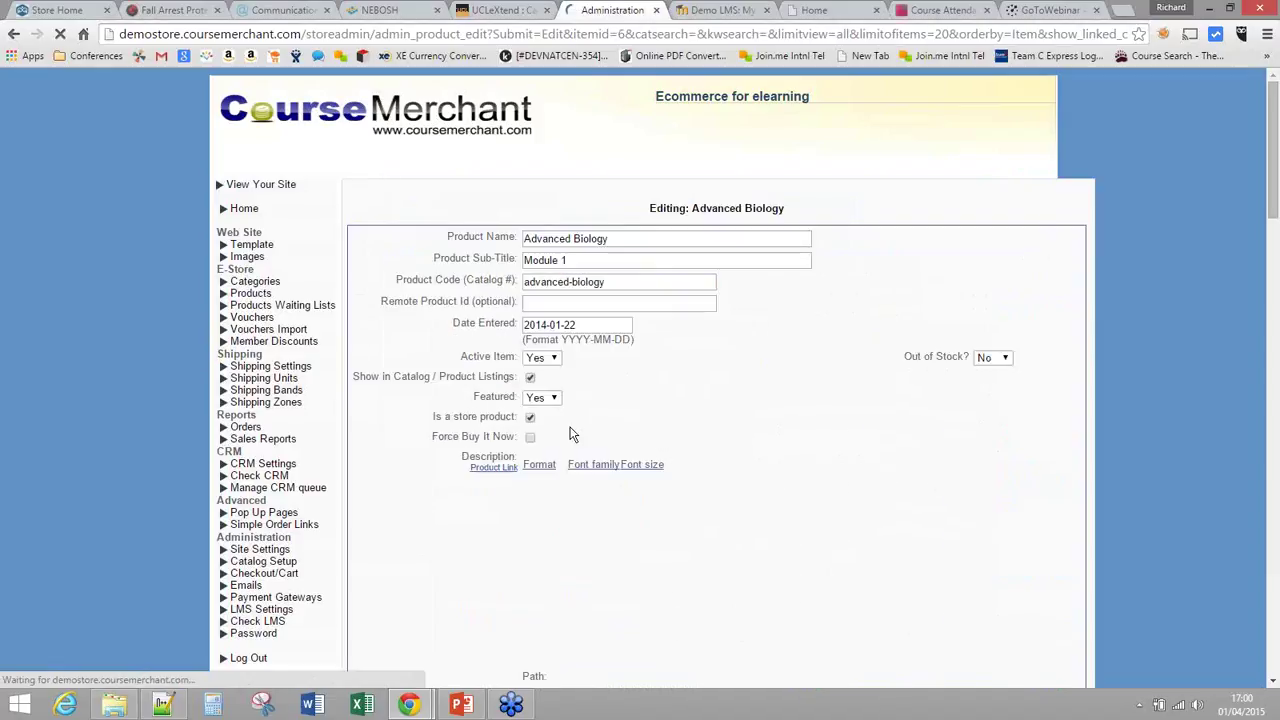
{"action": "scroll", "coordinate": [555, 465], "scroll_direction": "down", "scroll_amount": 10}
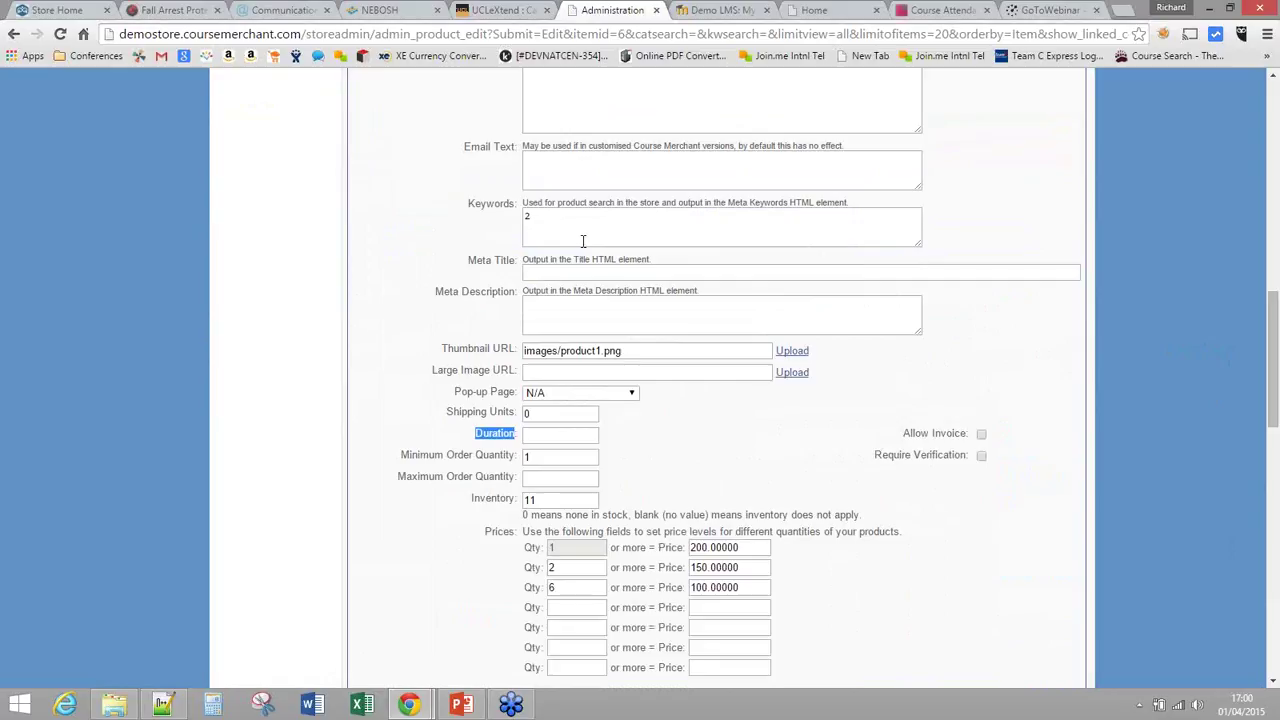
{"action": "scroll", "coordinate": [583, 241], "scroll_direction": "up", "scroll_amount": 2}
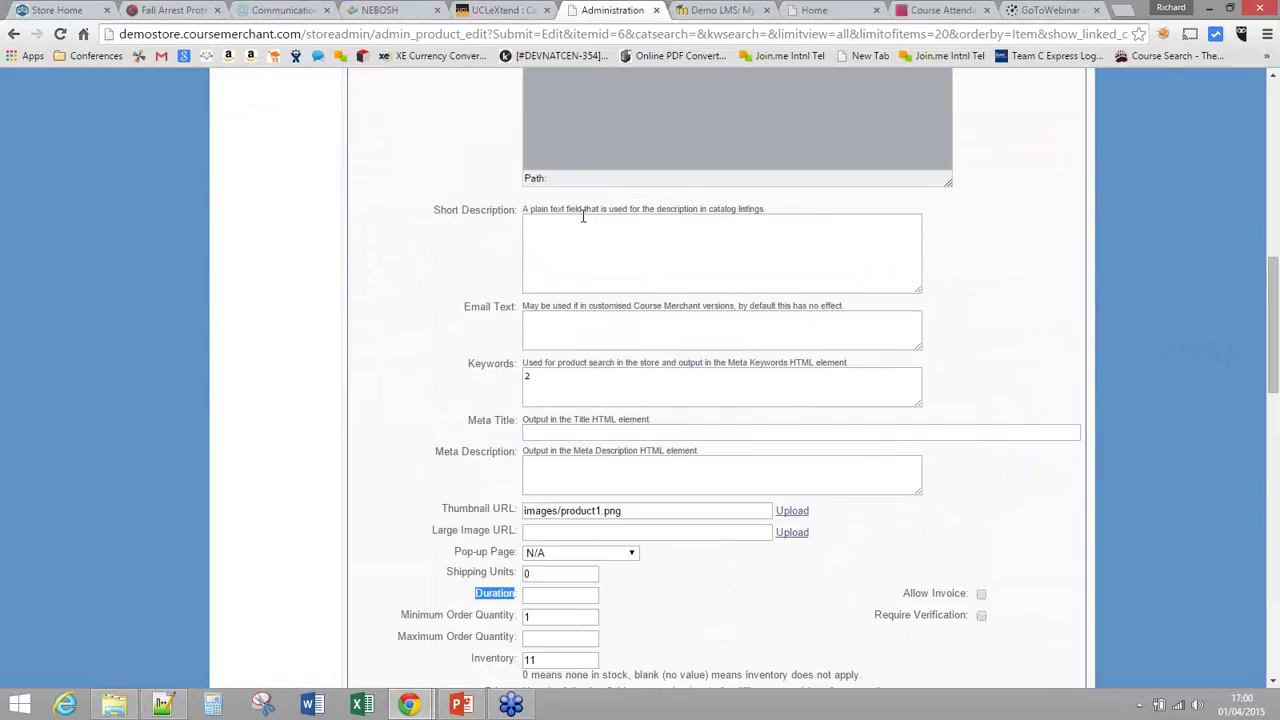
{"action": "scroll", "coordinate": [583, 216], "scroll_direction": "up", "scroll_amount": 1}
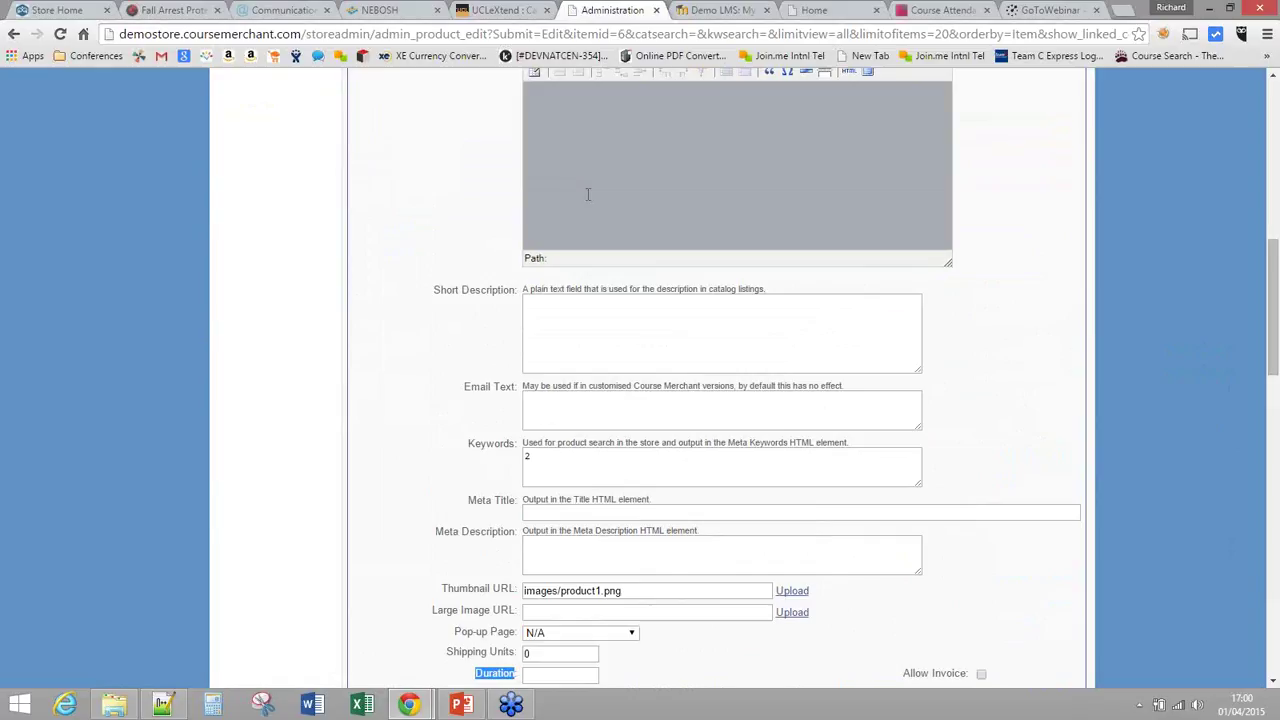
{"action": "scroll", "coordinate": [588, 194], "scroll_direction": "up", "scroll_amount": 4}
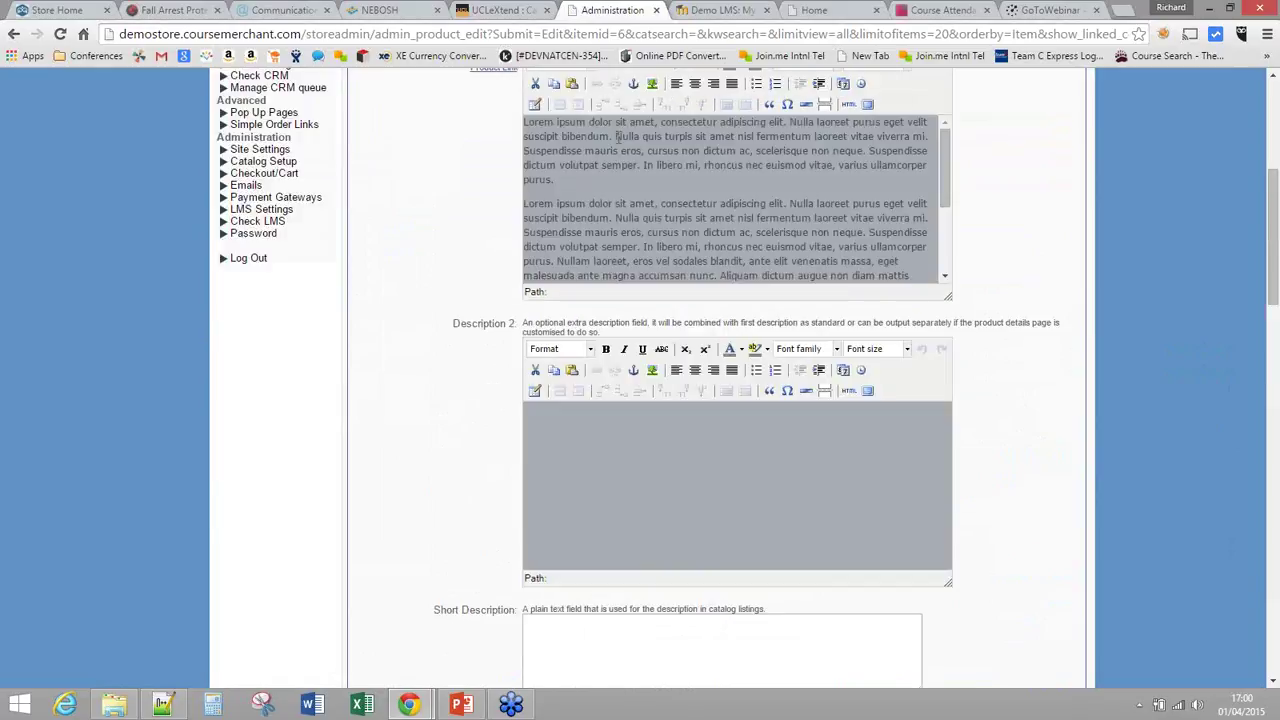
{"action": "left_click", "coordinate": [533, 416]}
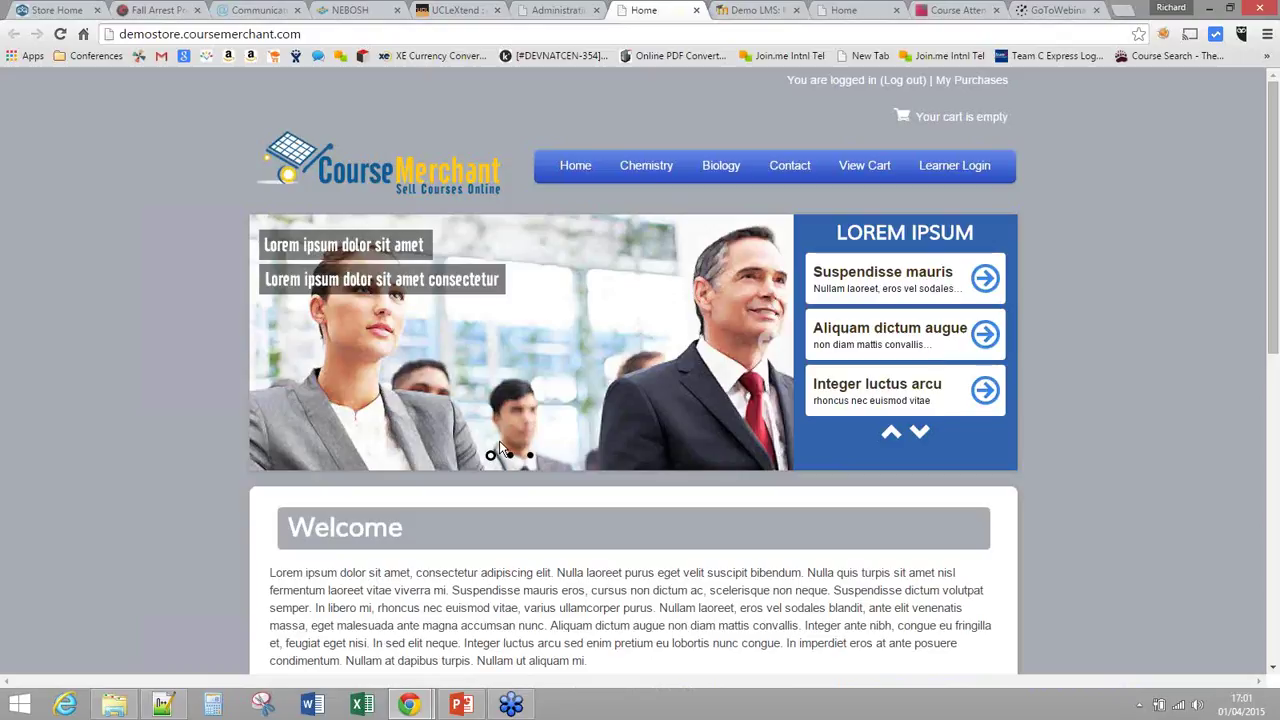
{"action": "scroll", "coordinate": [502, 450], "scroll_direction": "down", "scroll_amount": 1}
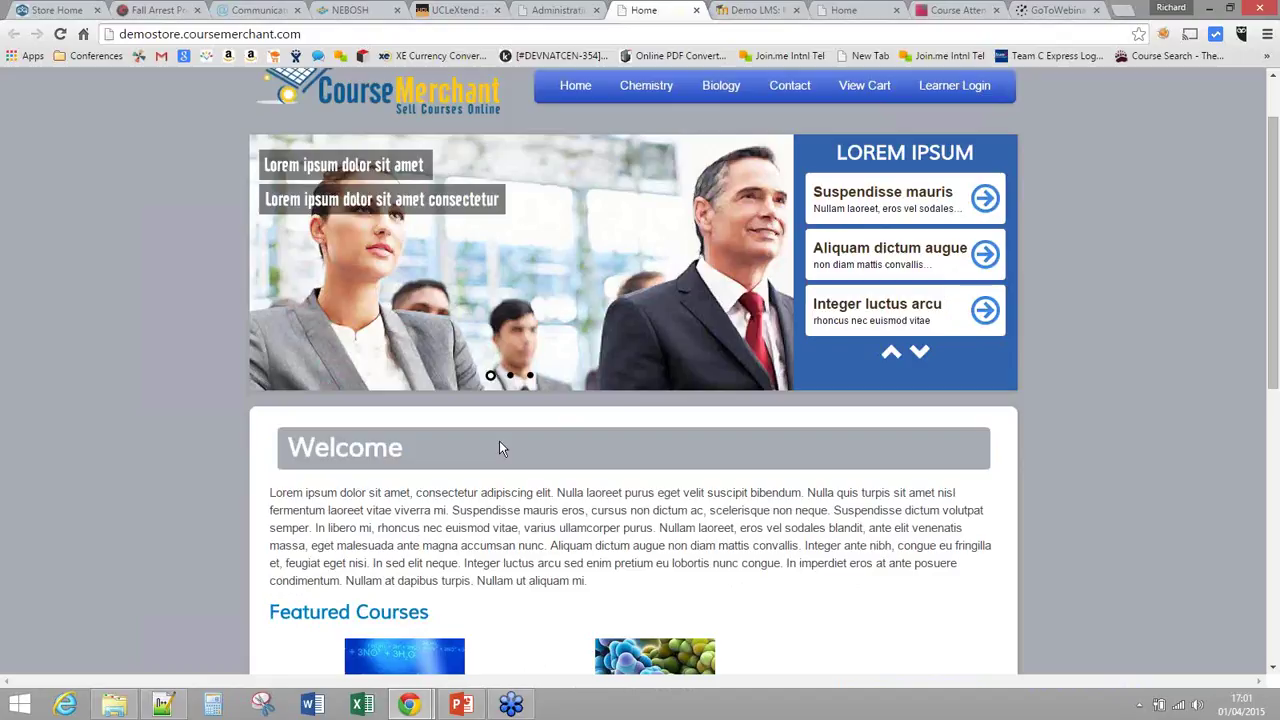
{"action": "scroll", "coordinate": [500, 448], "scroll_direction": "down", "scroll_amount": 4}
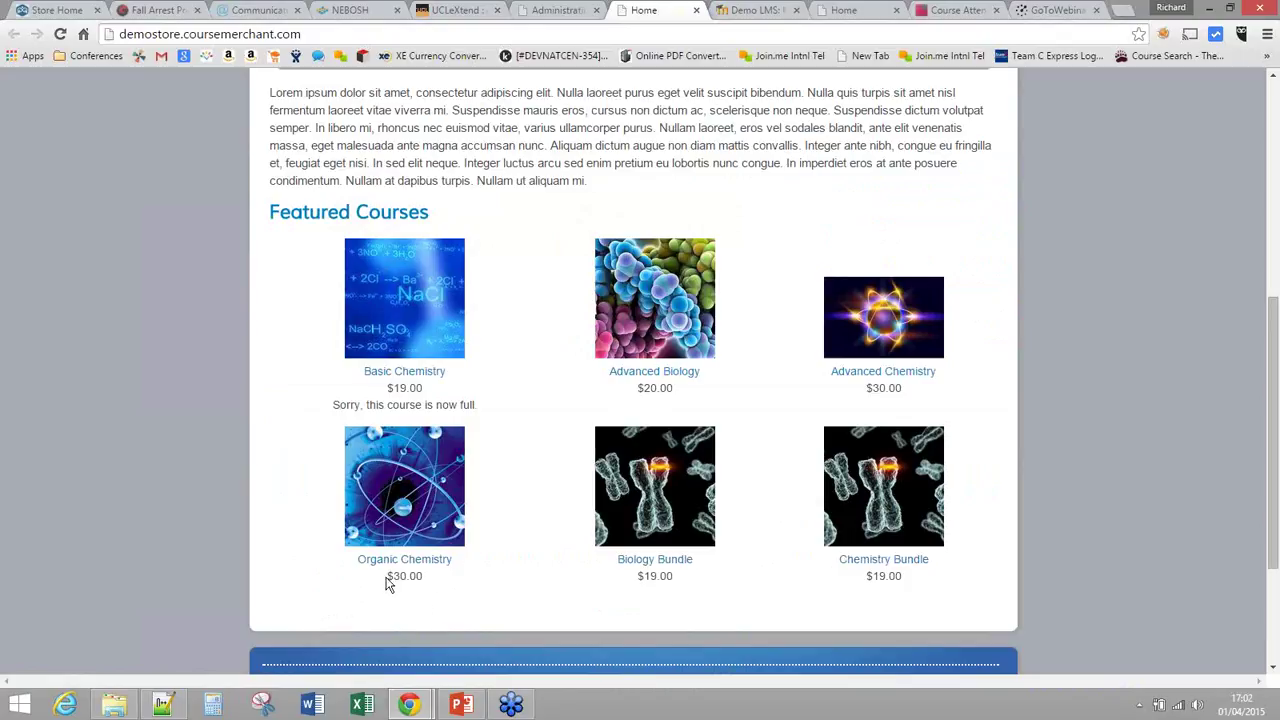
{"action": "left_click_drag", "start_coordinate": [389, 577], "coordinate": [425, 576]}
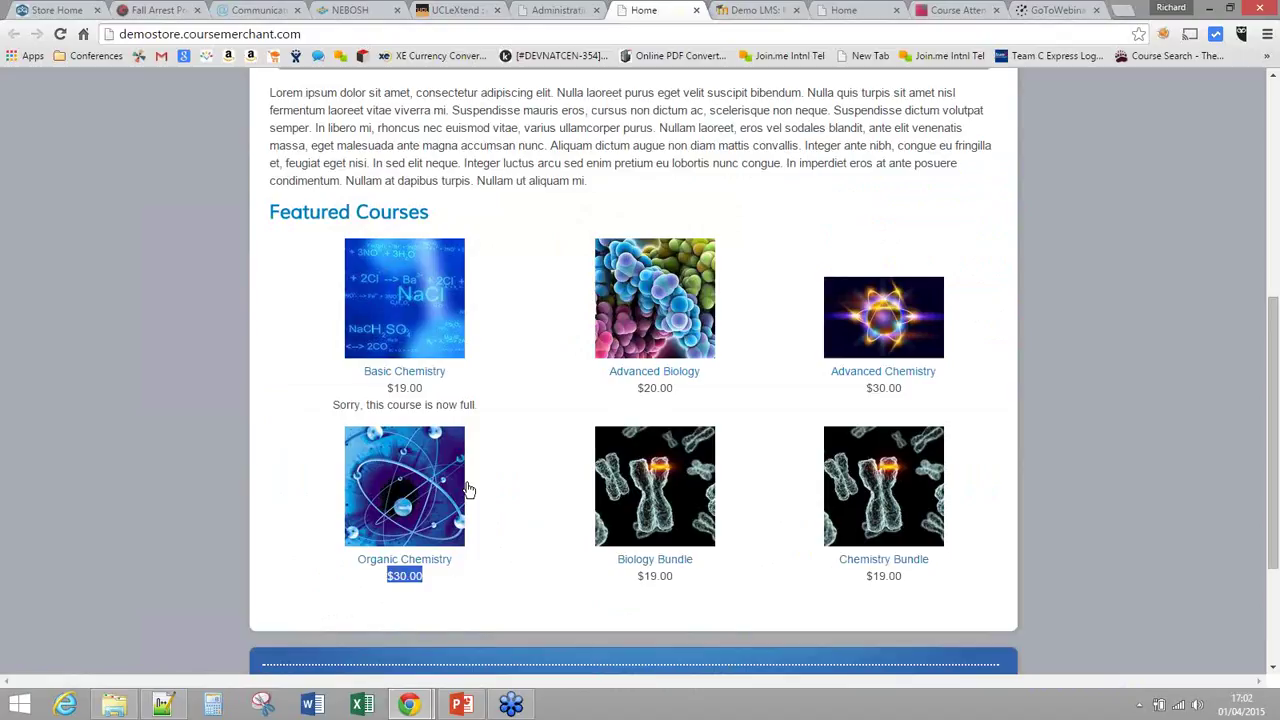
{"action": "scroll", "coordinate": [663, 466], "scroll_direction": "up", "scroll_amount": 1}
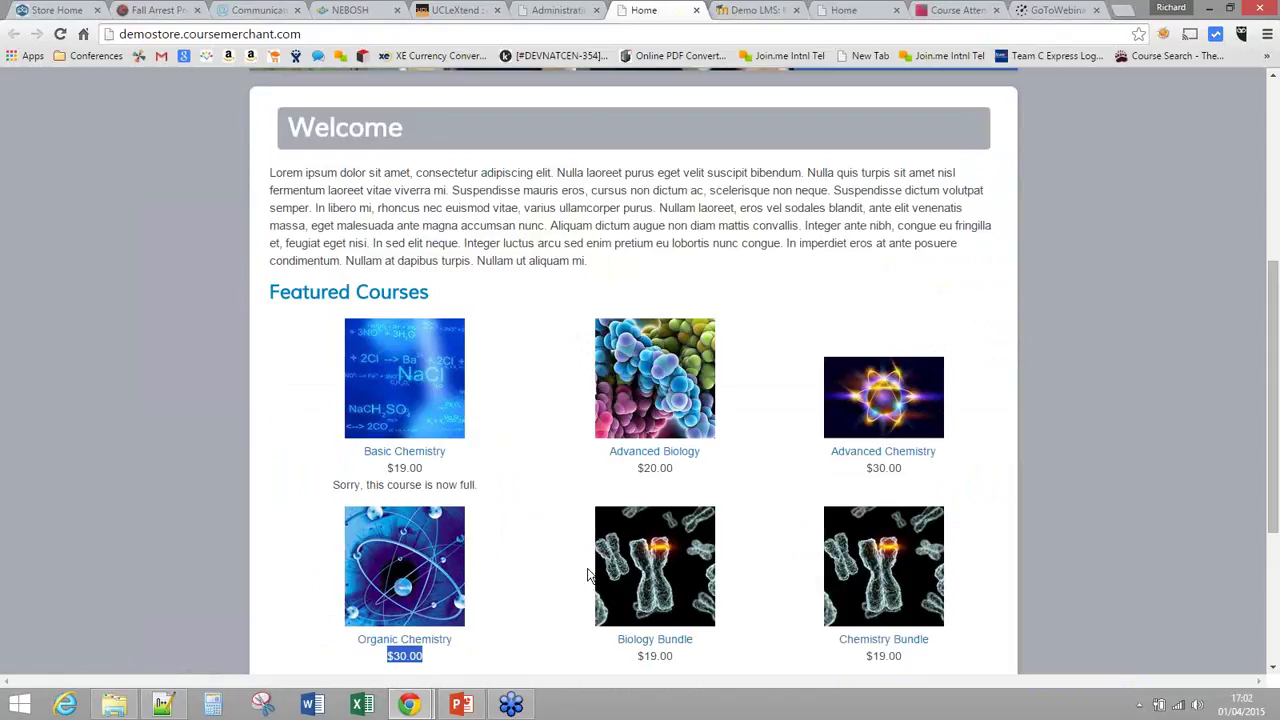
{"action": "scroll", "coordinate": [560, 540], "scroll_direction": "down", "scroll_amount": 1}
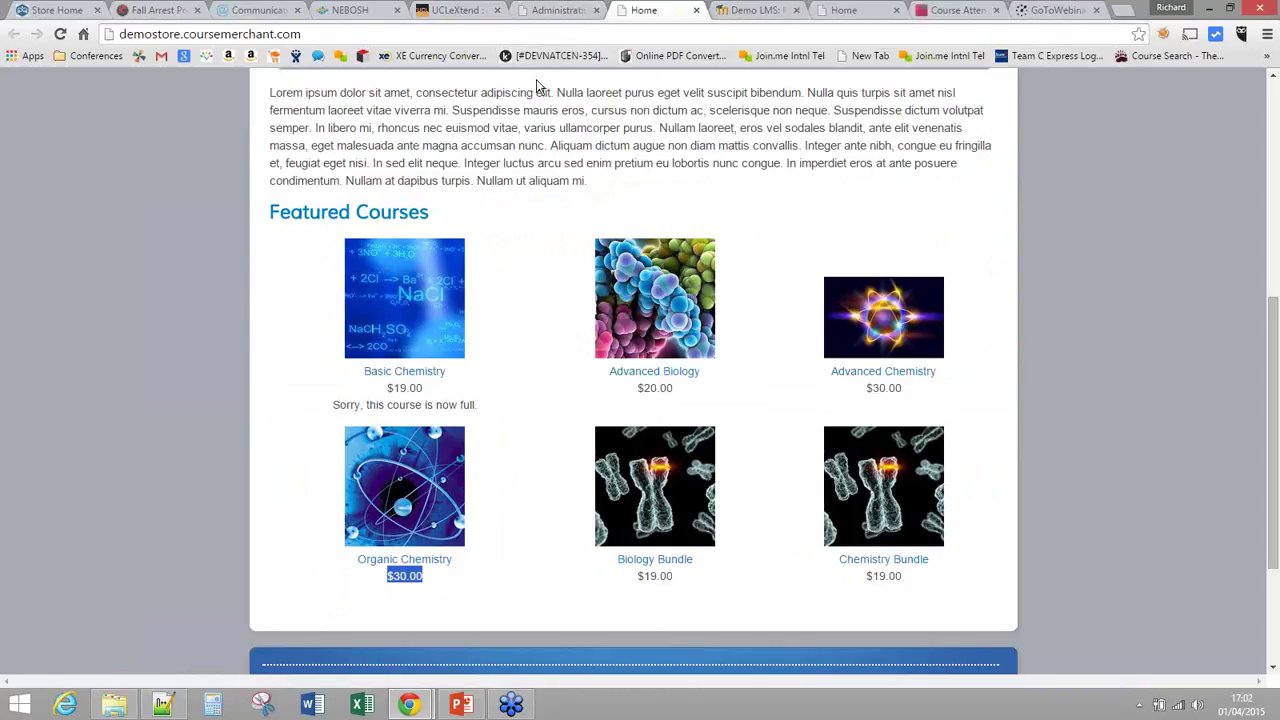
Step: Change the Member discount level from 90 to 100 percent, then return to the storefront
{"action": "left_click", "coordinate": [555, 11]}
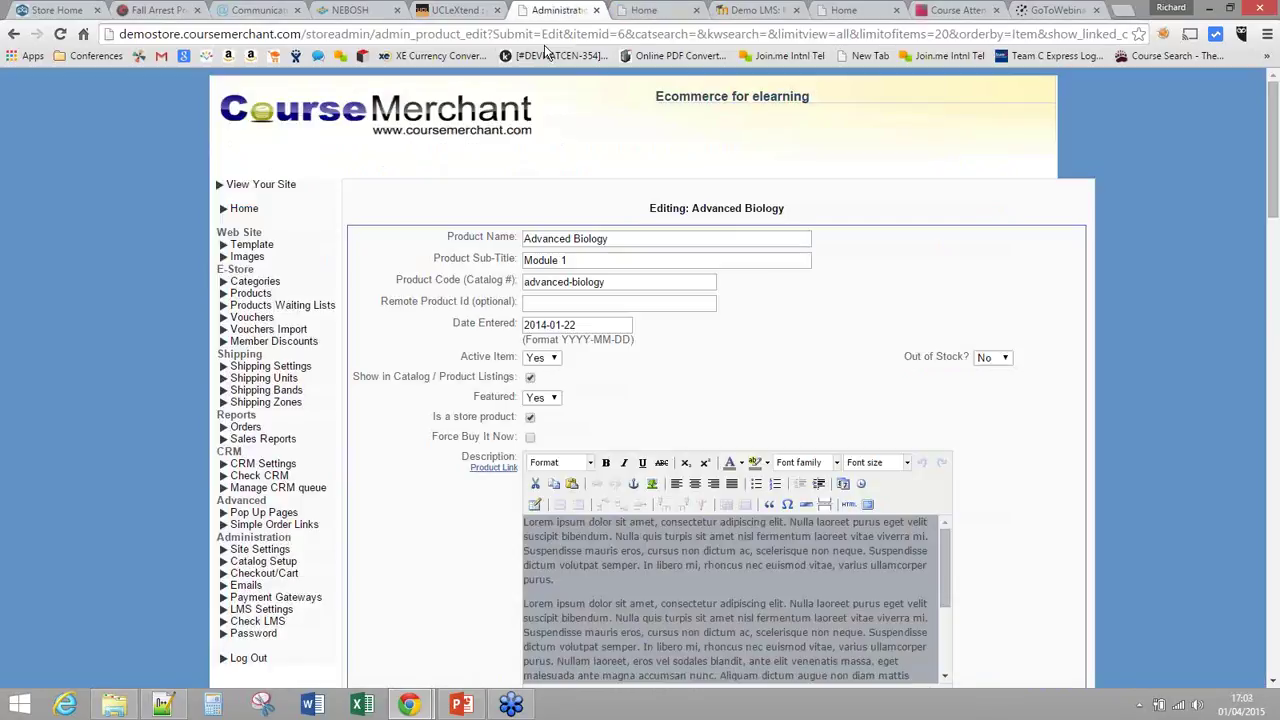
{"action": "left_click", "coordinate": [287, 342]}
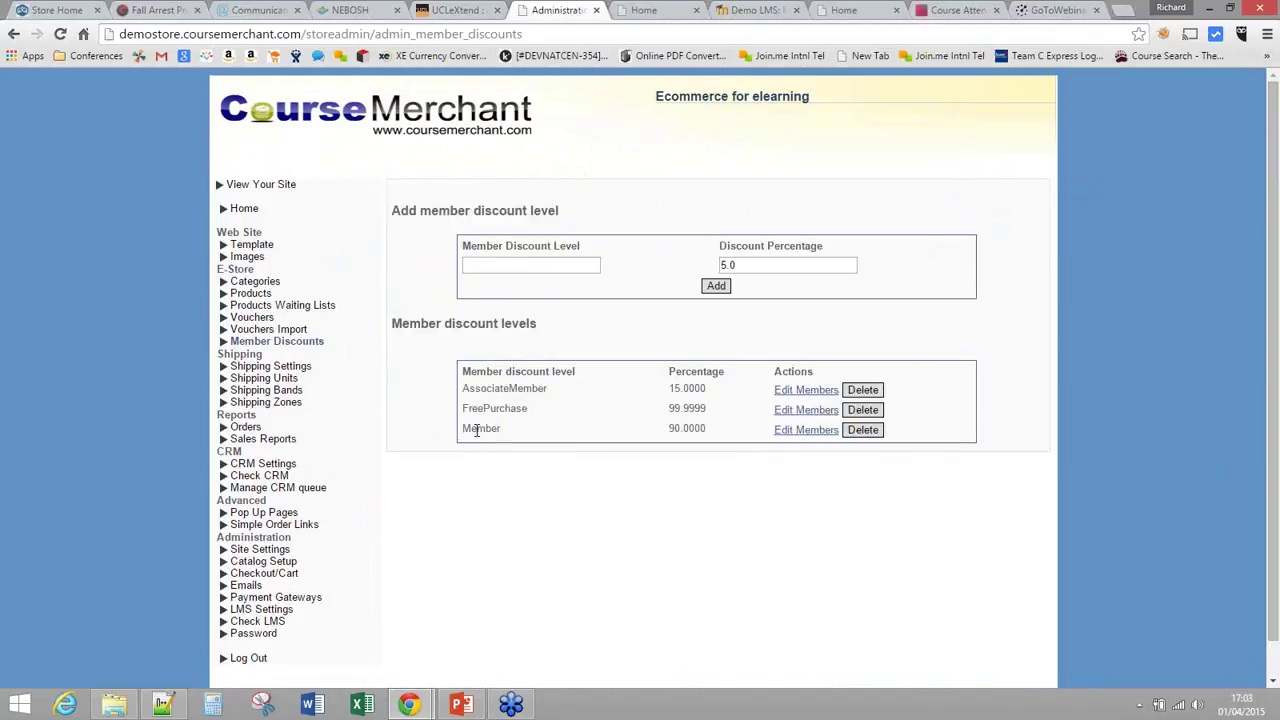
{"action": "double_click", "coordinate": [478, 428]}
{"action": "left_click_drag", "start_coordinate": [669, 428], "coordinate": [692, 428]}
{"action": "left_click", "coordinate": [792, 433]}
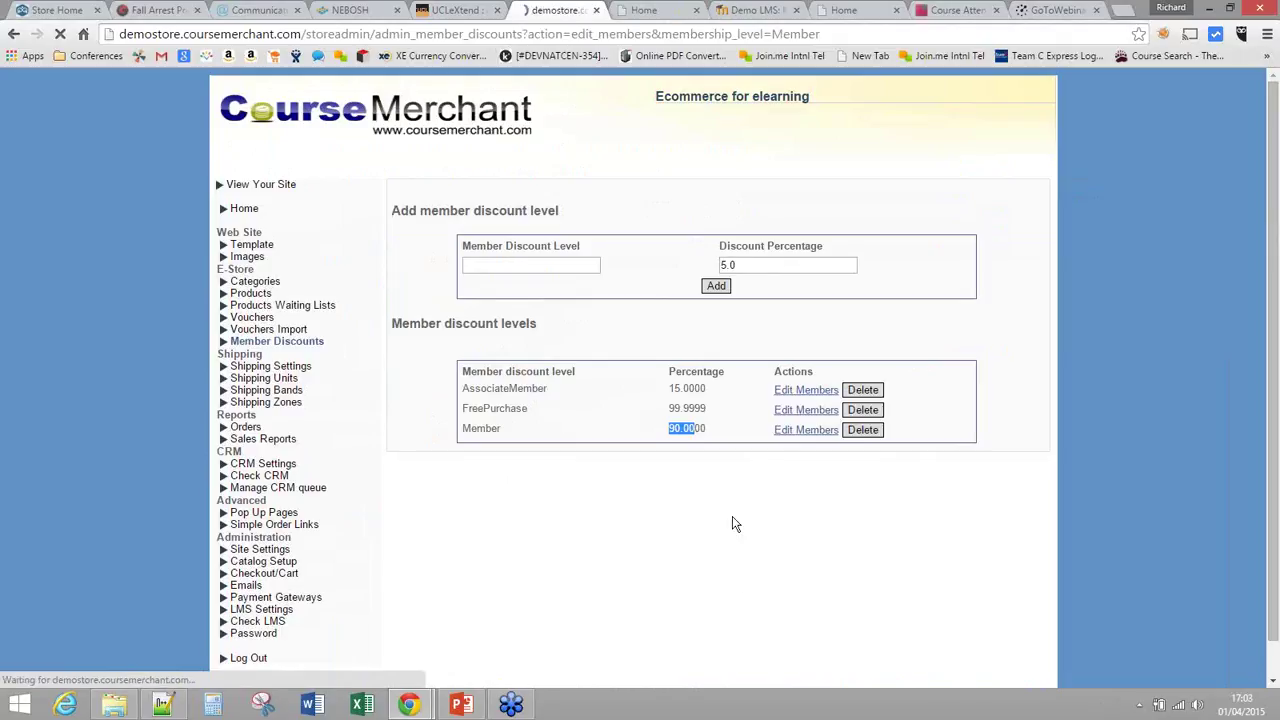
{"action": "type", "text": "100"}
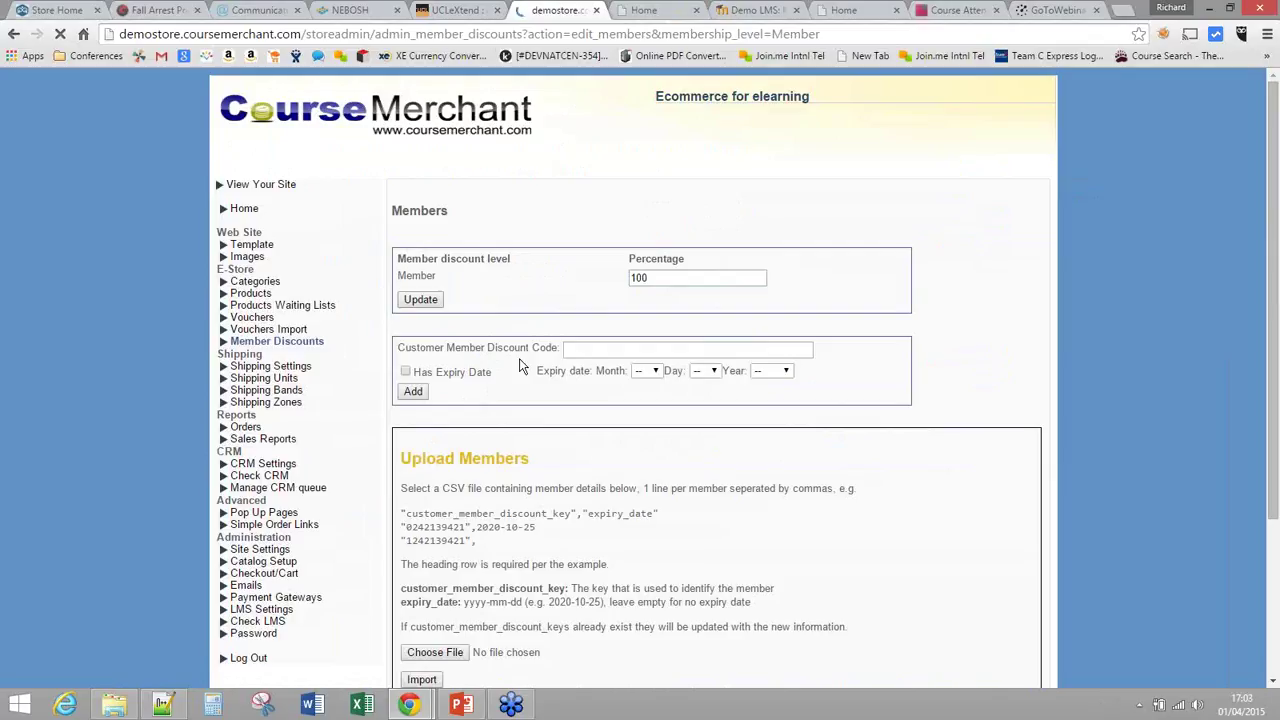
{"action": "left_click", "coordinate": [642, 12]}
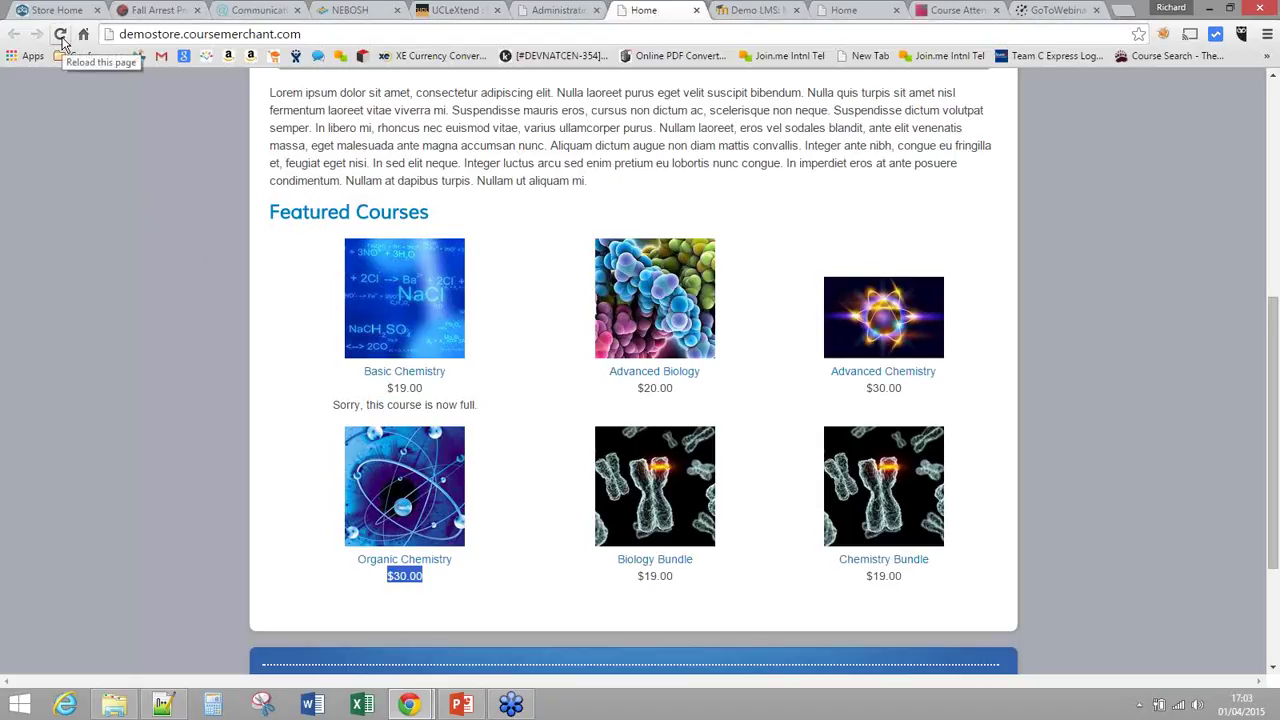
Step: Reload the storefront to check that every featured course shows $0.00, then switch to the UCLeXtend catalogue
{"action": "left_click", "coordinate": [62, 40]}
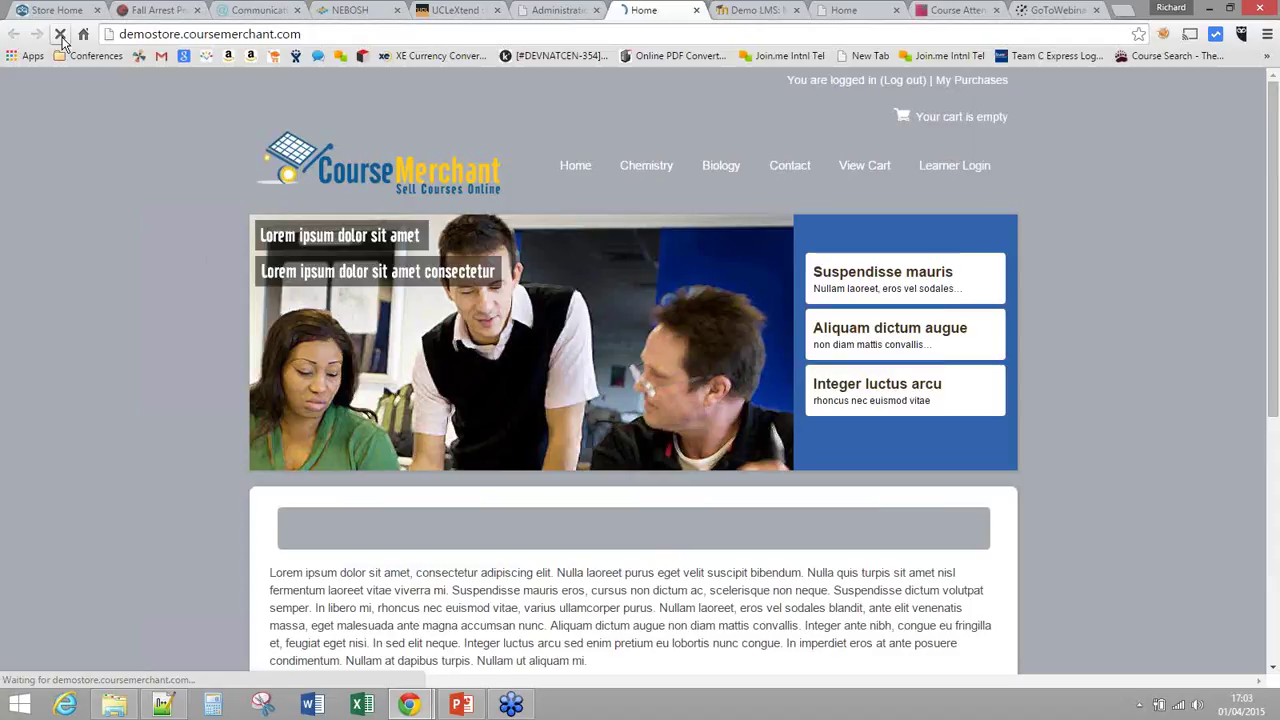
{"action": "scroll", "coordinate": [490, 525], "scroll_direction": "down", "scroll_amount": 5}
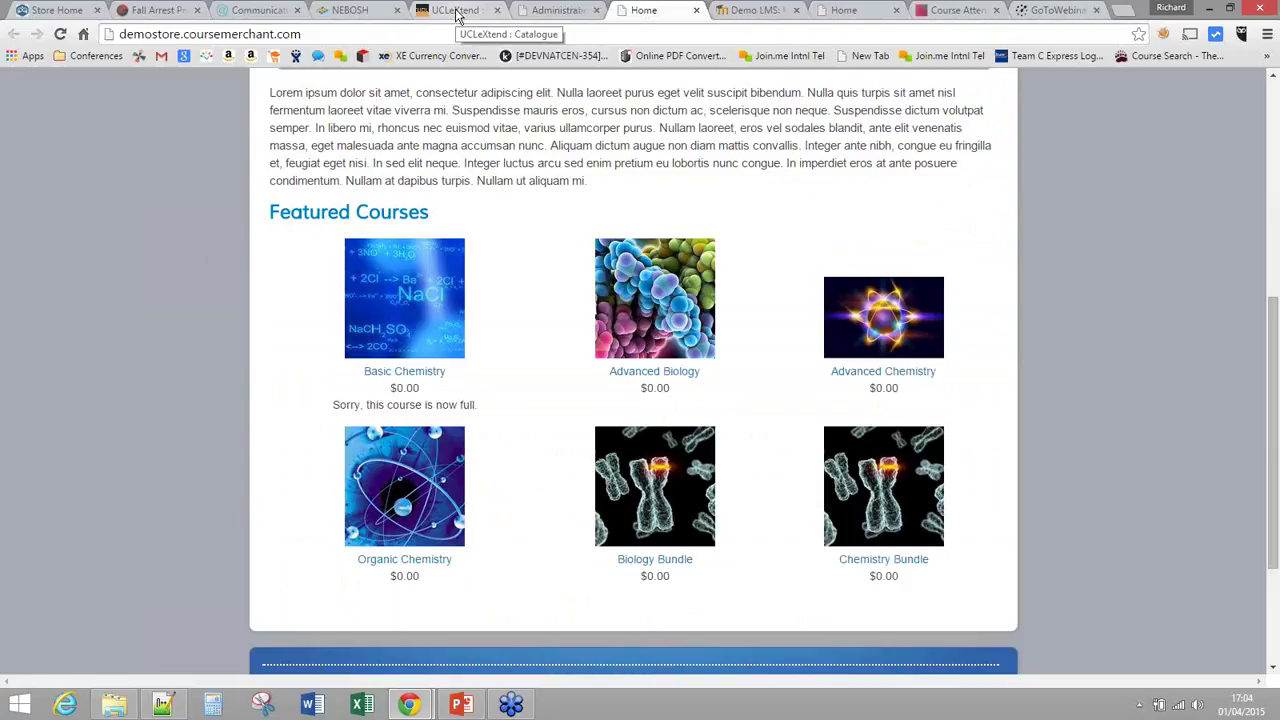
{"action": "left_click", "coordinate": [456, 13]}
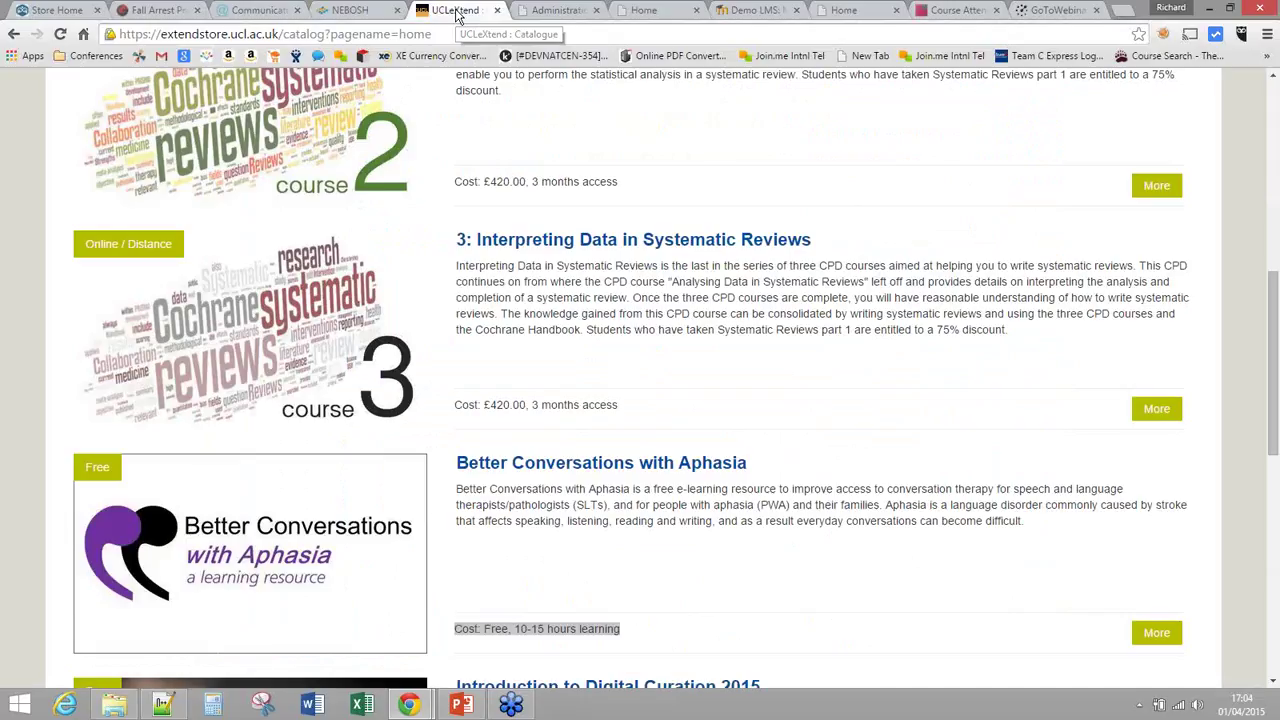
Step: Reload the UCLeXtend catalogue and open the SAMP course page, which shows free cost and one-year access
{"action": "key", "text": "F5"}
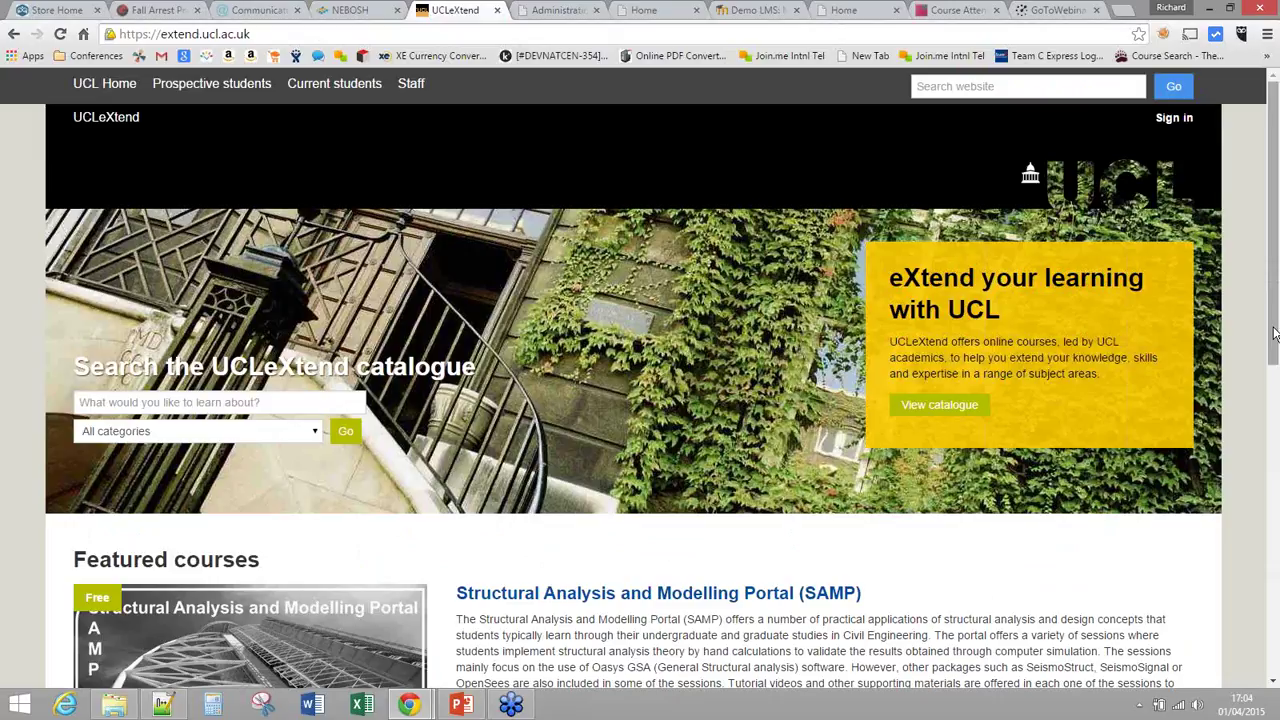
{"action": "scroll", "coordinate": [1273, 333], "scroll_direction": "down", "scroll_amount": 3}
{"action": "left_click_drag", "start_coordinate": [462, 432], "coordinate": [617, 433]}
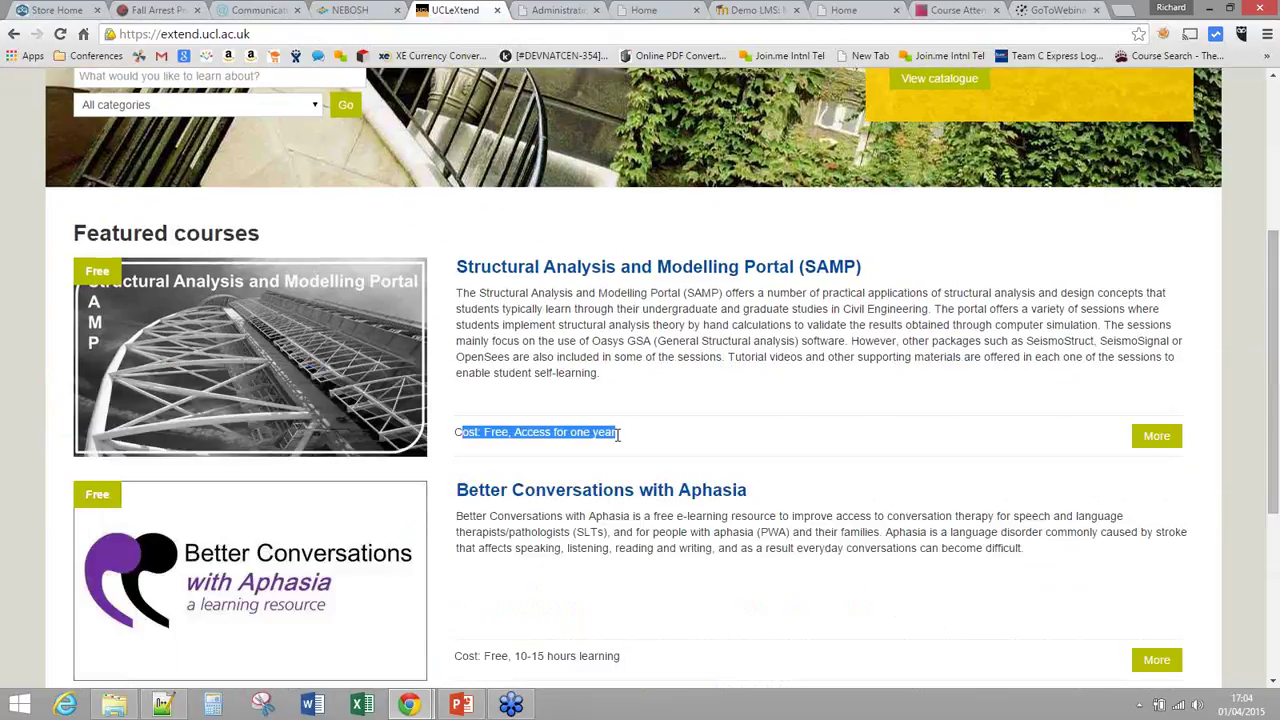
{"action": "left_click_drag", "start_coordinate": [452, 656], "coordinate": [621, 656]}
{"action": "left_click", "coordinate": [1157, 437]}
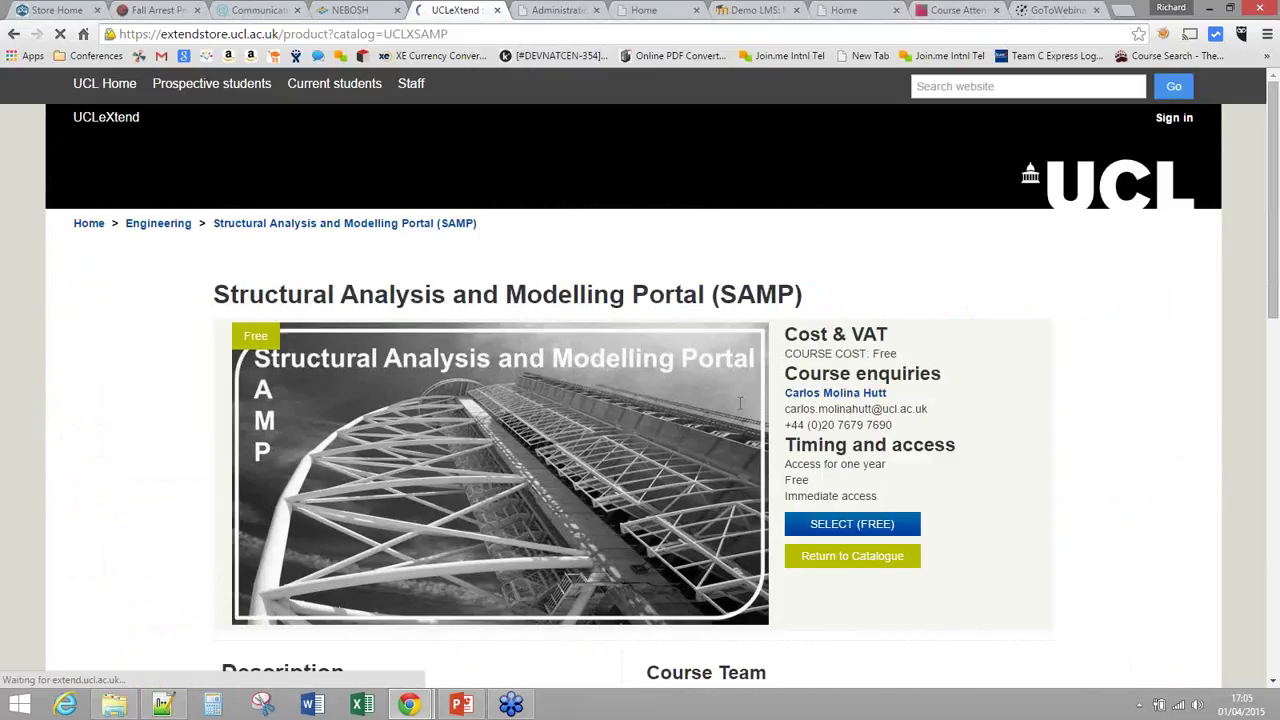
{"action": "left_click_drag", "start_coordinate": [1274, 306], "coordinate": [1274, 391]}
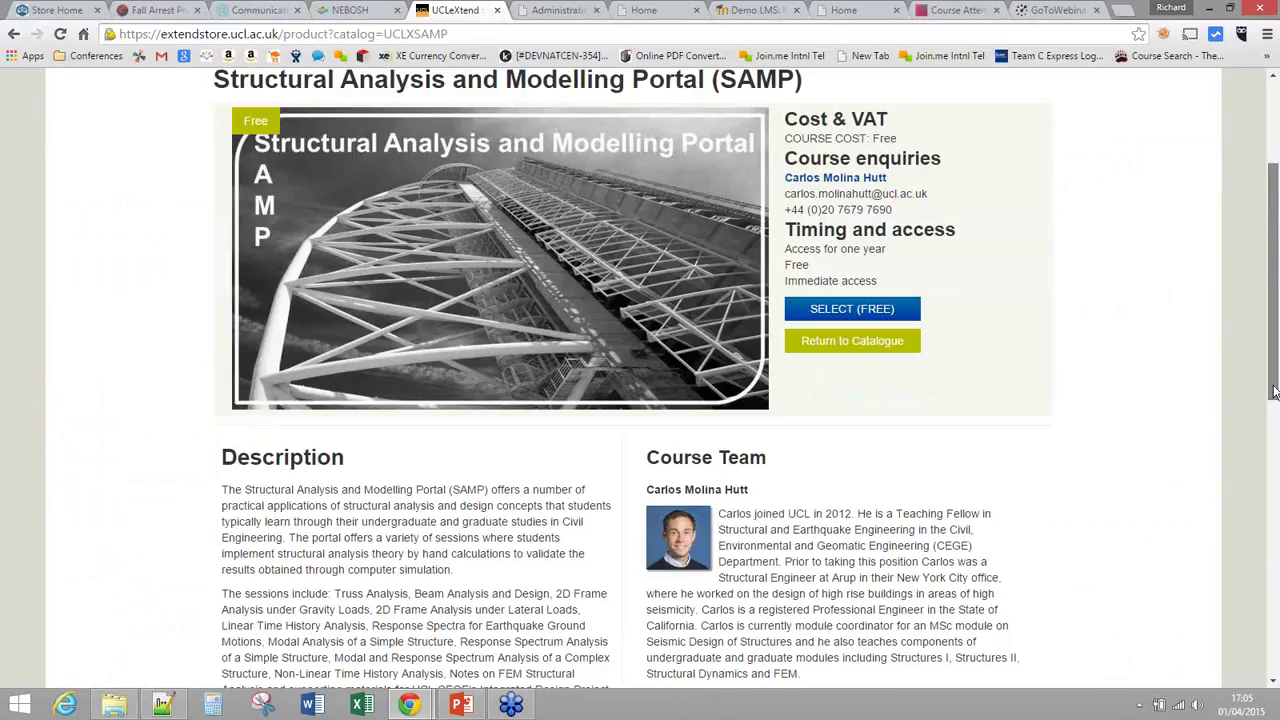
{"action": "scroll", "coordinate": [888, 279], "scroll_direction": "down", "scroll_amount": 1}
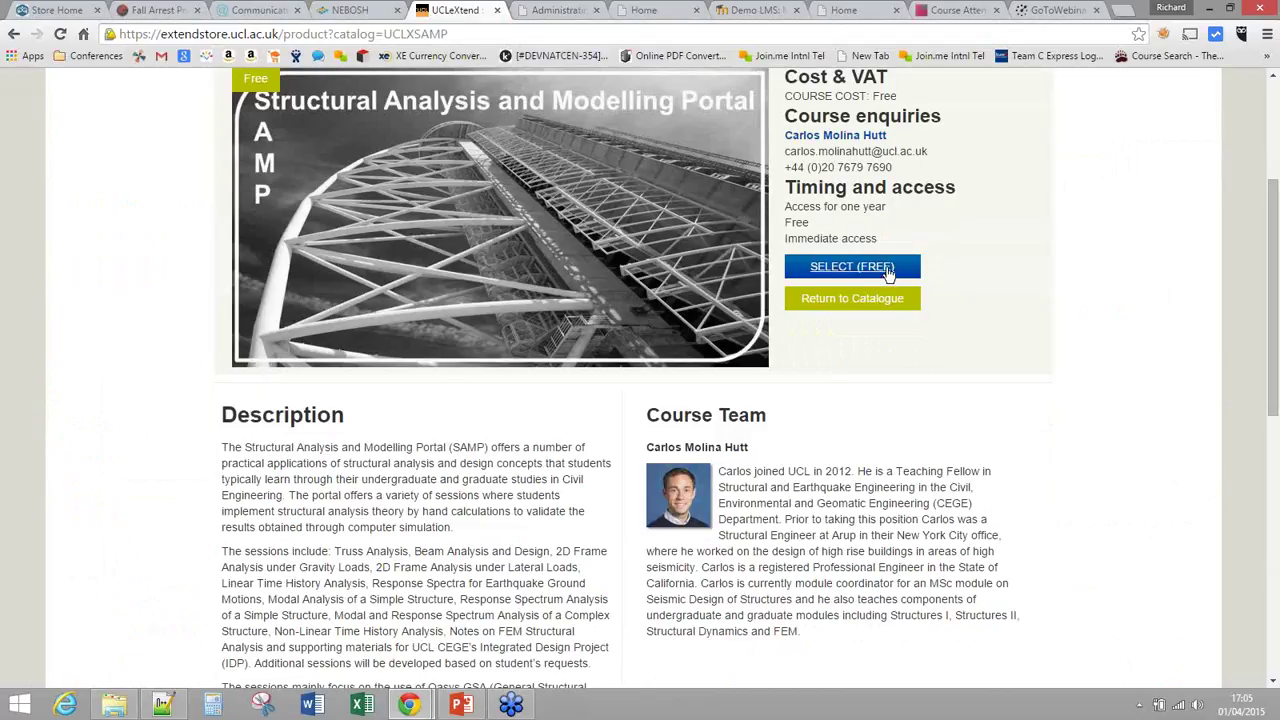
Step: Select the free SAMP course and continue as a new customer using the customer's e-mail address
{"action": "left_click", "coordinate": [888, 272]}
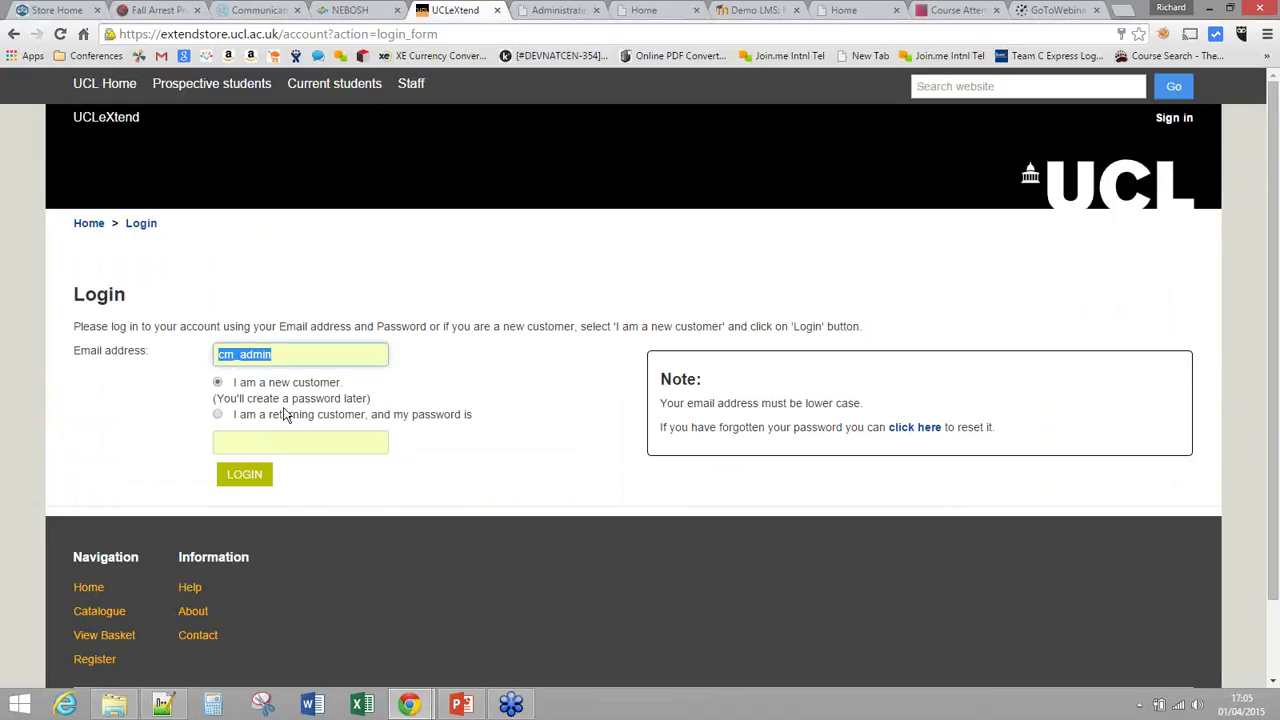
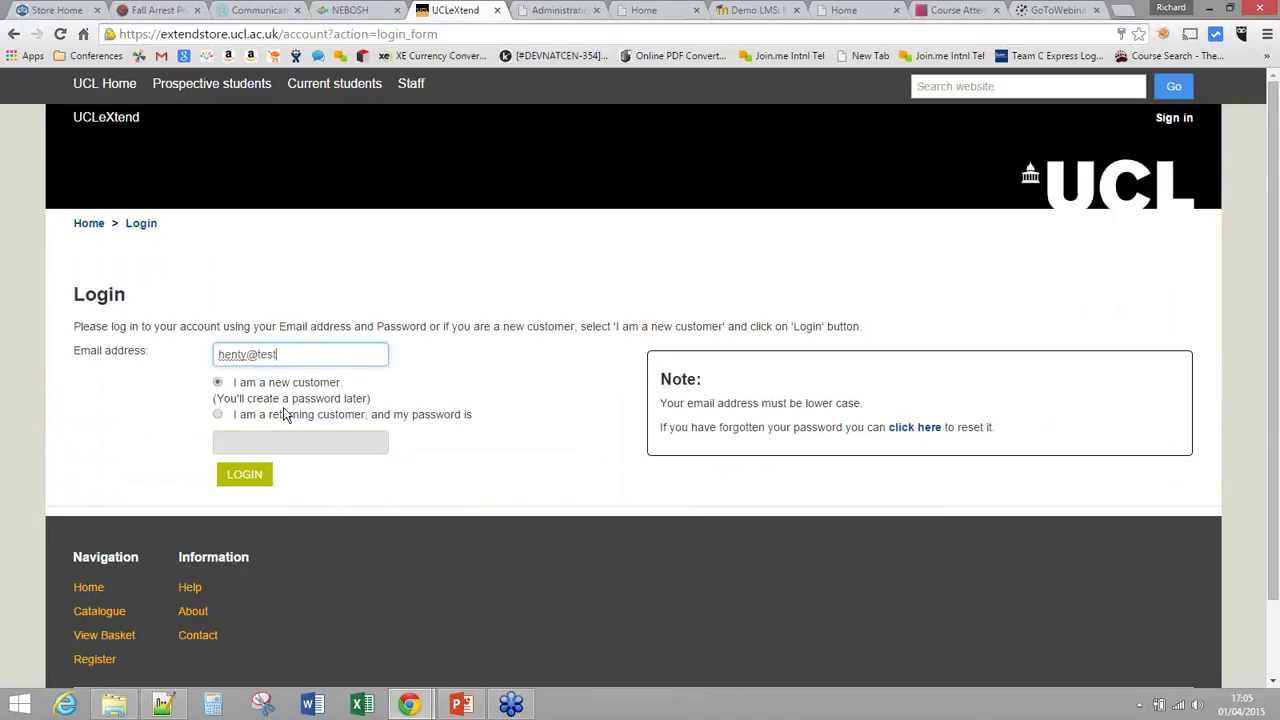
{"action": "left_click", "coordinate": [252, 481]}
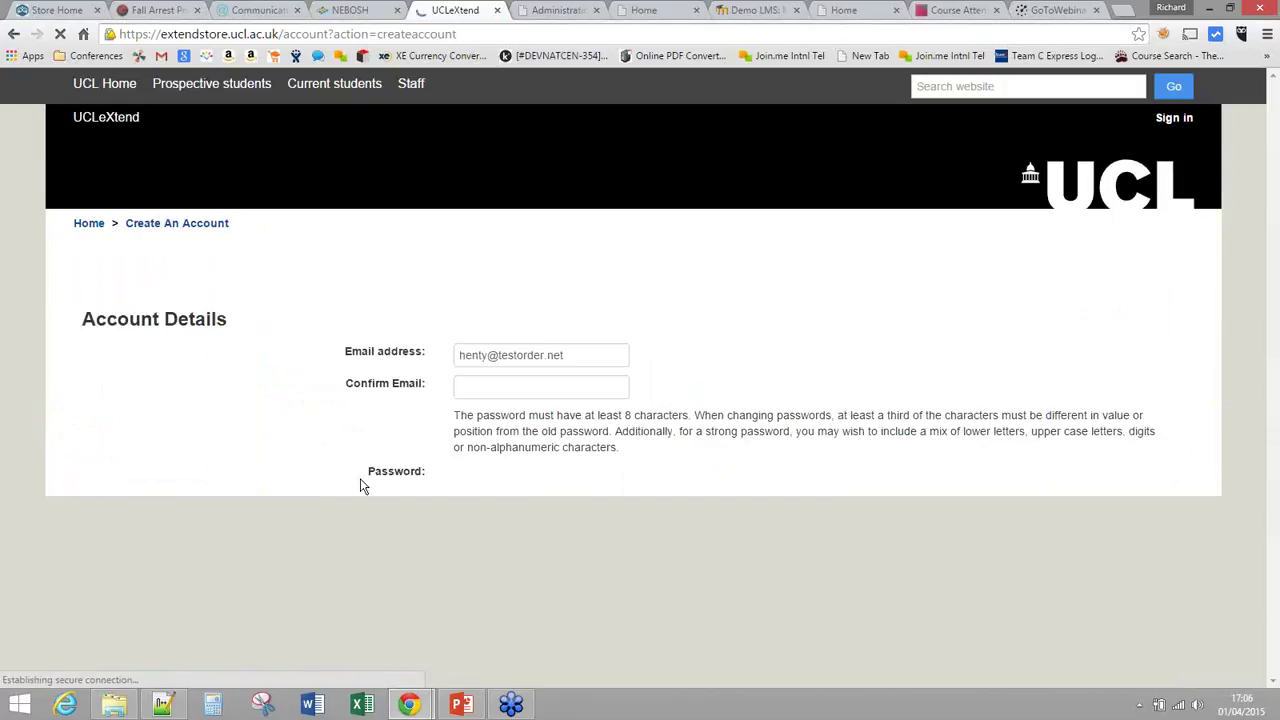
Step: Tick the Terms of Website Use agreement on the account form, then return to the CourseMerchant storefront
{"action": "scroll", "coordinate": [700, 420], "scroll_direction": "down", "scroll_amount": 1}
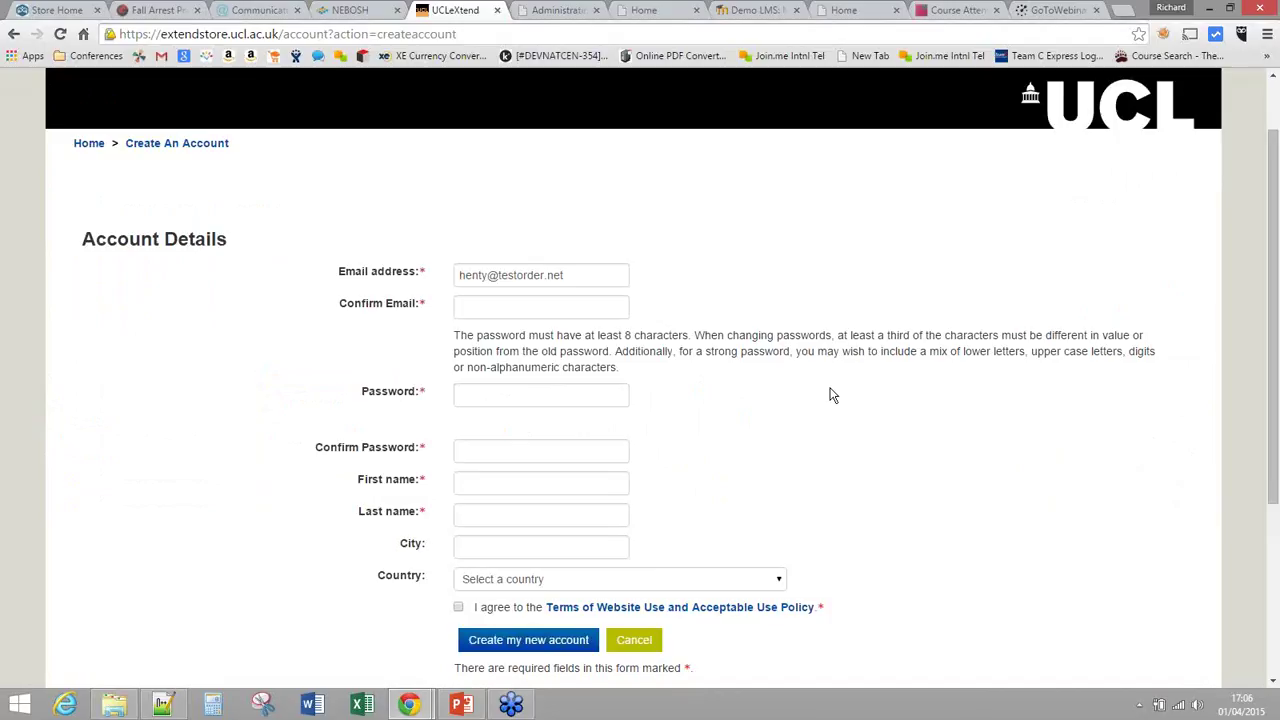
{"action": "scroll", "coordinate": [1275, 484], "scroll_direction": "down", "scroll_amount": 1}
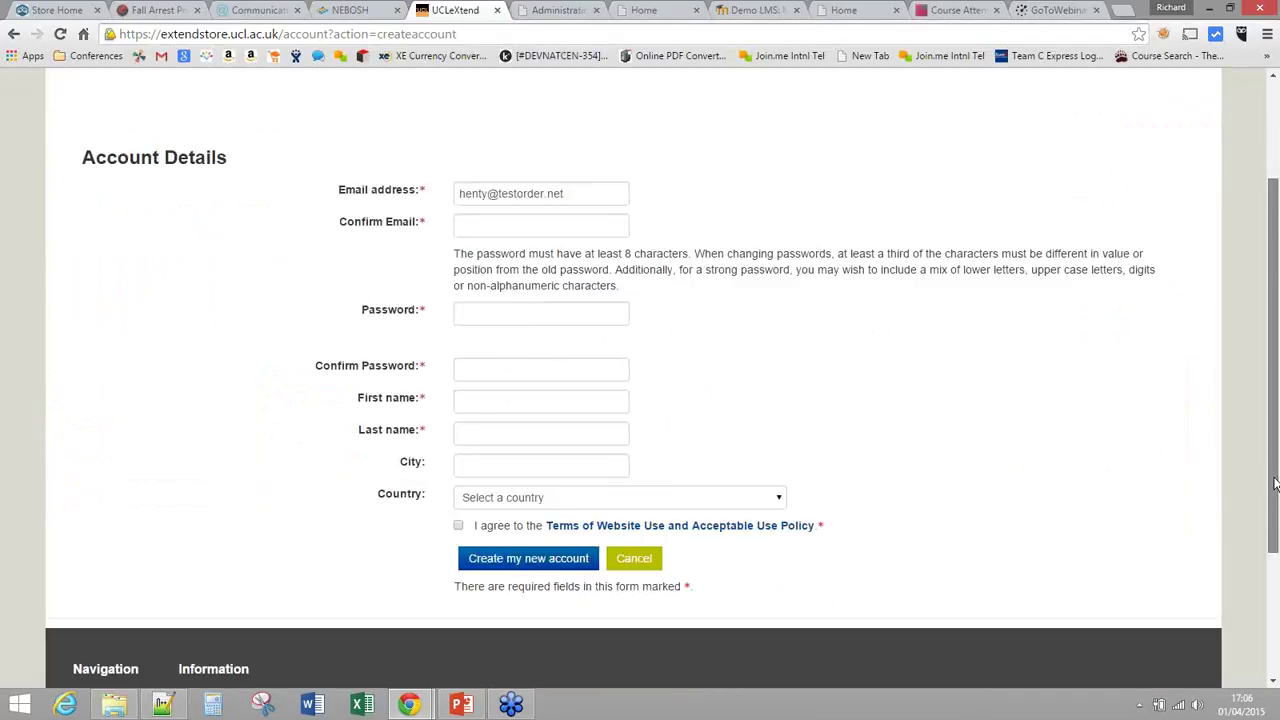
{"action": "scroll", "coordinate": [1275, 484], "scroll_direction": "up", "scroll_amount": 1}
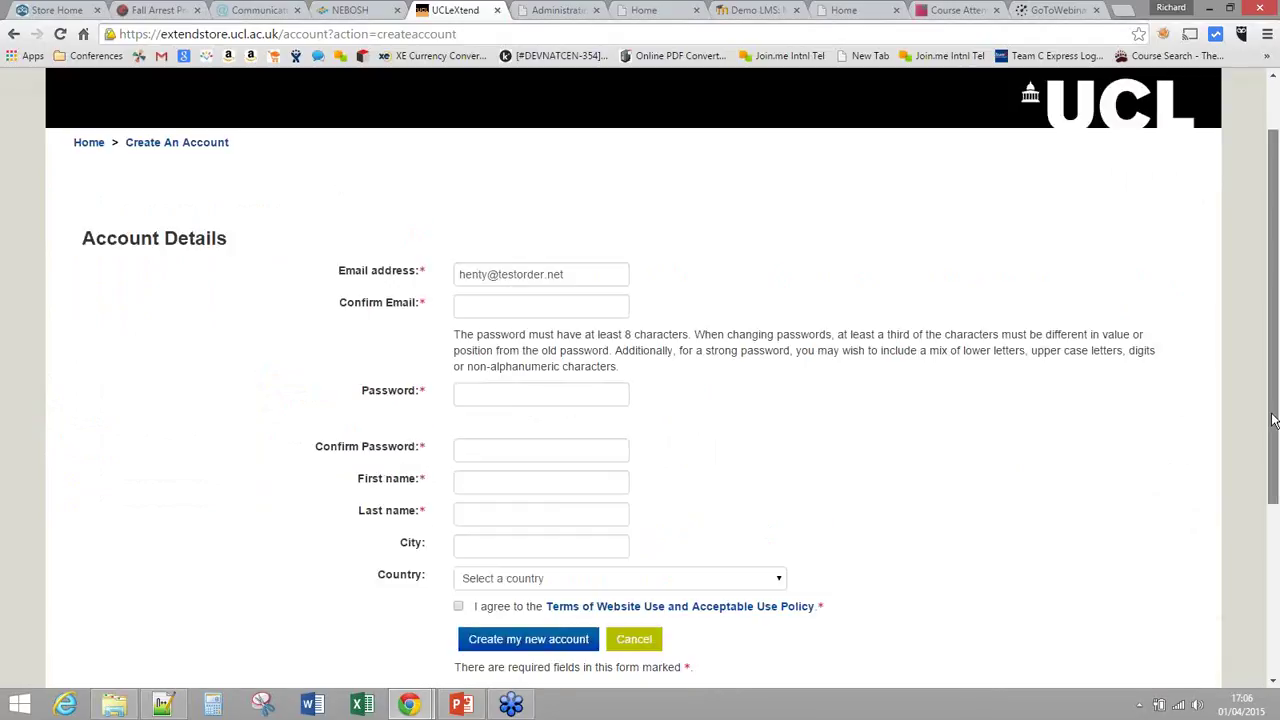
{"action": "scroll", "coordinate": [1273, 420], "scroll_direction": "down", "scroll_amount": 1}
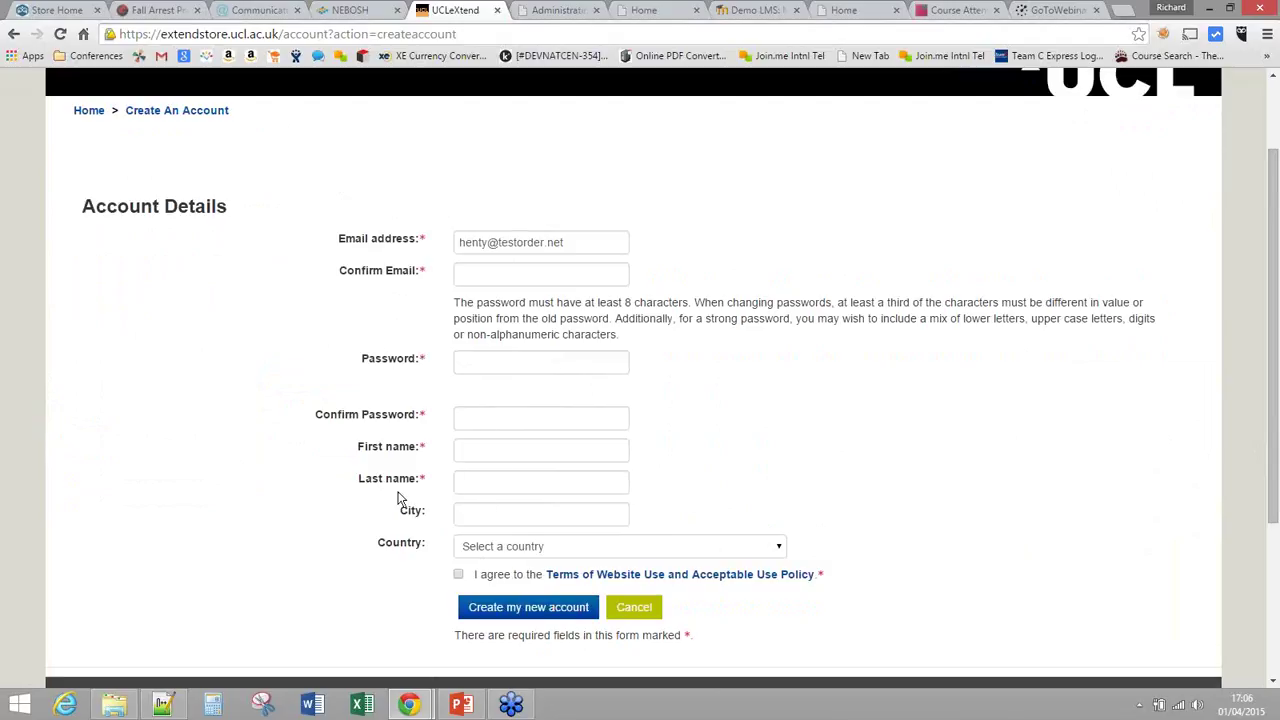
{"action": "left_click", "coordinate": [483, 362]}
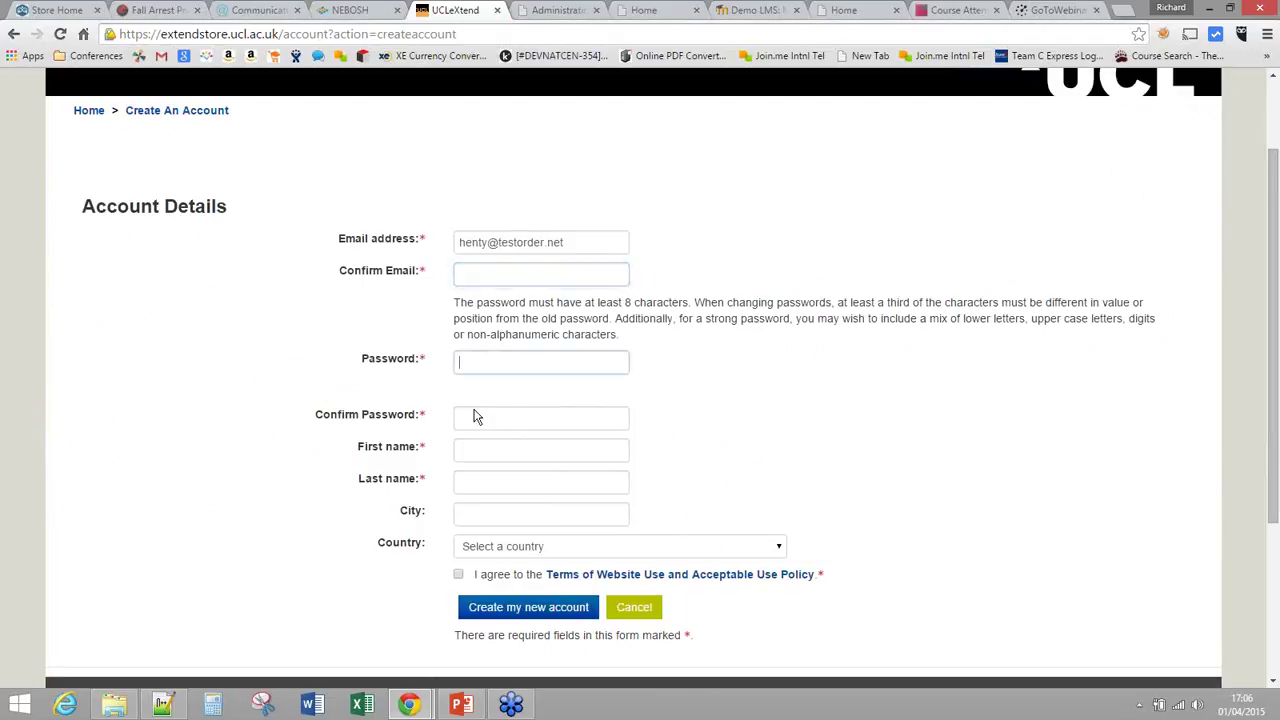
{"action": "left_click", "coordinate": [458, 574]}
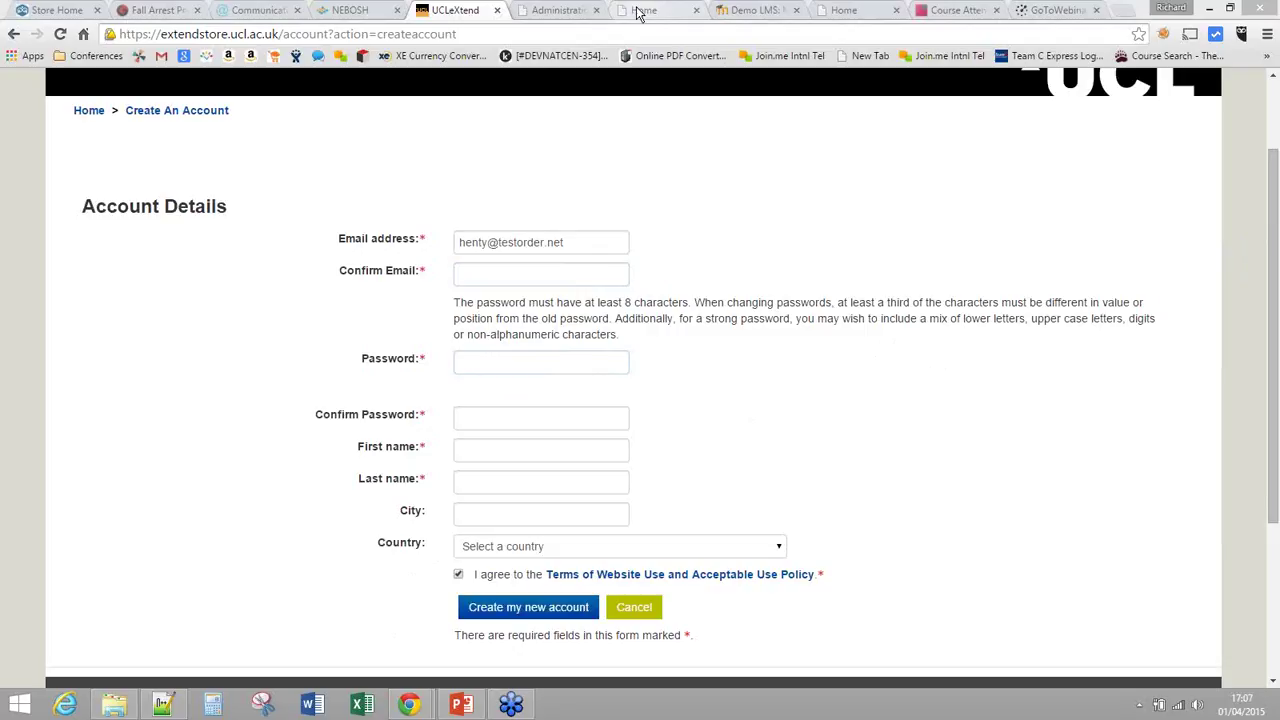
{"action": "left_click", "coordinate": [640, 12]}
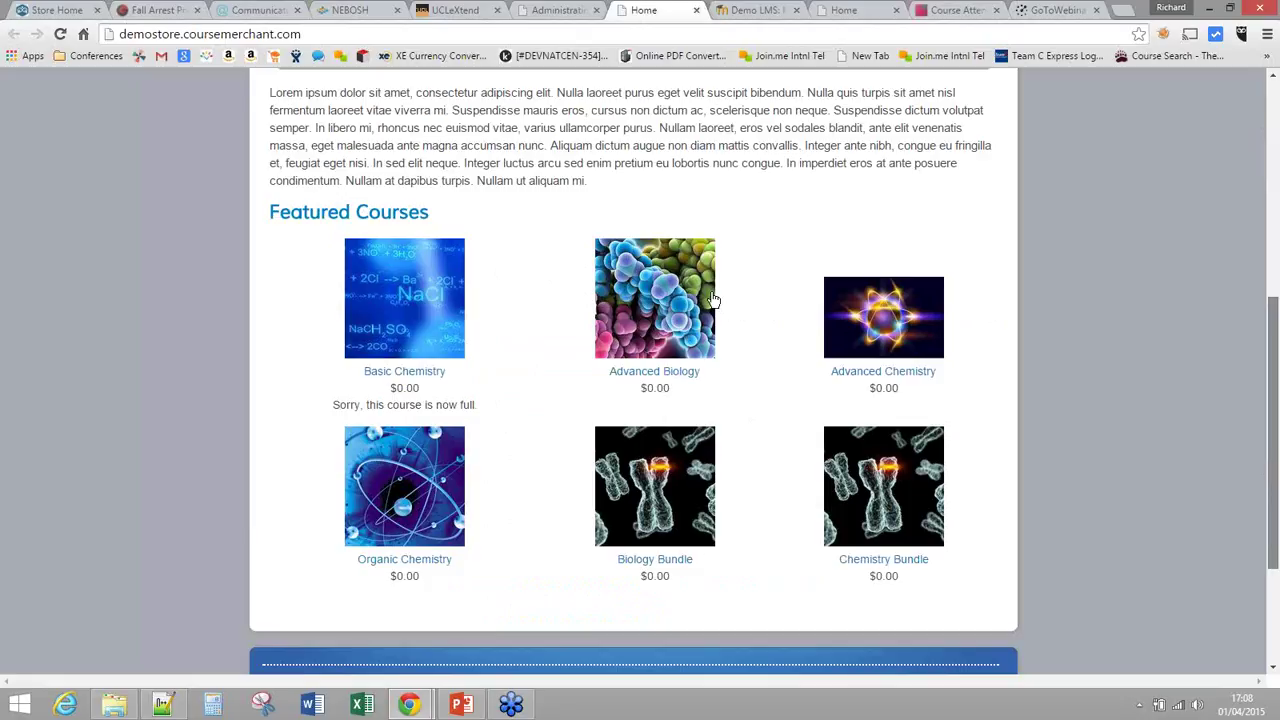
Step: Reload the storefront so Featured Courses show full prices such as $19.00, $20.00 and $30.00
{"action": "scroll", "coordinate": [650, 265], "scroll_direction": "up", "scroll_amount": 1}
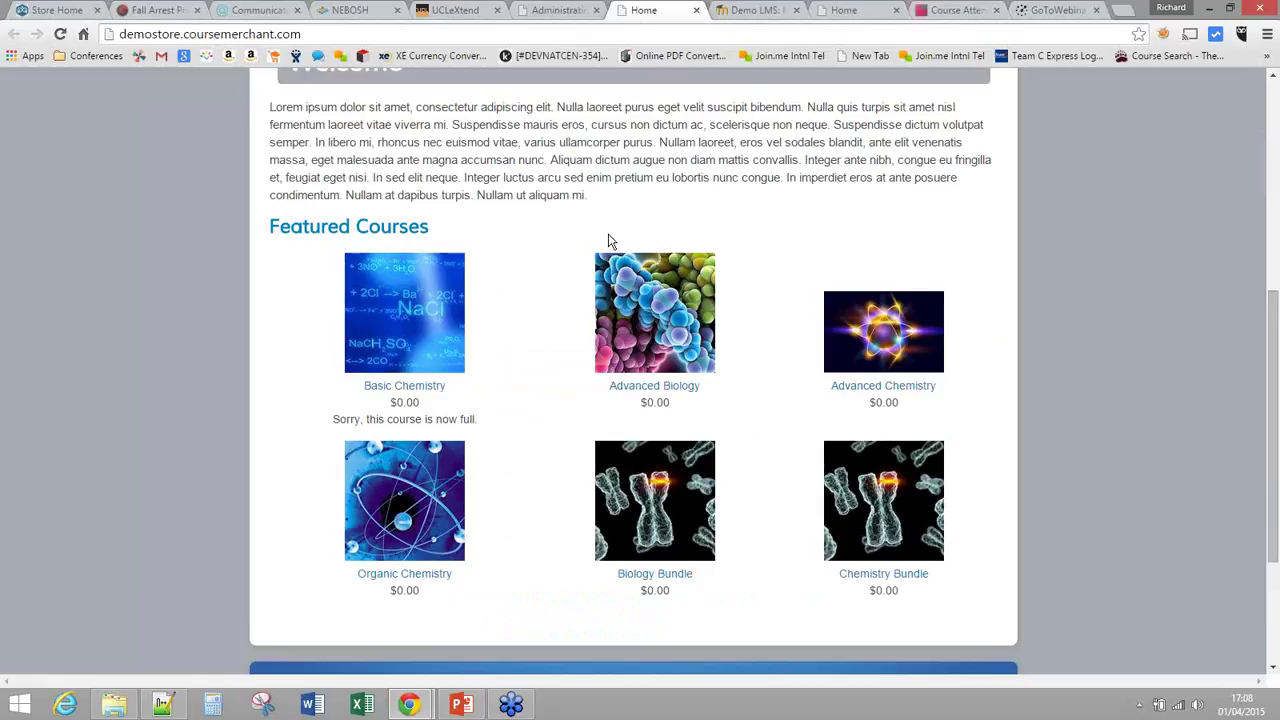
{"action": "key", "text": "ctrl+shift+Tab"}
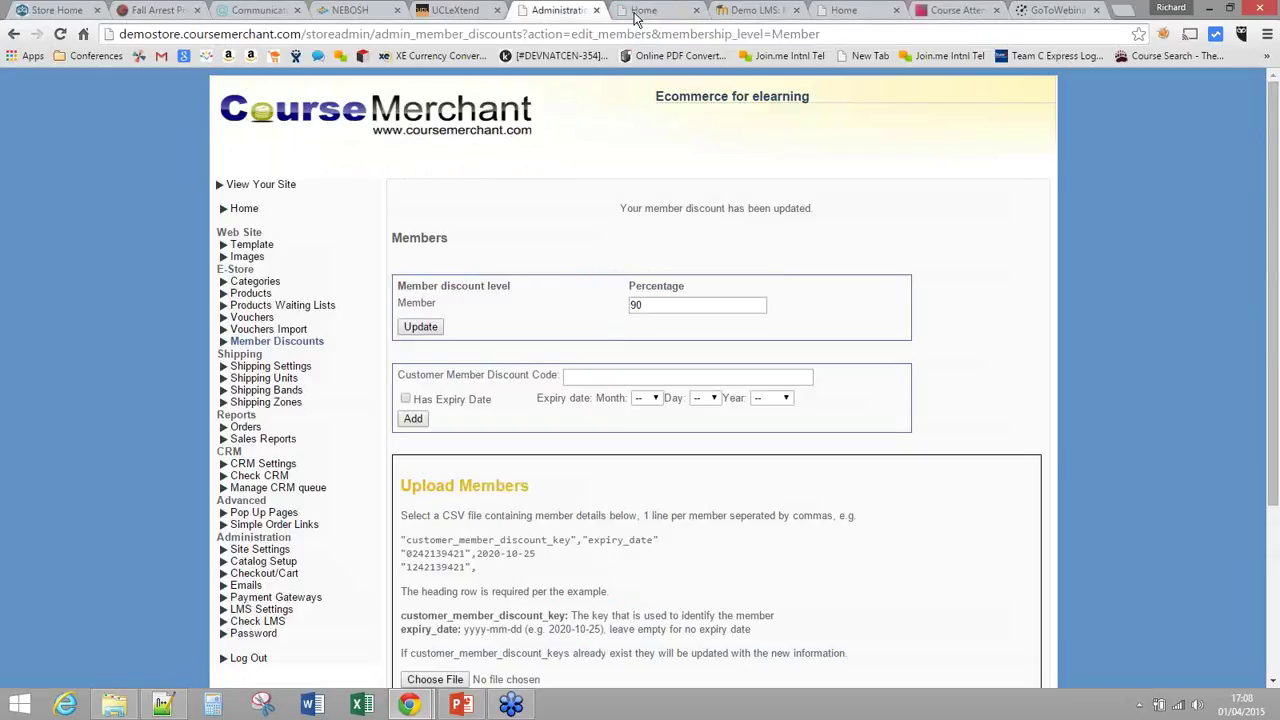
{"action": "left_click", "coordinate": [636, 12]}
{"action": "left_click", "coordinate": [60, 34]}
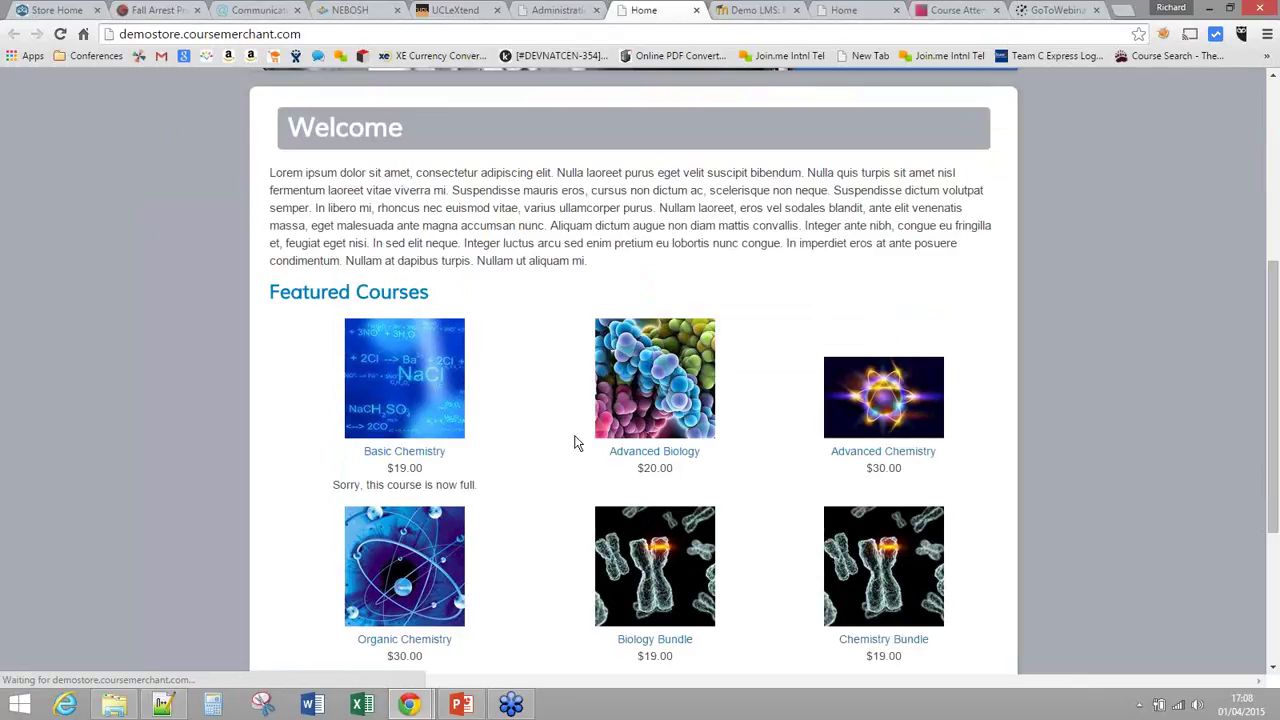
{"action": "scroll", "coordinate": [575, 443], "scroll_direction": "down", "scroll_amount": 2}
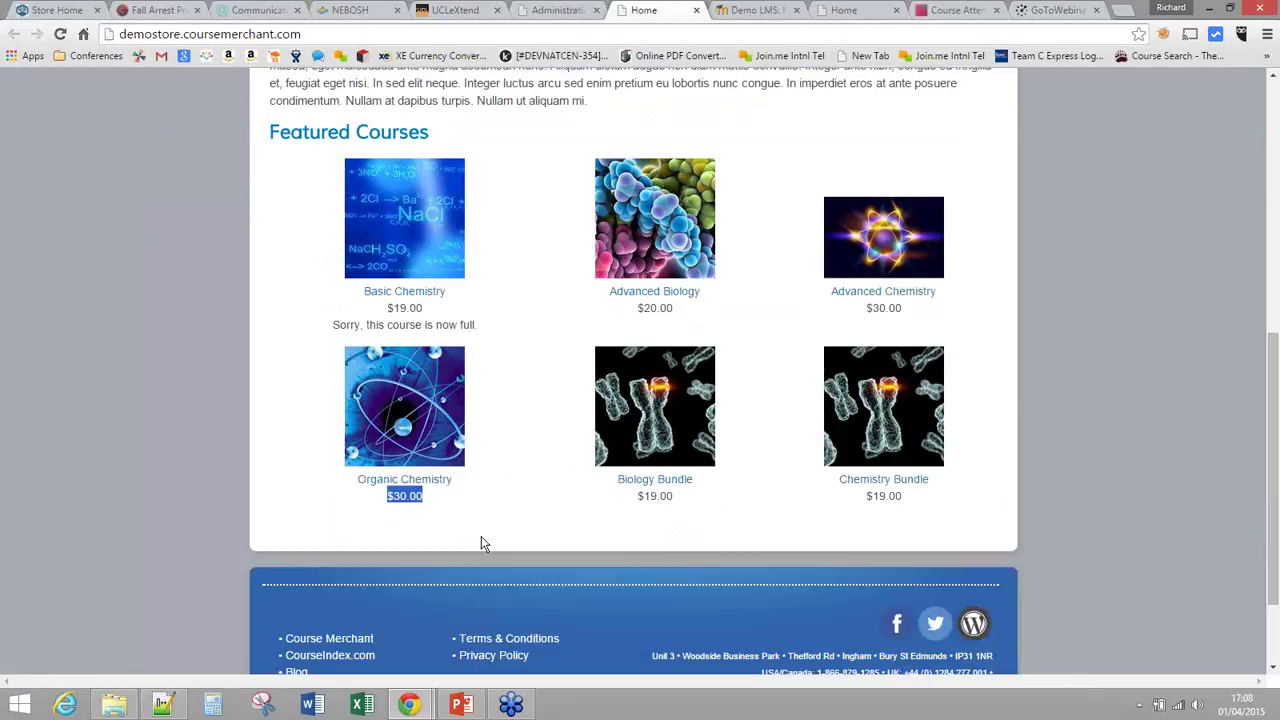
Step: Add 5 Organic Chemistry places to the cart at the $25.00 bulk price
{"action": "left_click", "coordinate": [458, 514]}
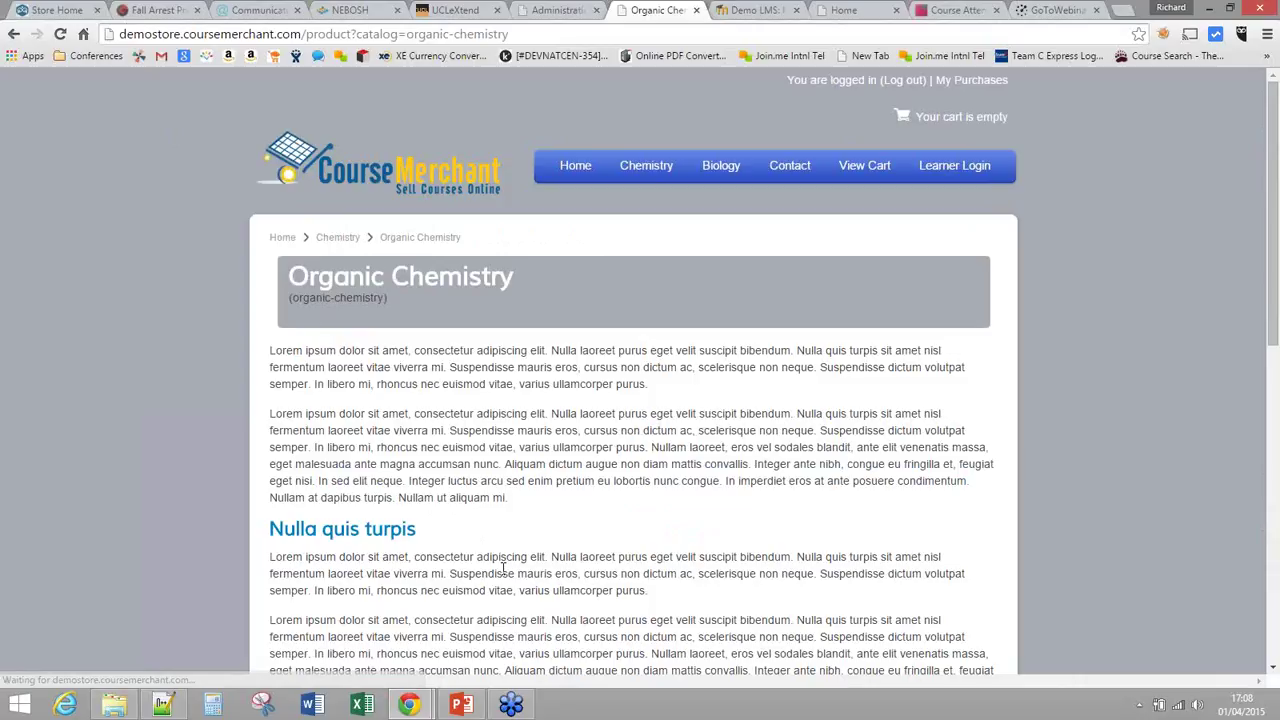
{"action": "scroll", "coordinate": [640, 450], "scroll_direction": "down", "scroll_amount": 3}
{"action": "type", "text": "5"}
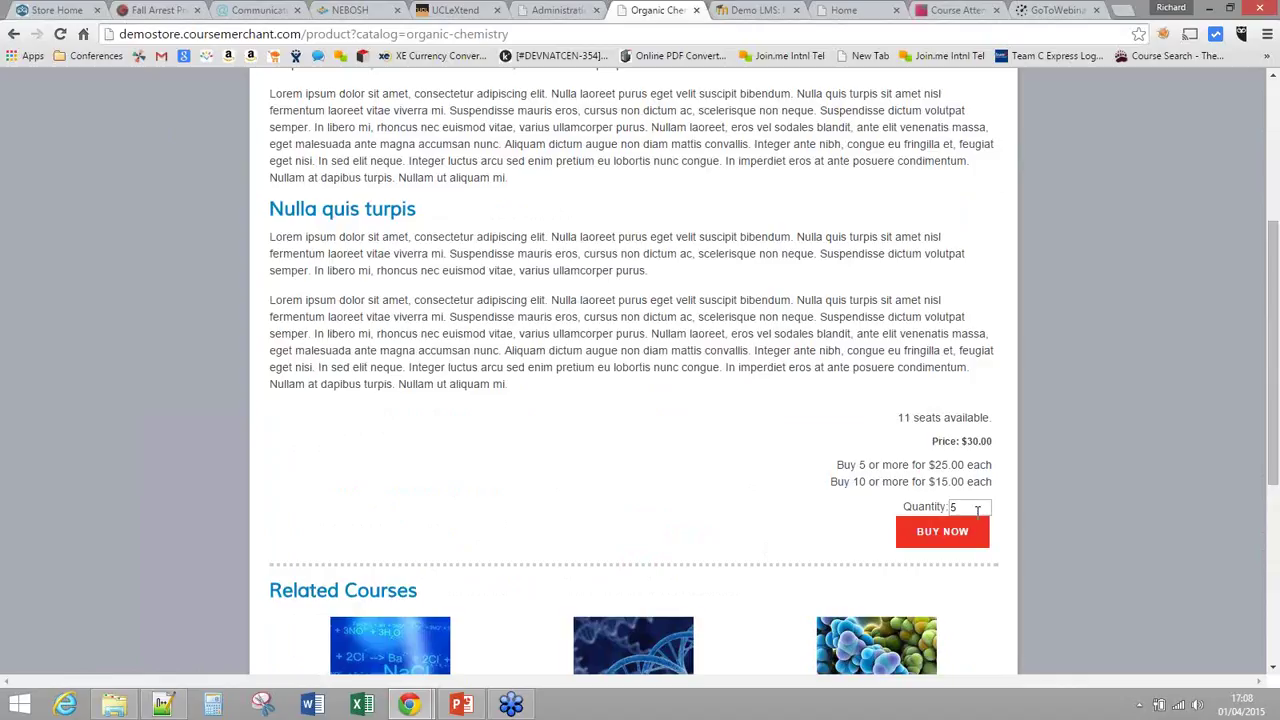
{"action": "left_click", "coordinate": [942, 538]}
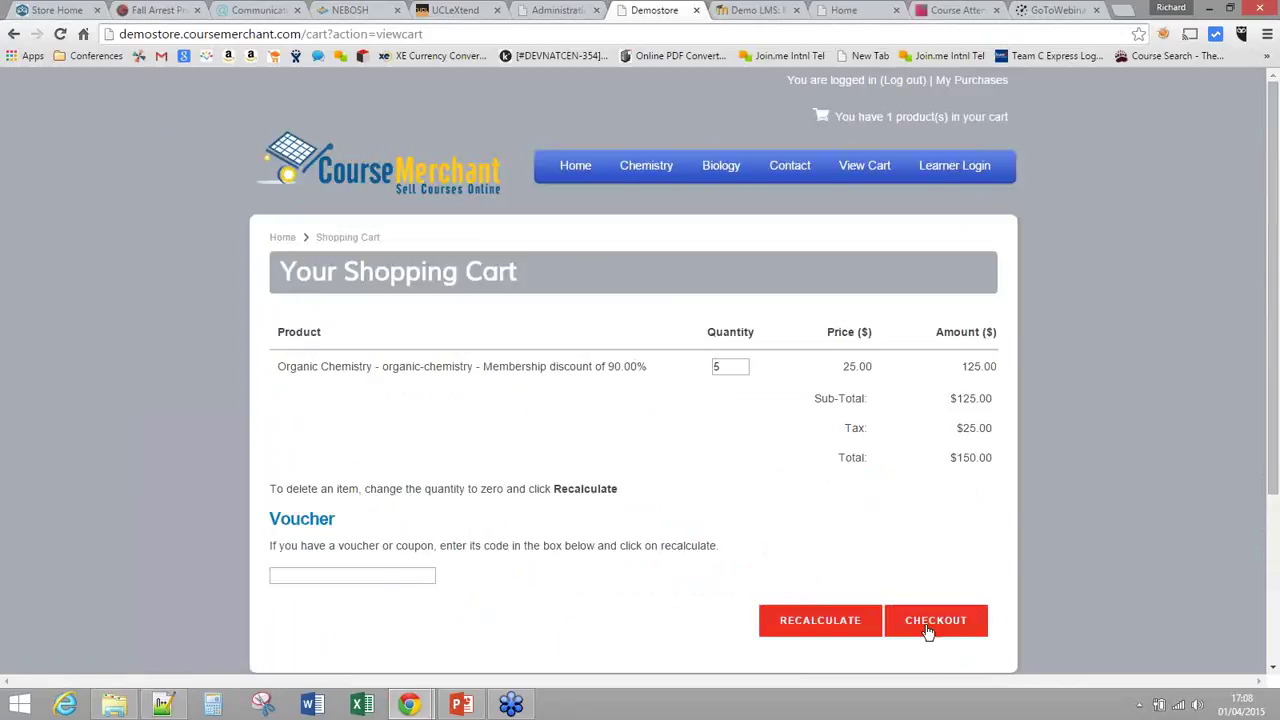
Step: Check out the 5 Organic Chemistry seats with Free (No Value) payment and place the order
{"action": "left_click", "coordinate": [928, 630]}
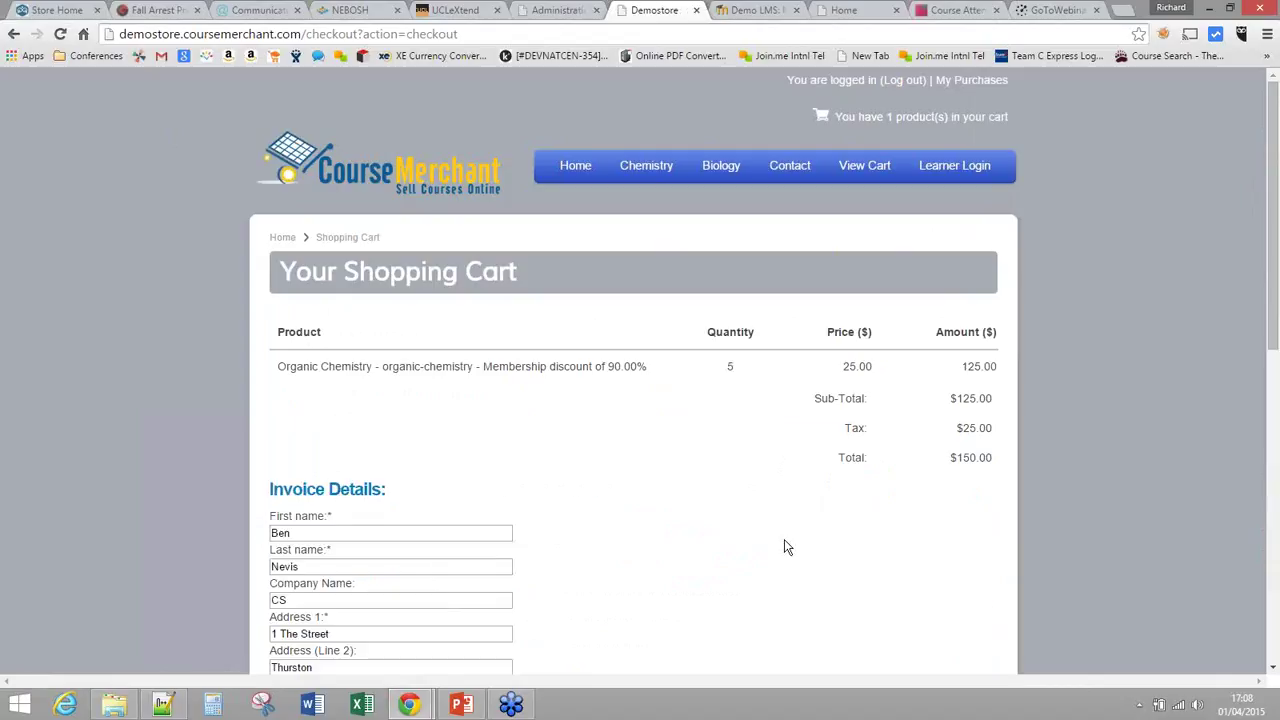
{"action": "scroll", "coordinate": [757, 511], "scroll_direction": "down", "scroll_amount": 2}
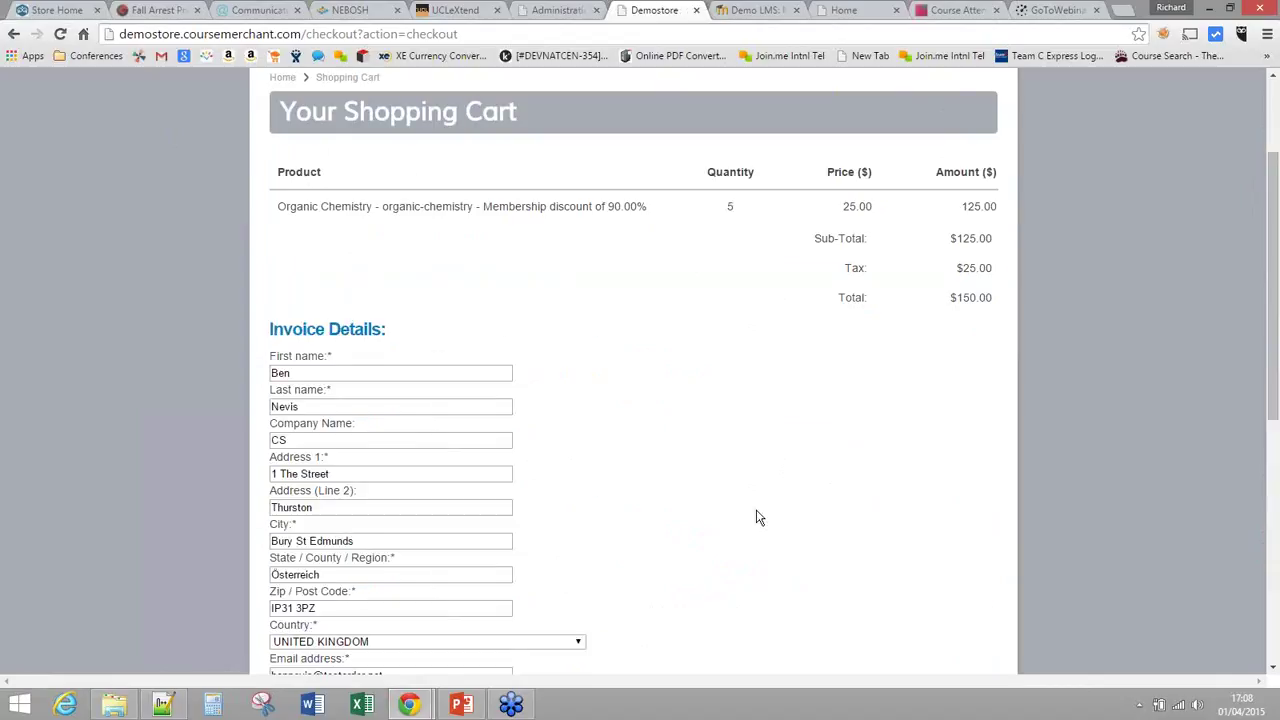
{"action": "scroll", "coordinate": [757, 517], "scroll_direction": "down", "scroll_amount": 1}
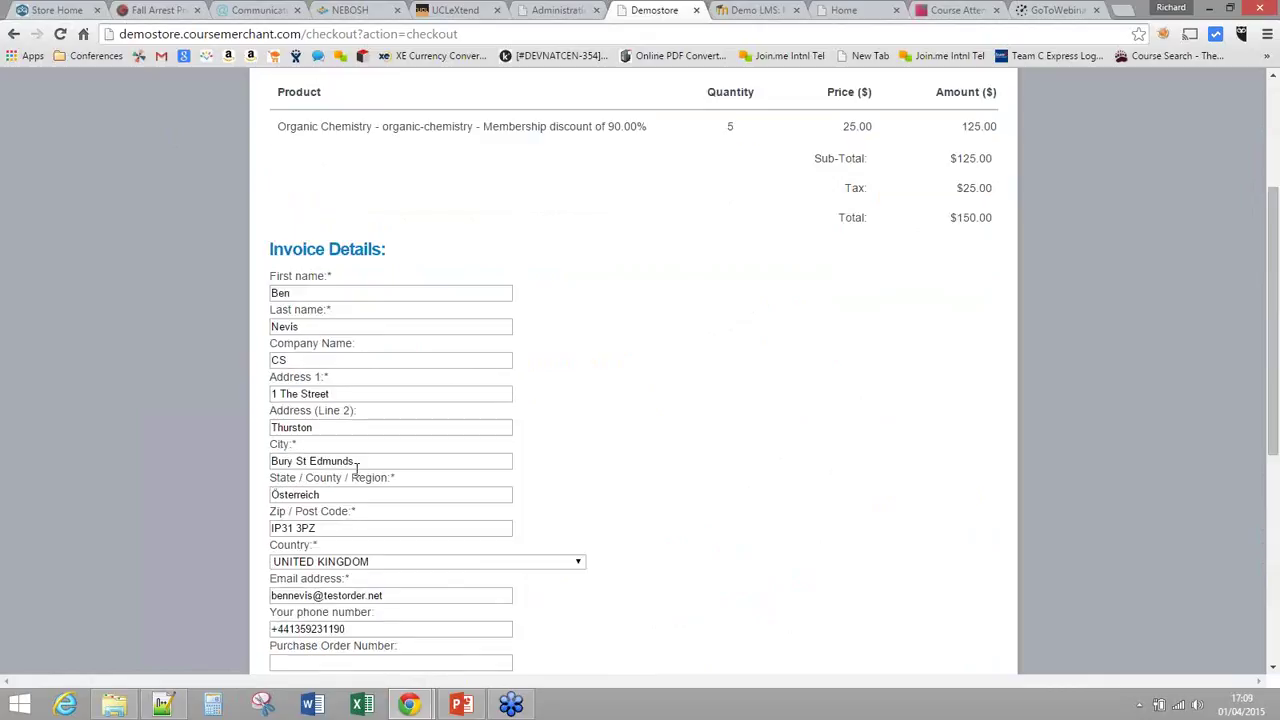
{"action": "scroll", "coordinate": [357, 470], "scroll_direction": "down", "scroll_amount": 1}
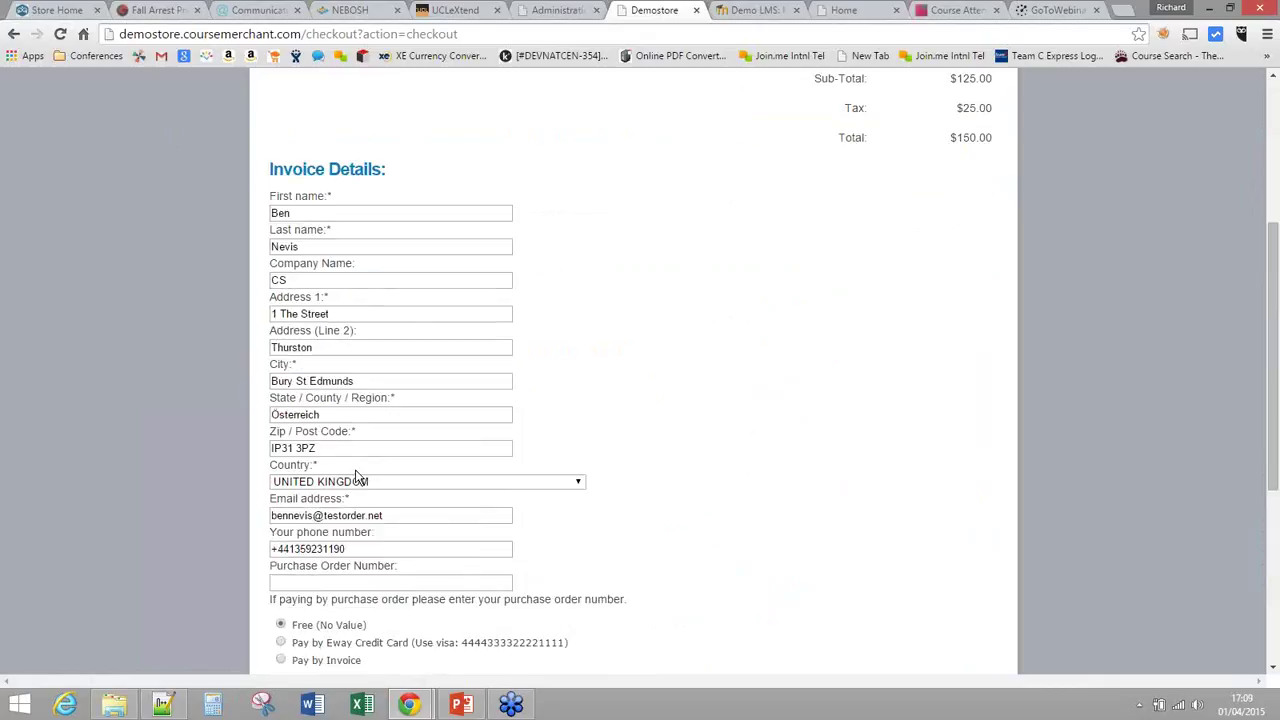
{"action": "scroll", "coordinate": [357, 477], "scroll_direction": "down", "scroll_amount": 2}
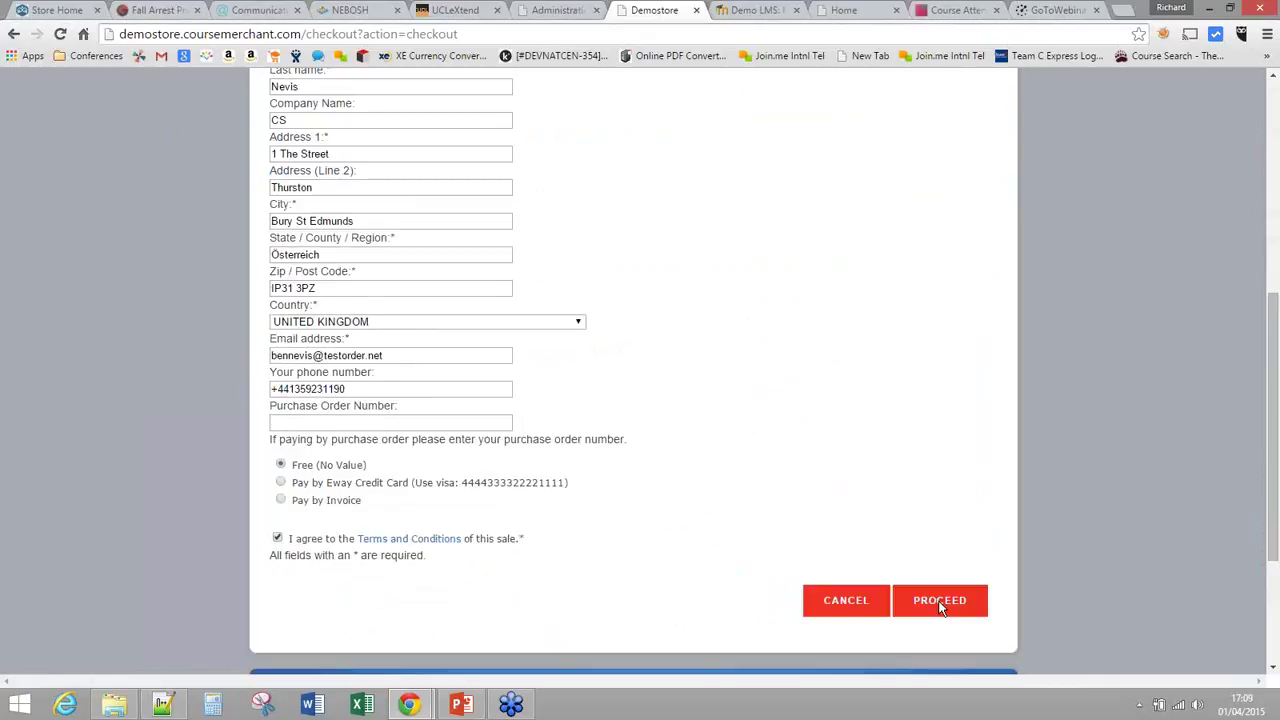
{"action": "left_click", "coordinate": [940, 603]}
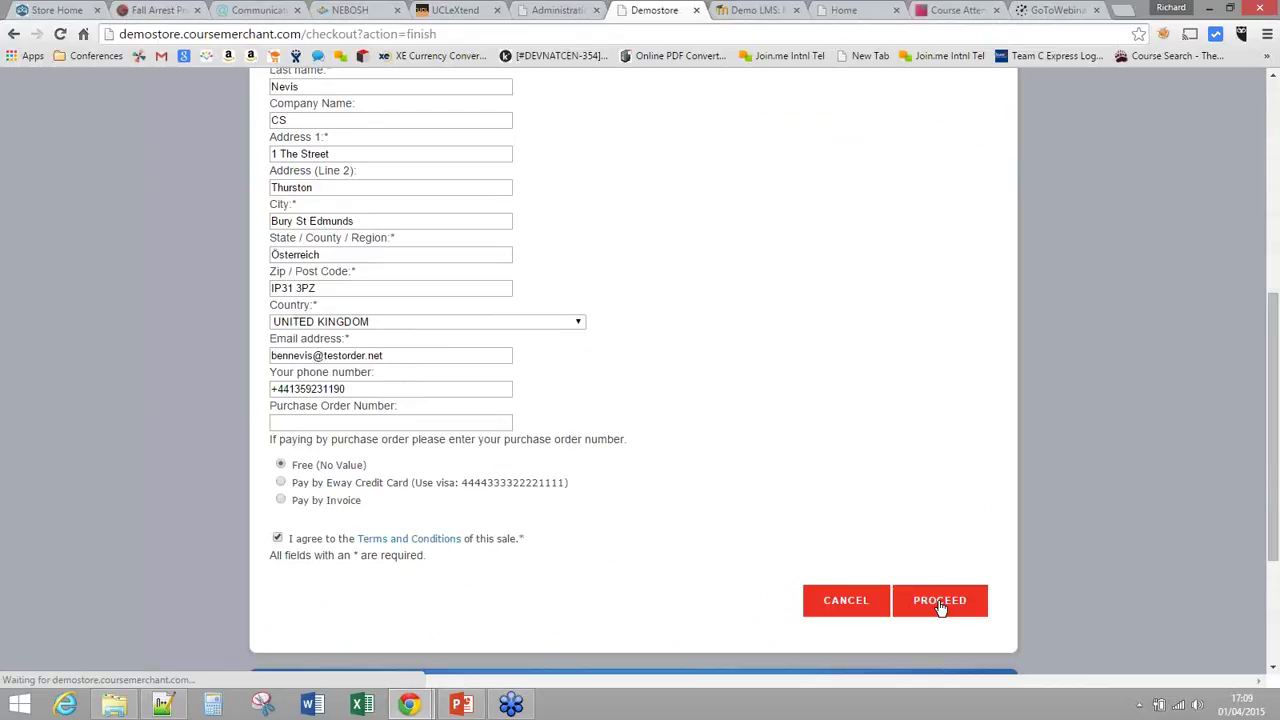
Step: Follow the 'Click here' link on the order confirmation to reach the Manage Licenses page
{"action": "left_click_drag", "start_coordinate": [449, 410], "coordinate": [268, 411]}
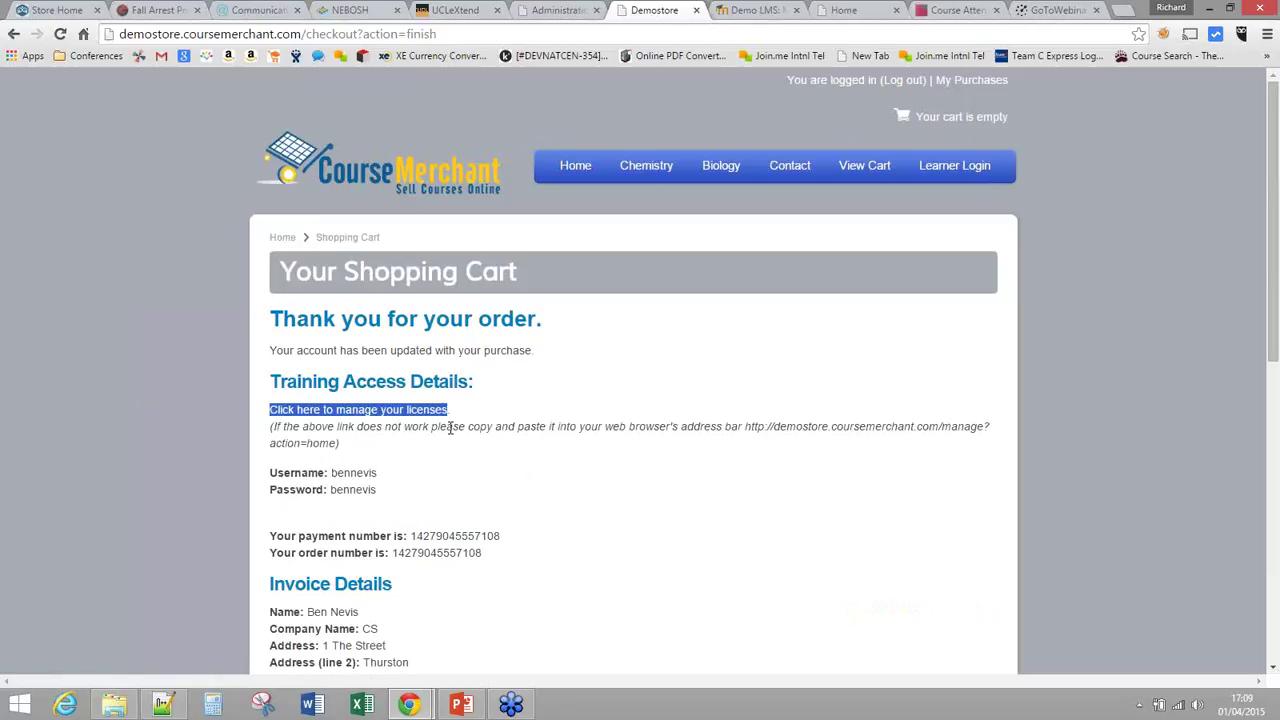
{"action": "left_click", "coordinate": [485, 440]}
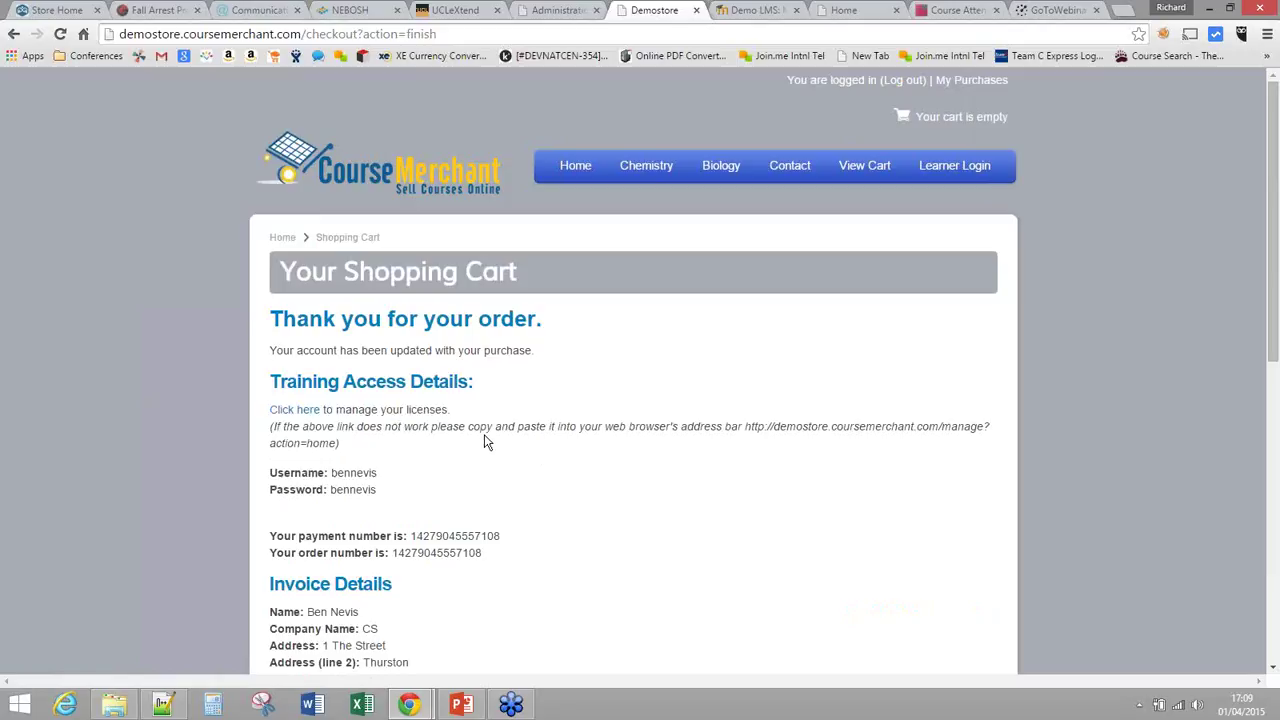
{"action": "left_click", "coordinate": [295, 413]}
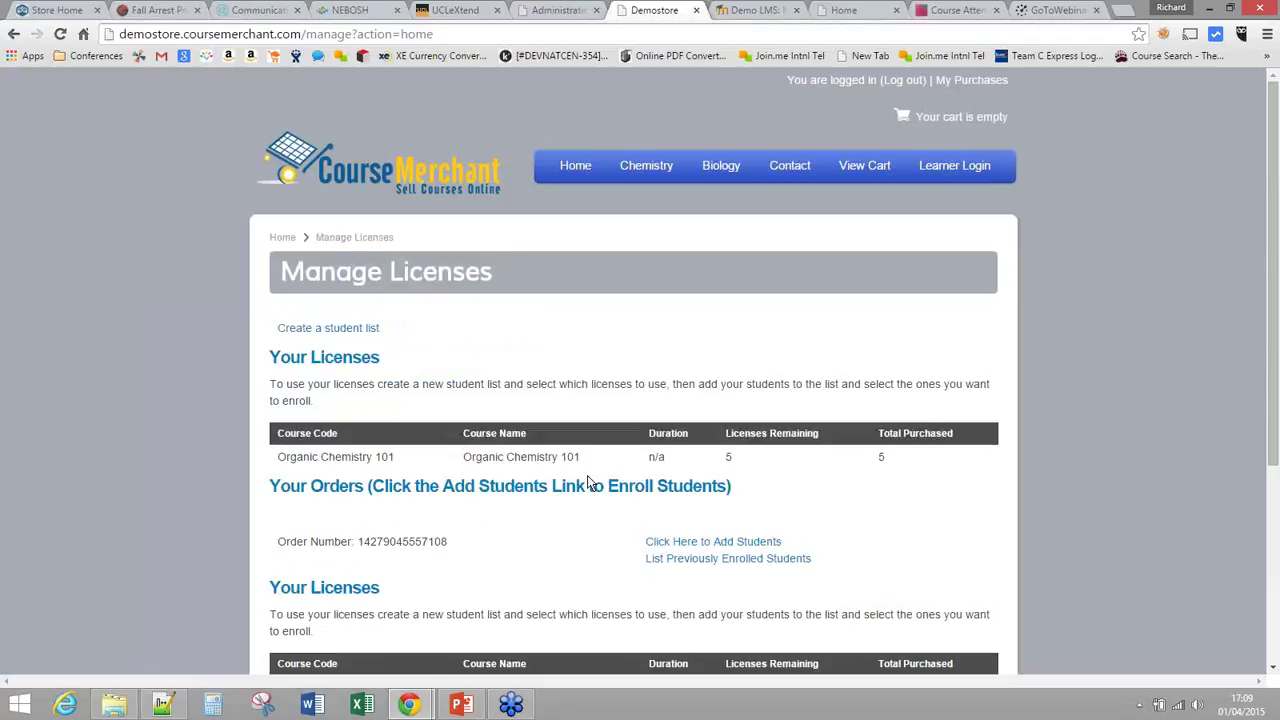
Step: Check the order's 5 purchased and 5 remaining licenses, then open the Add Students form
{"action": "scroll", "coordinate": [600, 485], "scroll_direction": "down", "scroll_amount": 3}
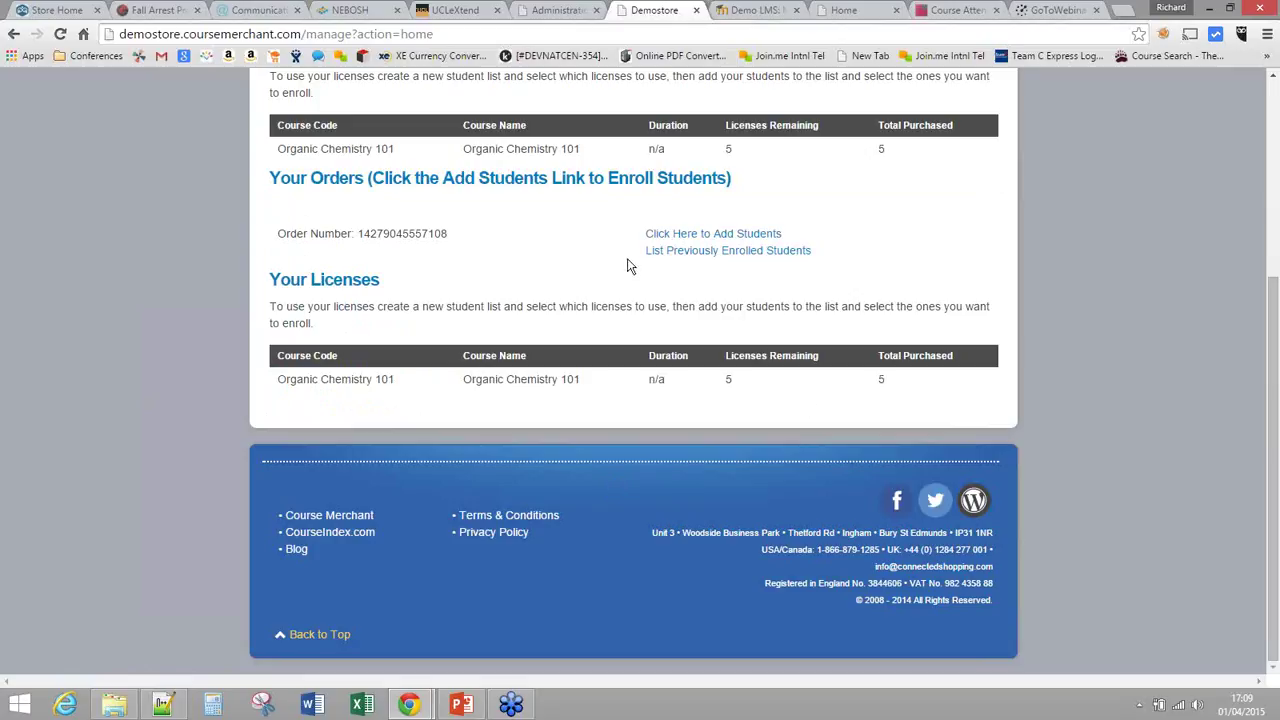
{"action": "double_click", "coordinate": [881, 149]}
{"action": "double_click", "coordinate": [728, 149]}
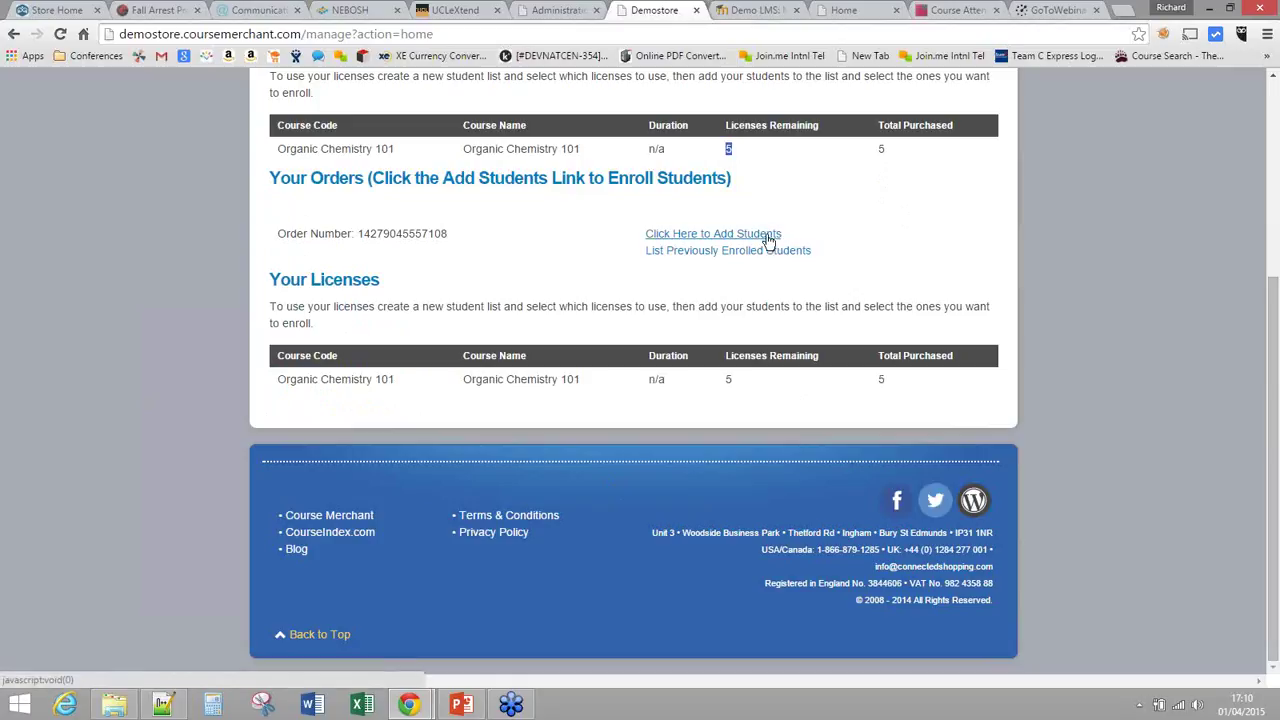
{"action": "left_click", "coordinate": [768, 237]}
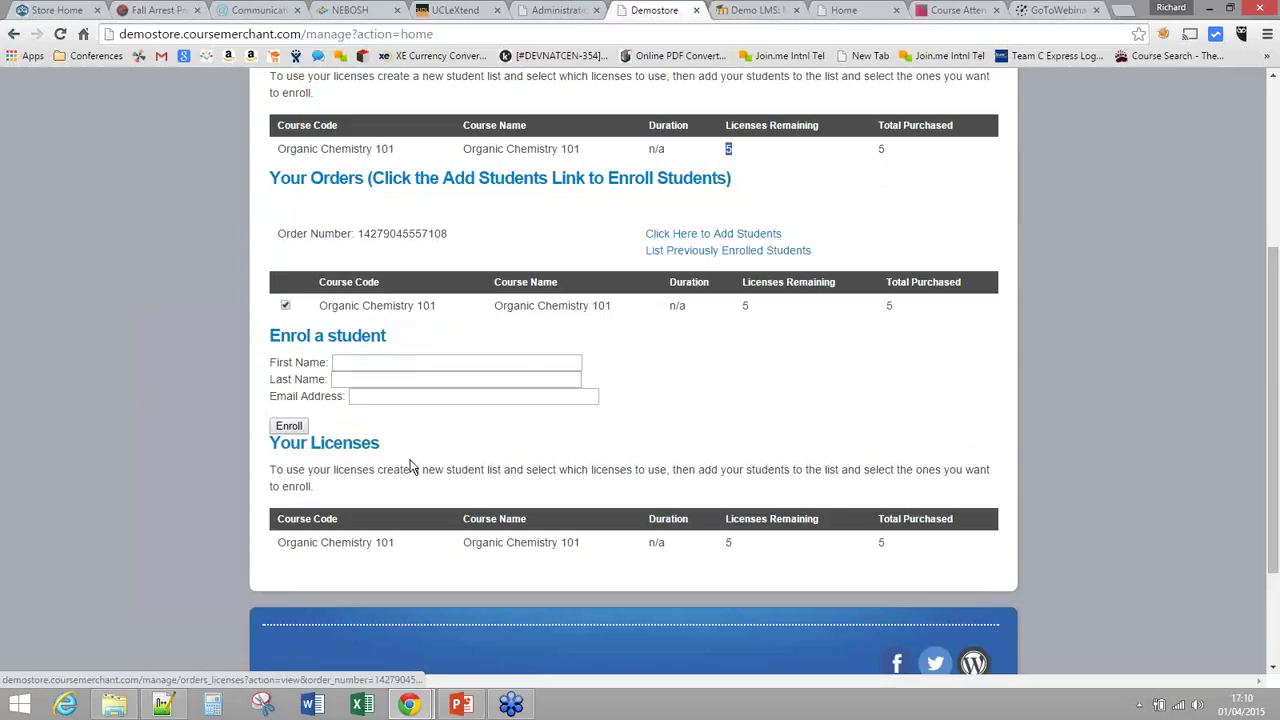
Step: Enrol a student on Organic Chemistry 101 by entering their first name, last name and e-mail
{"action": "left_click", "coordinate": [416, 365]}
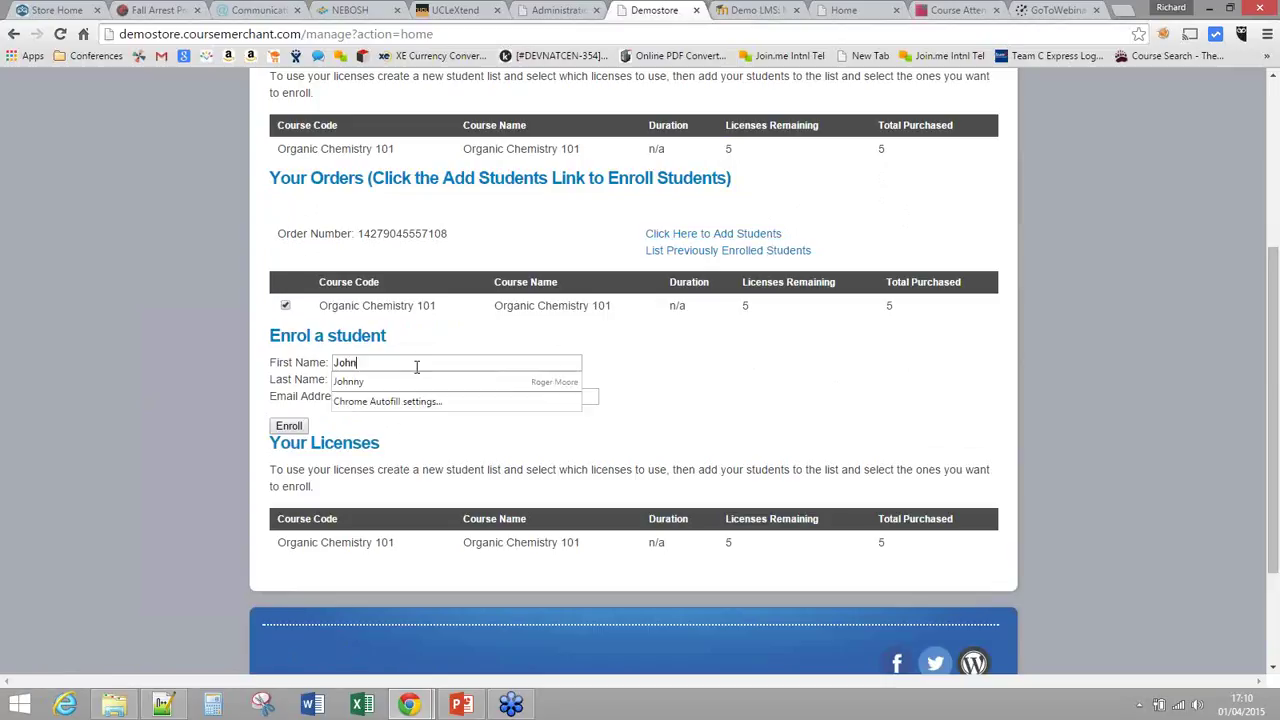
{"action": "key", "text": "Tab"}
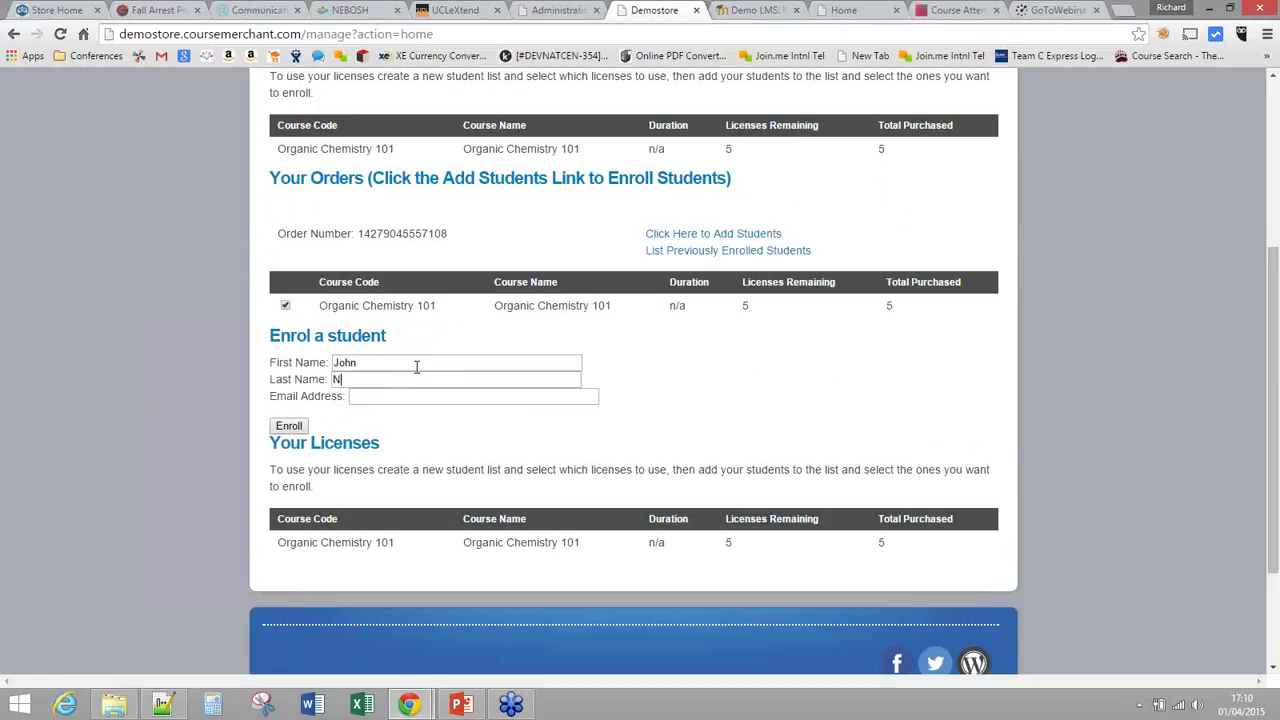
{"action": "key", "text": "Tab"}
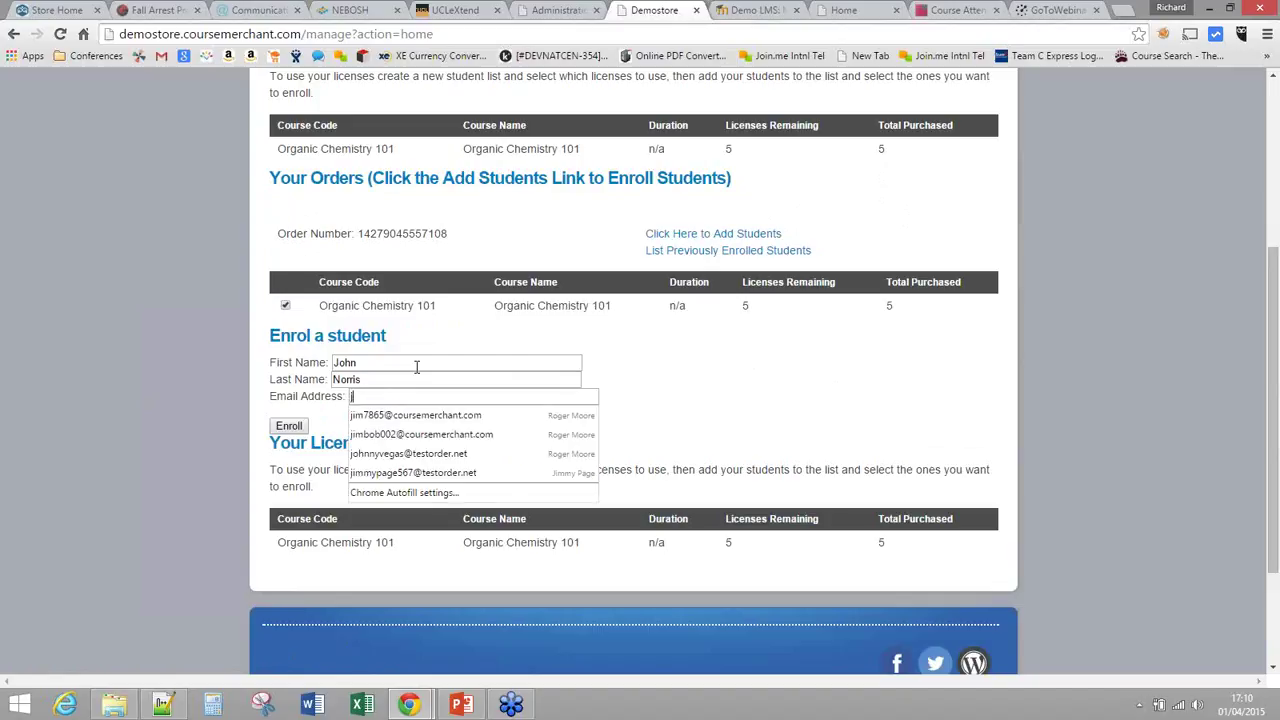
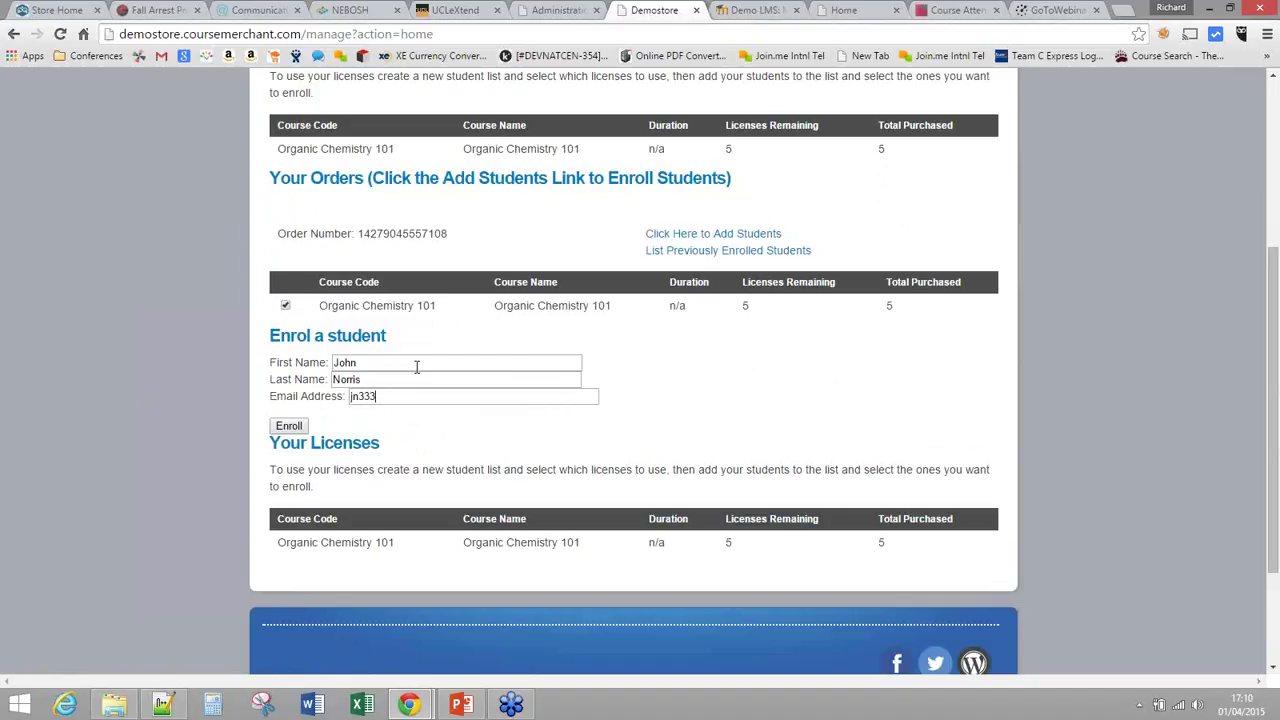
{"action": "left_click", "coordinate": [305, 428]}
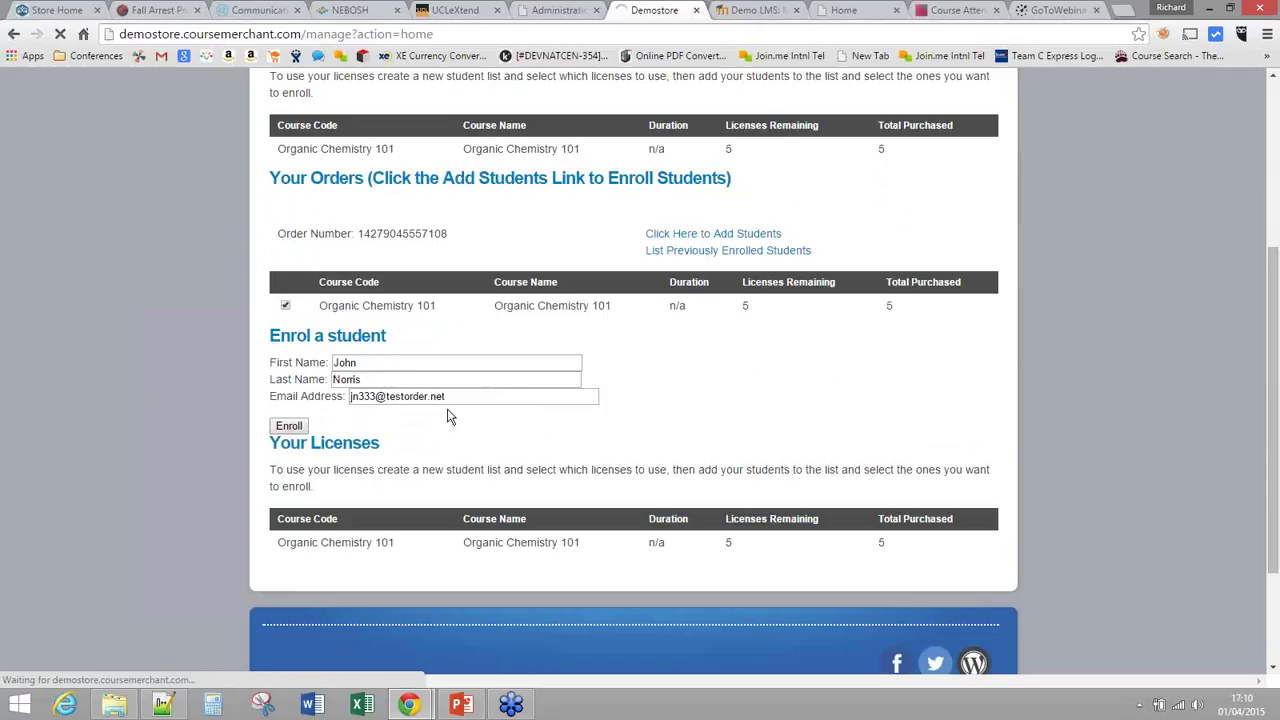
Step: Confirm the order now shows 4 licenses remaining out of 5 purchased
{"action": "double_click", "coordinate": [745, 293]}
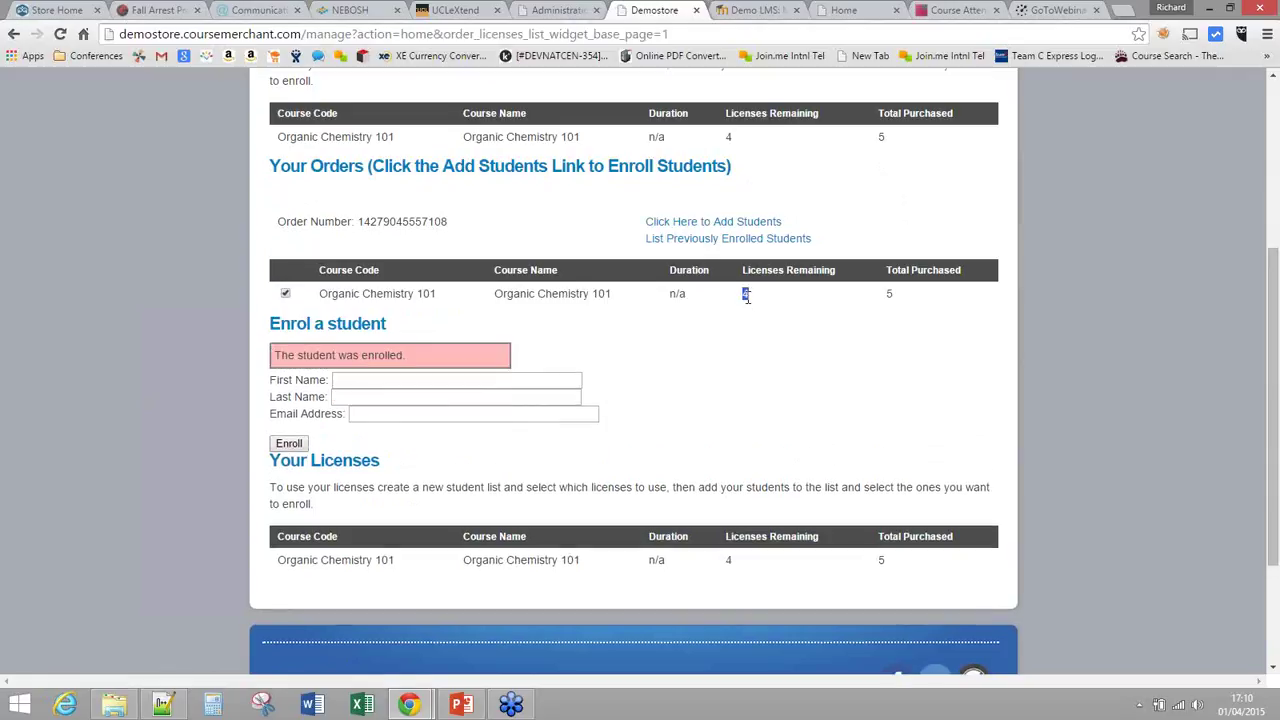
{"action": "double_click", "coordinate": [889, 293]}
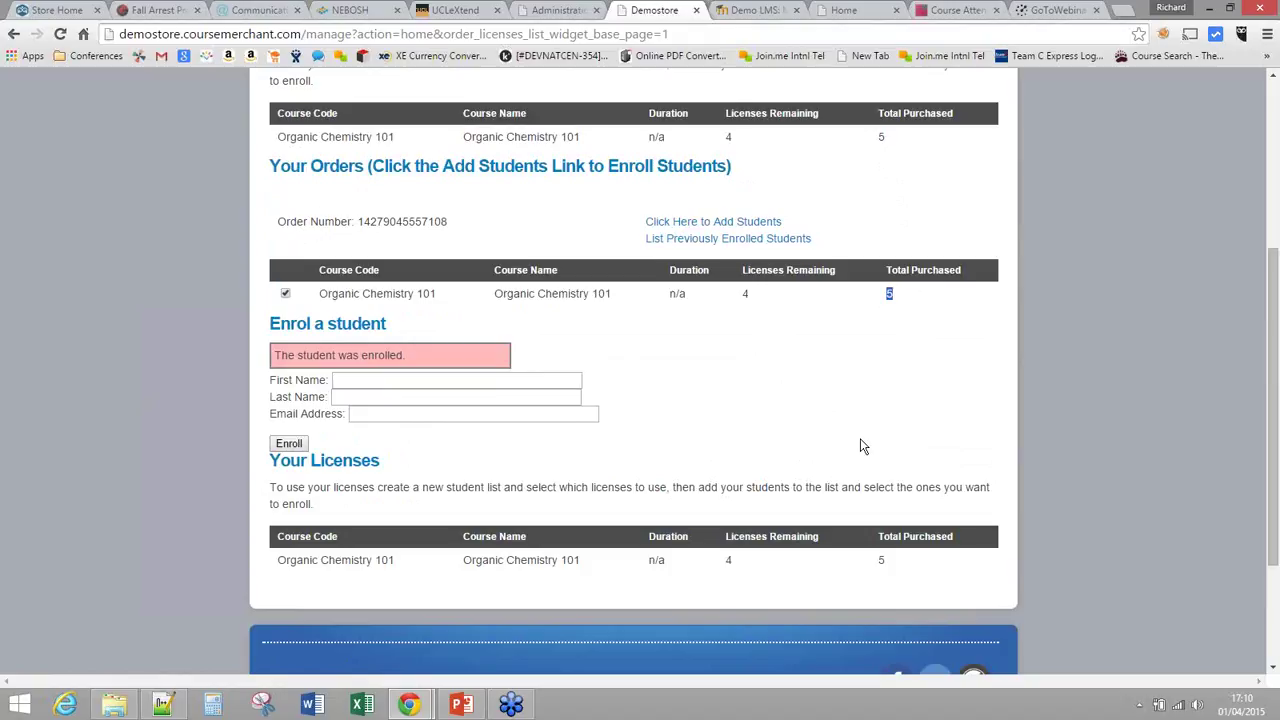
{"action": "double_click", "coordinate": [745, 293]}
{"action": "double_click", "coordinate": [745, 293]}
Step: Enrol the second student on Organic Chemistry 101 by entering their first name, last name and e-mail
{"action": "left_click", "coordinate": [453, 382]}
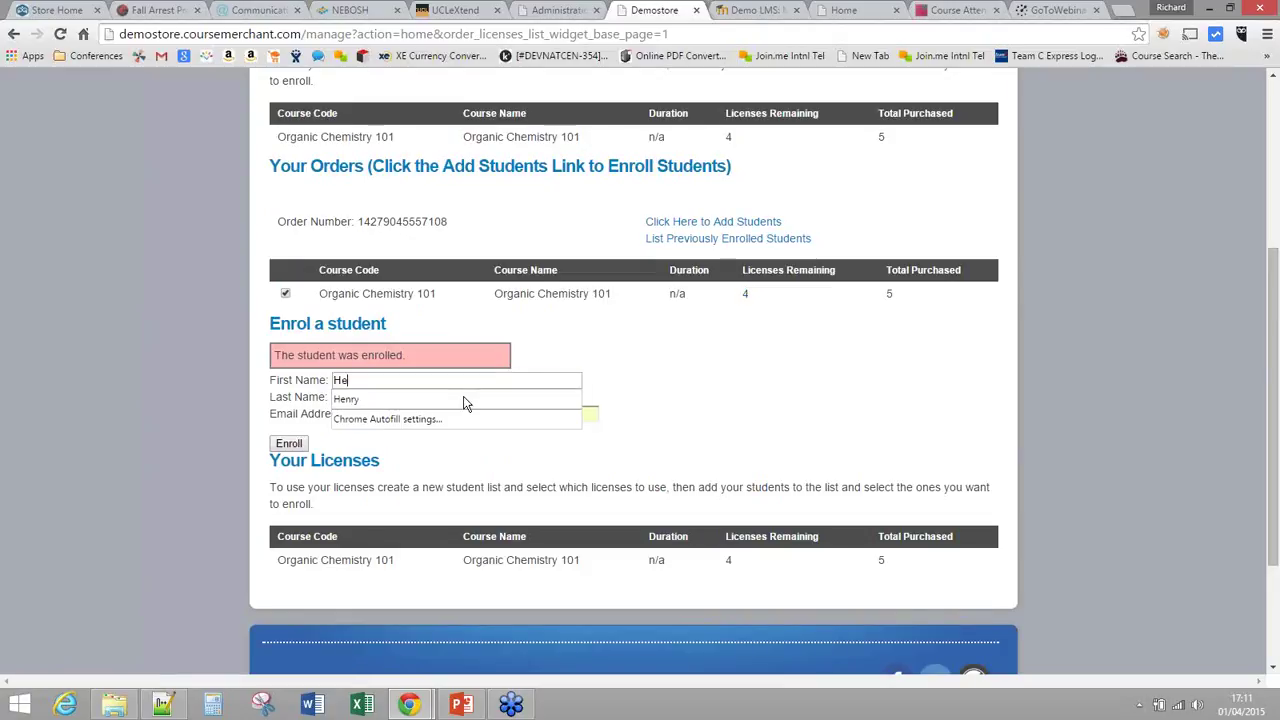
{"action": "key", "text": "Tab"}
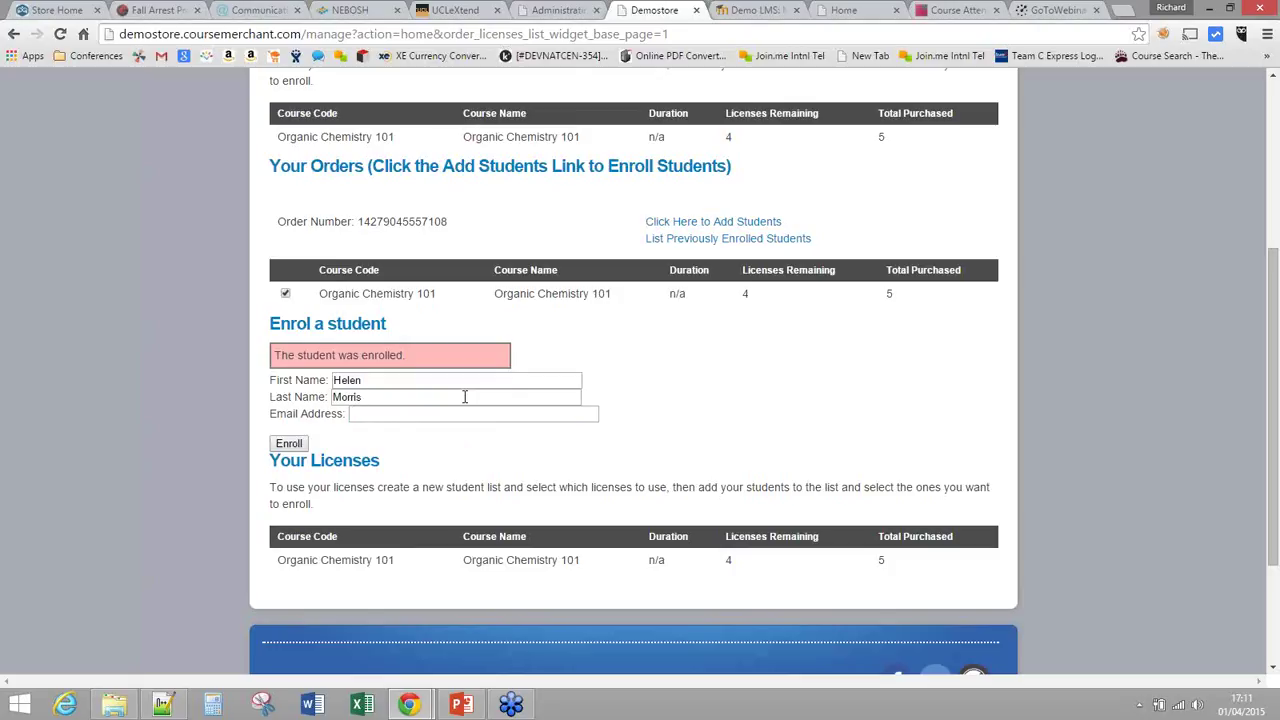
{"action": "key", "text": "Tab"}
{"action": "left_click", "coordinate": [290, 446]}
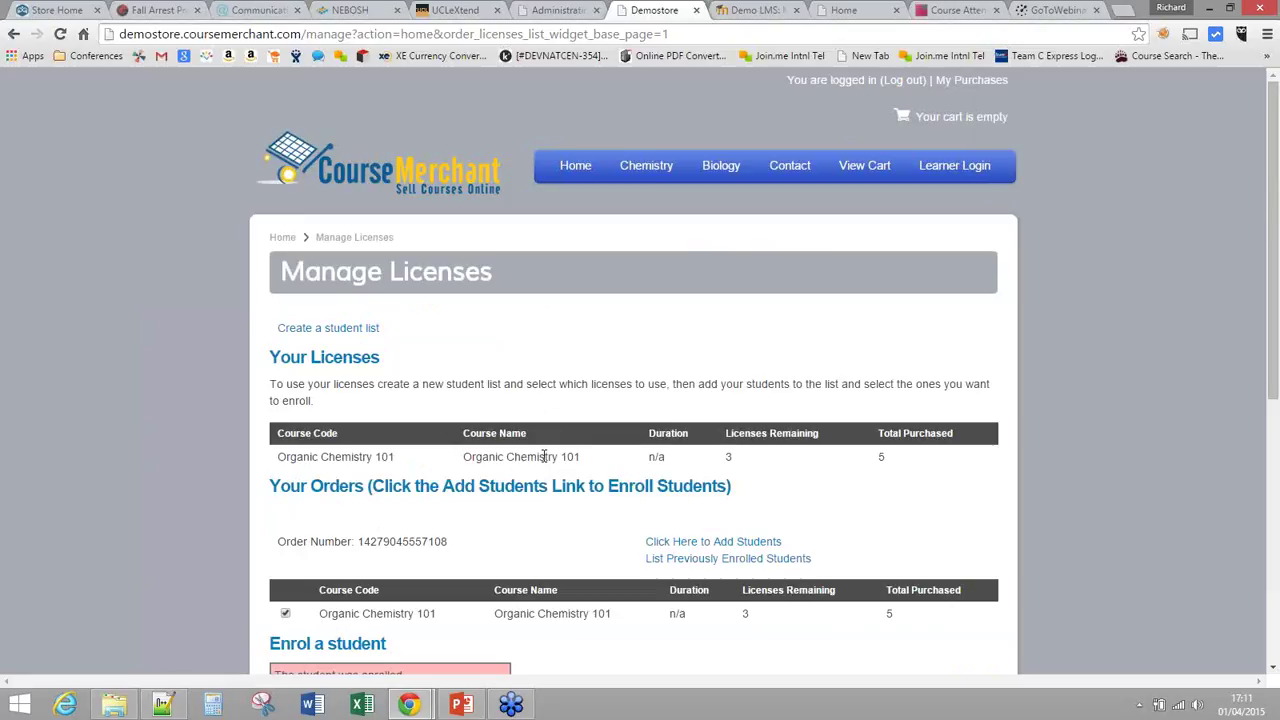
{"action": "scroll", "coordinate": [543, 455], "scroll_direction": "down", "scroll_amount": 2}
{"action": "left_click_drag", "start_coordinate": [811, 399], "coordinate": [278, 388]}
{"action": "left_click", "coordinate": [761, 405]}
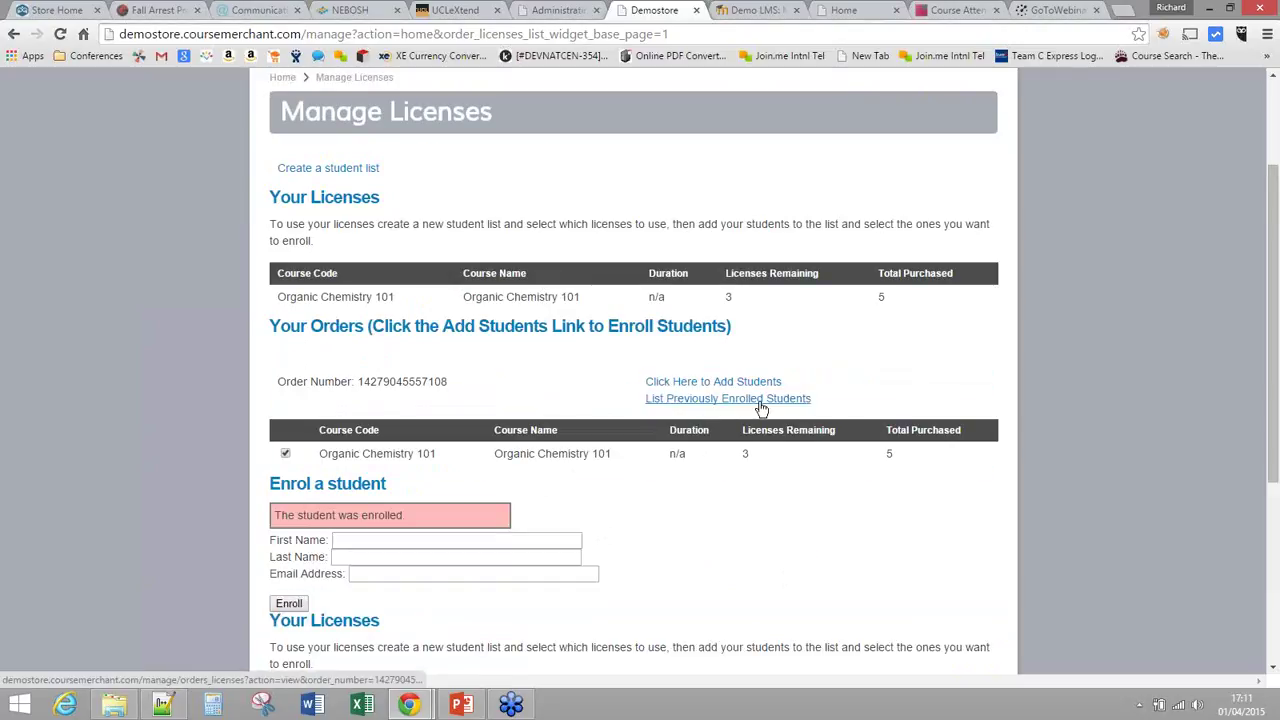
Step: Review the order's Manage Licenses page: two Assigned licence allocations and 3 of 5 licences remaining
{"action": "left_click", "coordinate": [761, 400]}
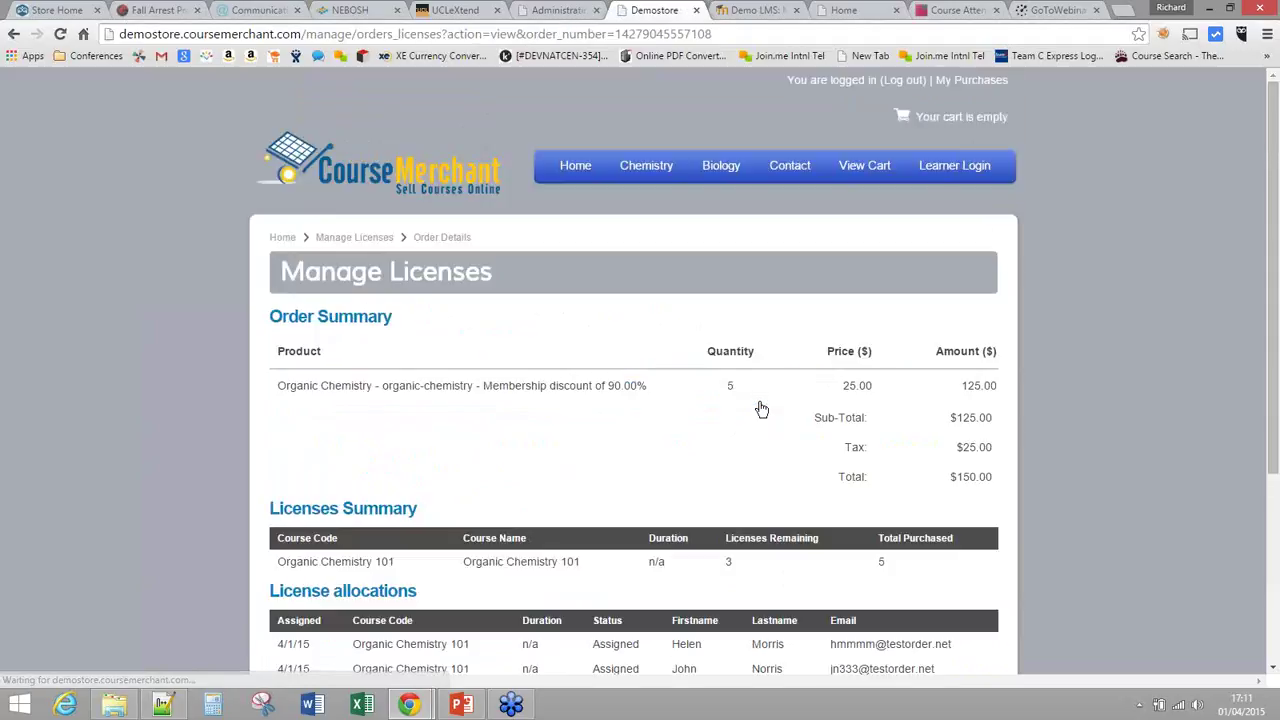
{"action": "scroll", "coordinate": [760, 409], "scroll_direction": "down", "scroll_amount": 3}
{"action": "double_click", "coordinate": [615, 508]}
{"action": "left_click", "coordinate": [630, 508]}
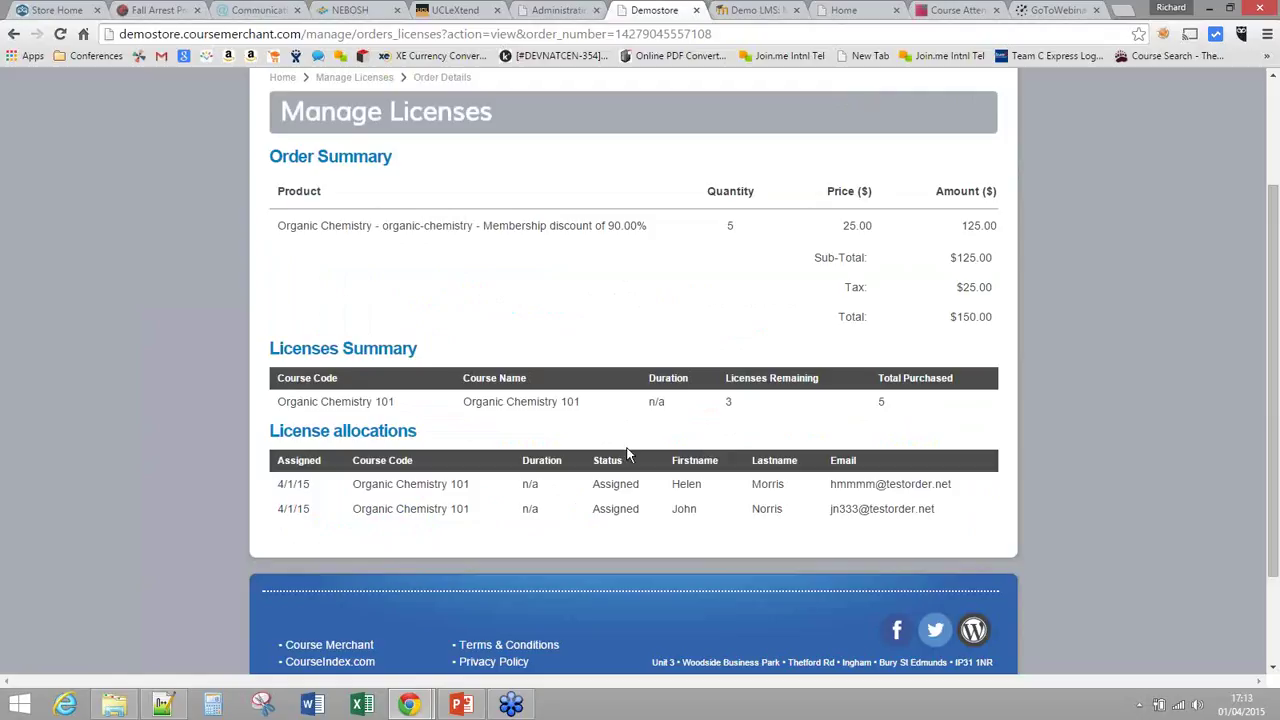
{"action": "double_click", "coordinate": [727, 402]}
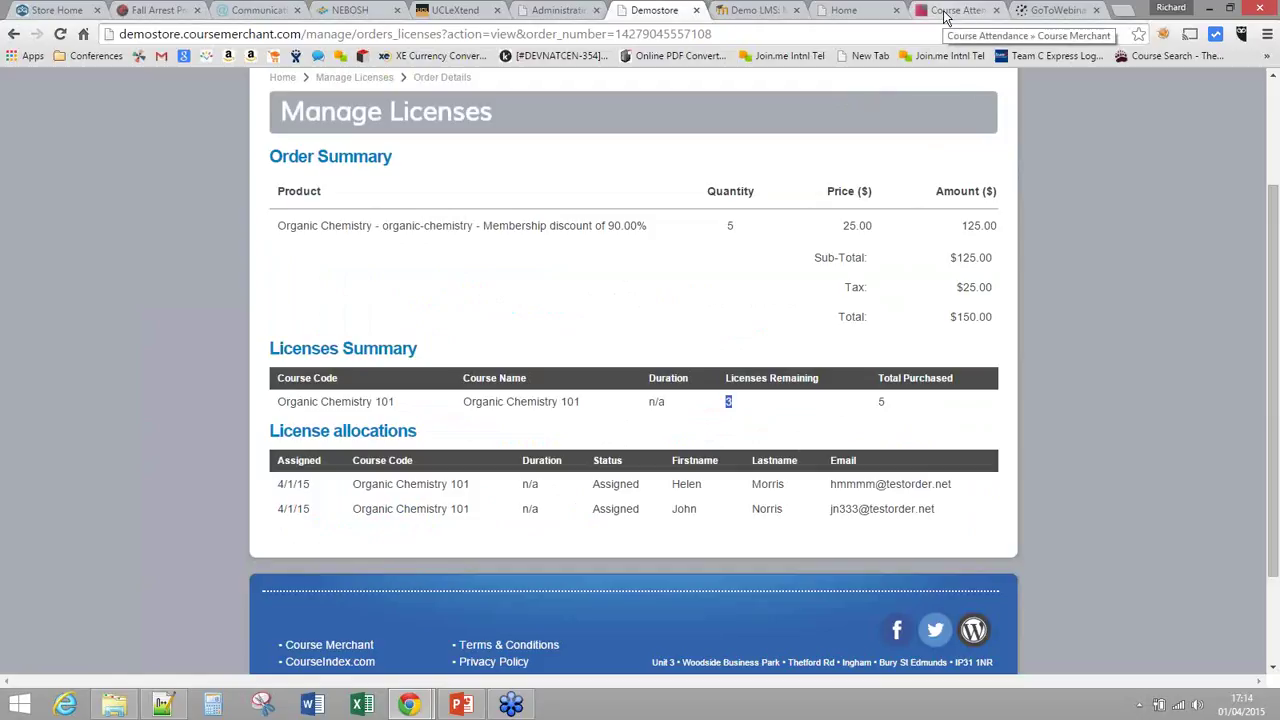
Step: Switch to the Course Attendance tab and go Home to the Suite Dashboard
{"action": "left_click", "coordinate": [945, 12]}
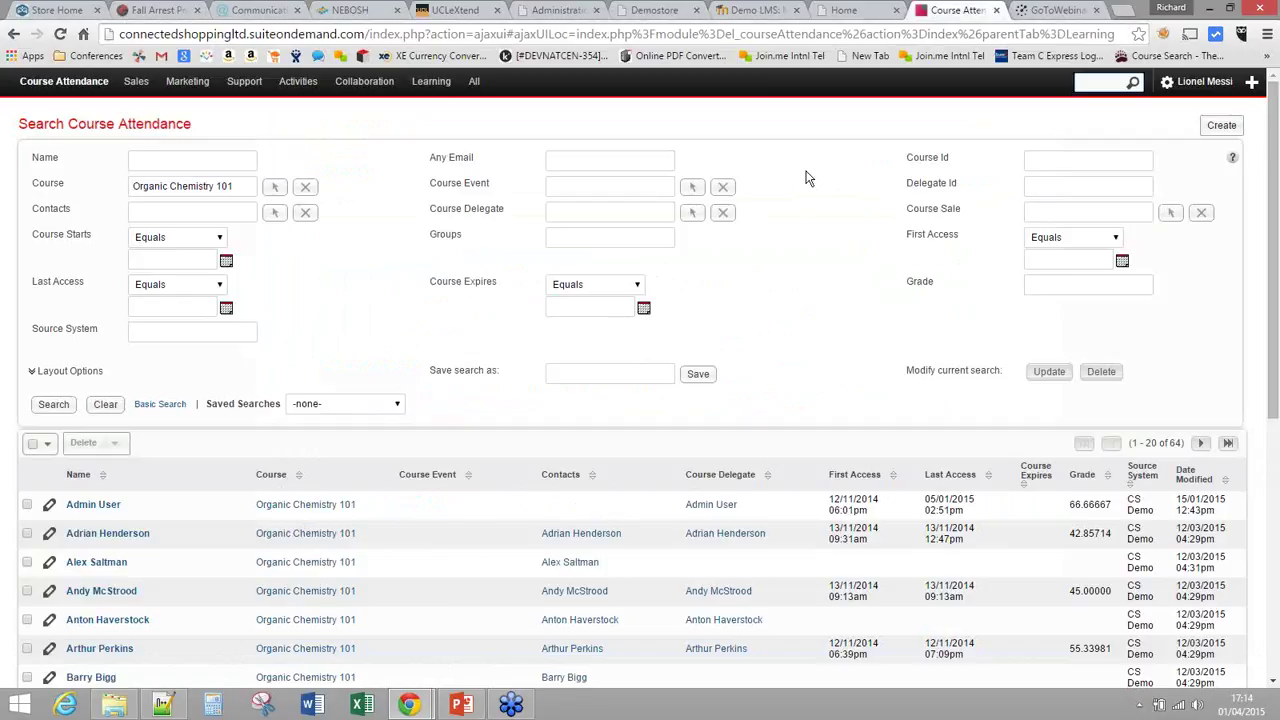
{"action": "mouse_move", "coordinate": [478, 88]}
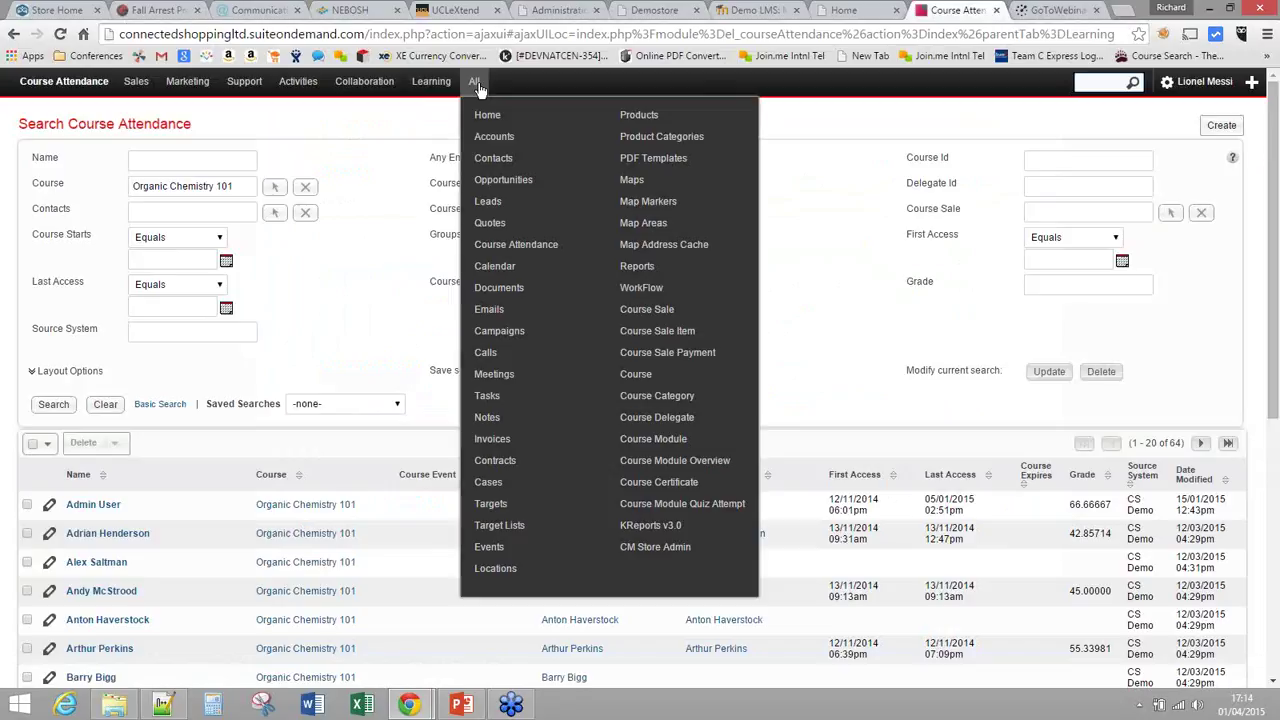
{"action": "left_click", "coordinate": [476, 84]}
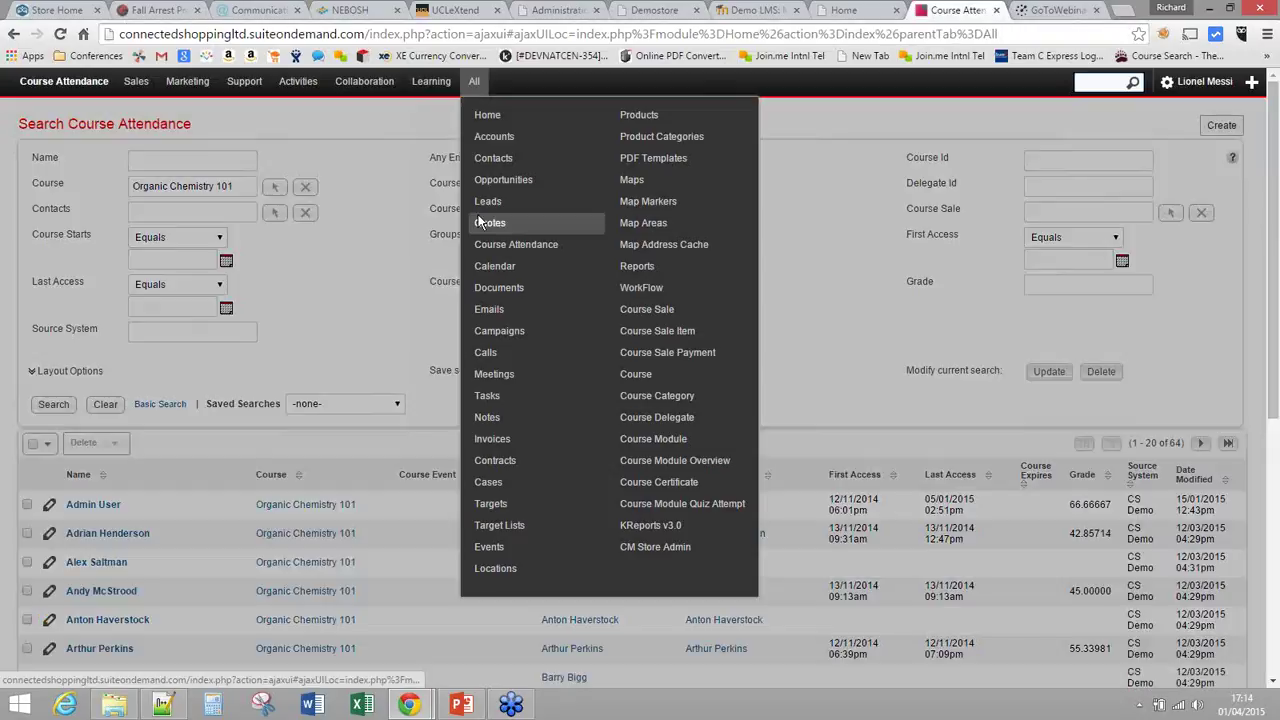
{"action": "left_click", "coordinate": [482, 222]}
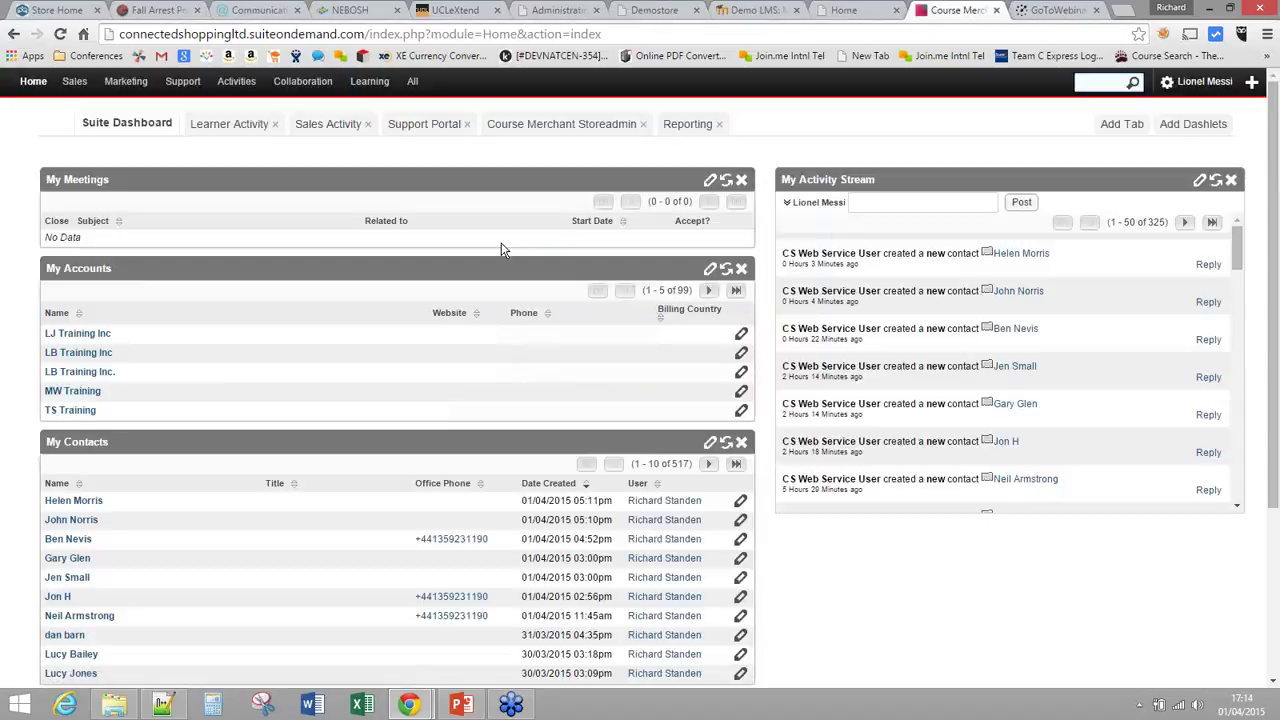
{"action": "mouse_move", "coordinate": [407, 103]}
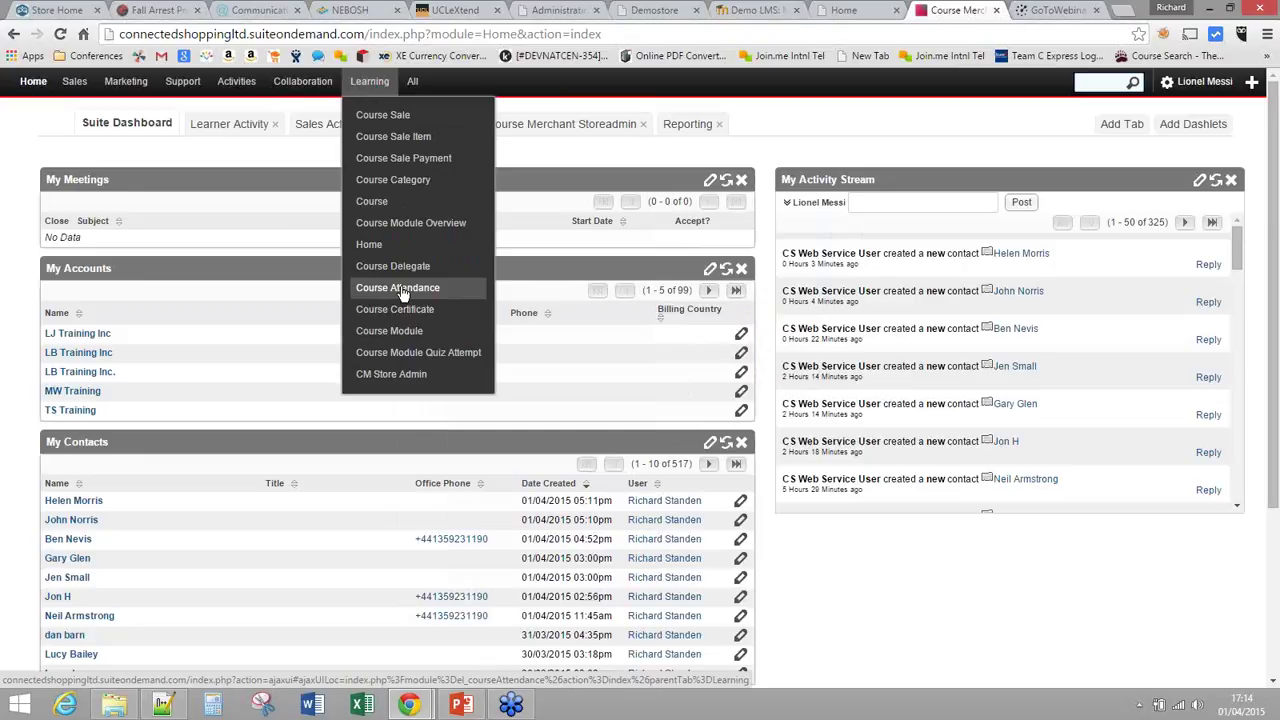
Step: Filter Course Attendance to the Organic Chemistry 101 course, returning 64 records
{"action": "left_click", "coordinate": [401, 287]}
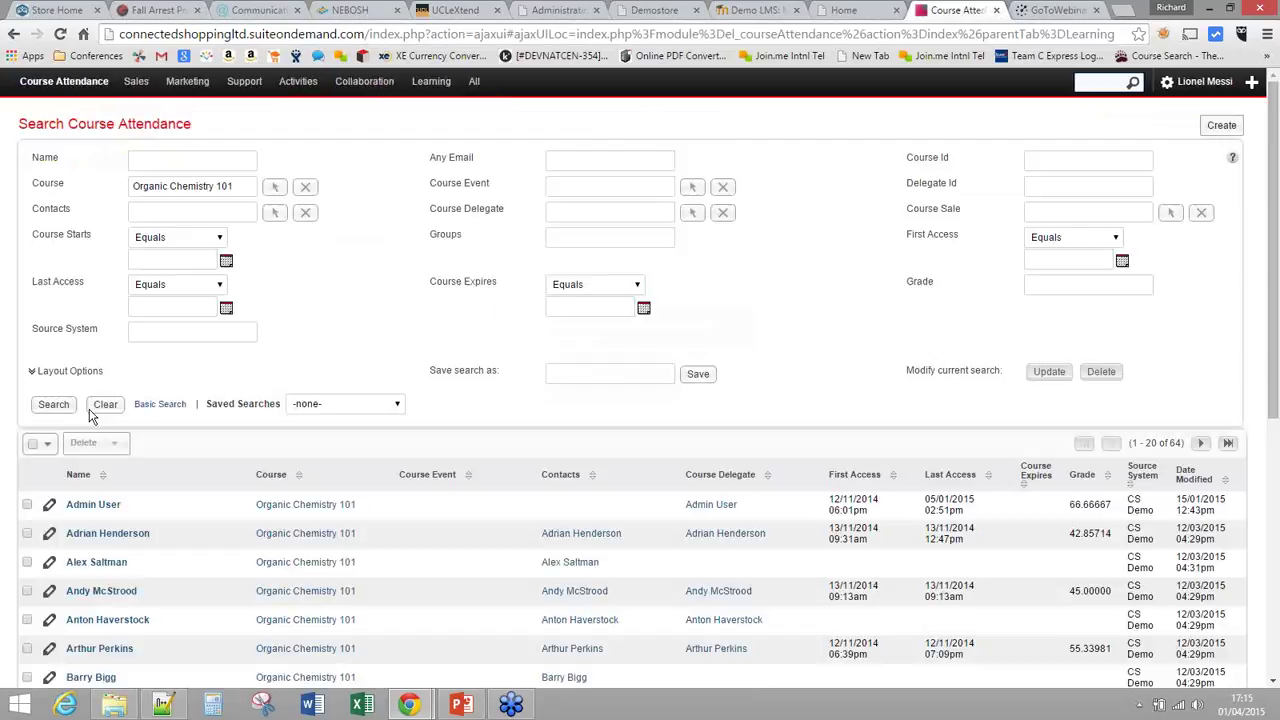
{"action": "left_click", "coordinate": [92, 408]}
{"action": "left_click", "coordinate": [53, 406]}
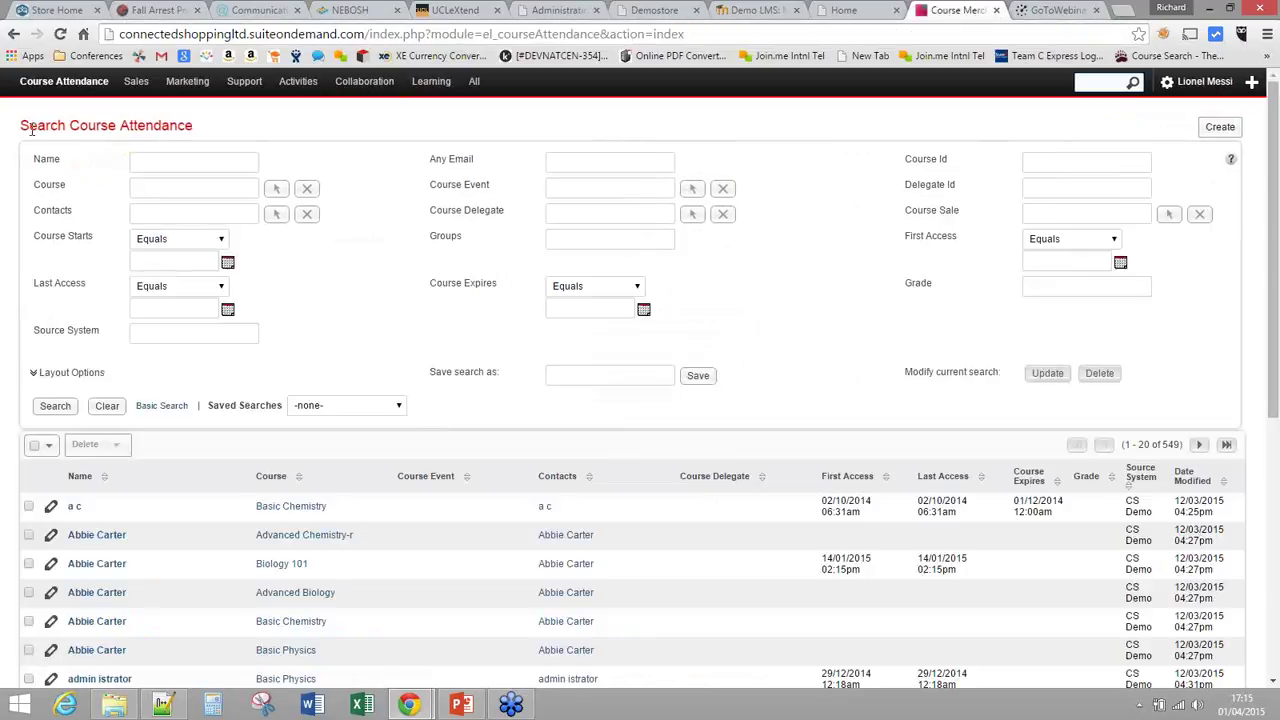
{"action": "left_click_drag", "start_coordinate": [192, 125], "coordinate": [28, 125]}
{"action": "double_click", "coordinate": [48, 185]}
{"action": "left_click", "coordinate": [276, 190]}
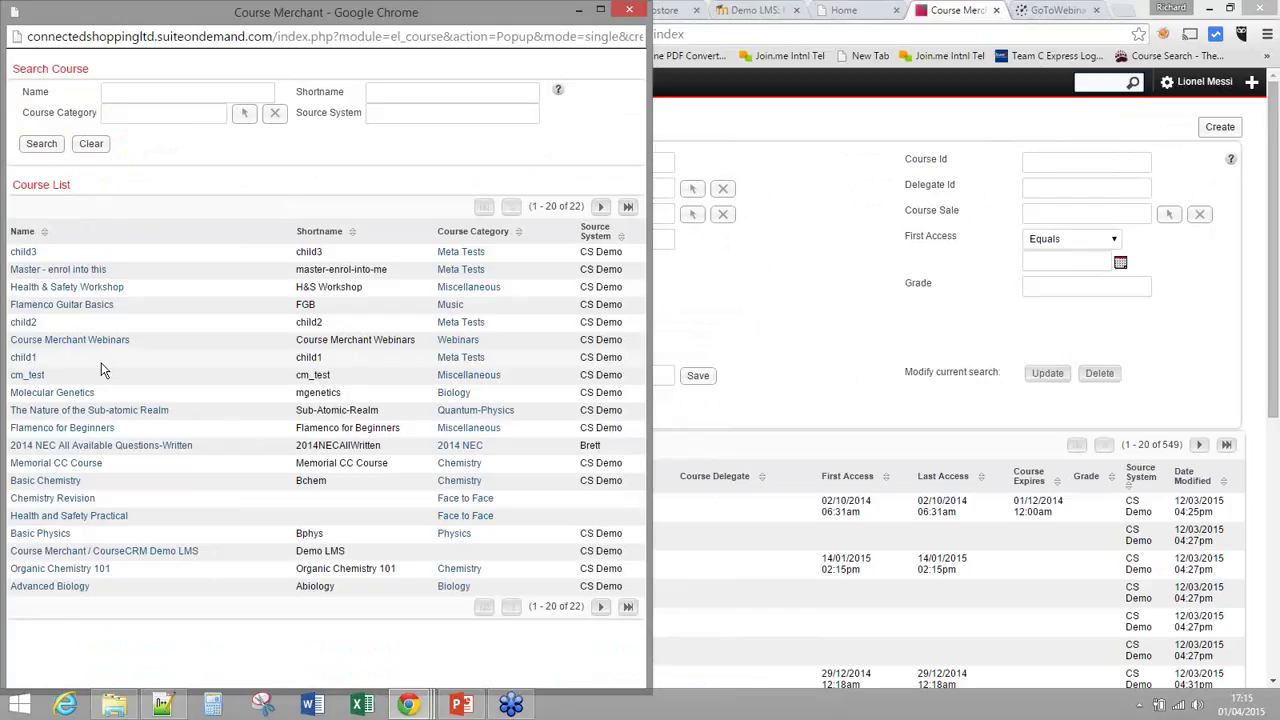
{"action": "left_click", "coordinate": [70, 568]}
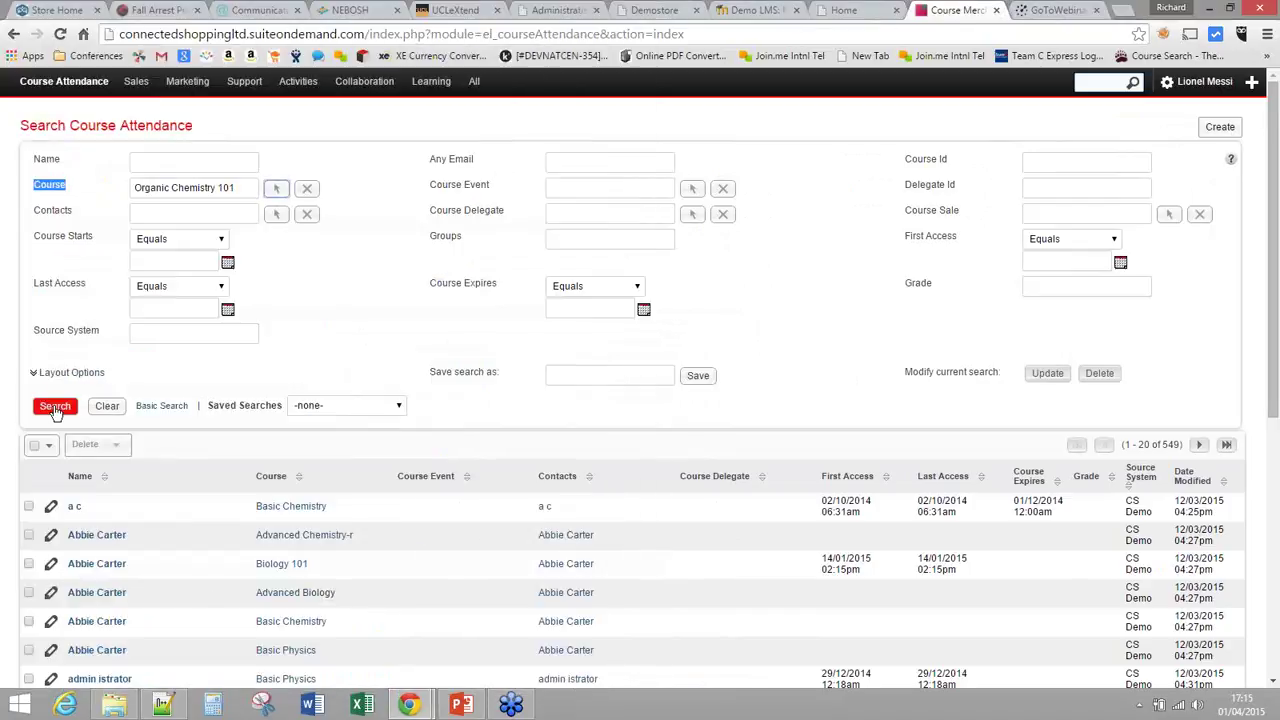
{"action": "left_click", "coordinate": [55, 408]}
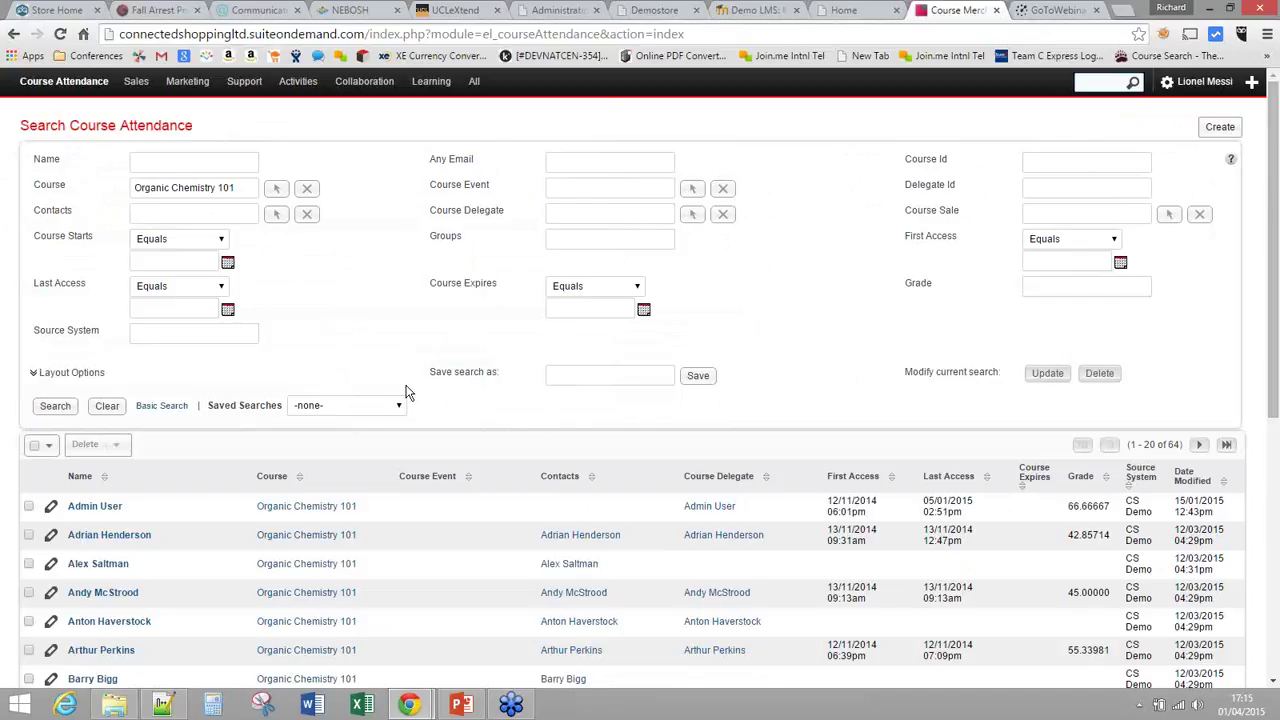
Step: Tick three attendance records and show the bulk actions Email, Mass Update, Merge and Export
{"action": "scroll", "coordinate": [141, 440], "scroll_direction": "down", "scroll_amount": 2}
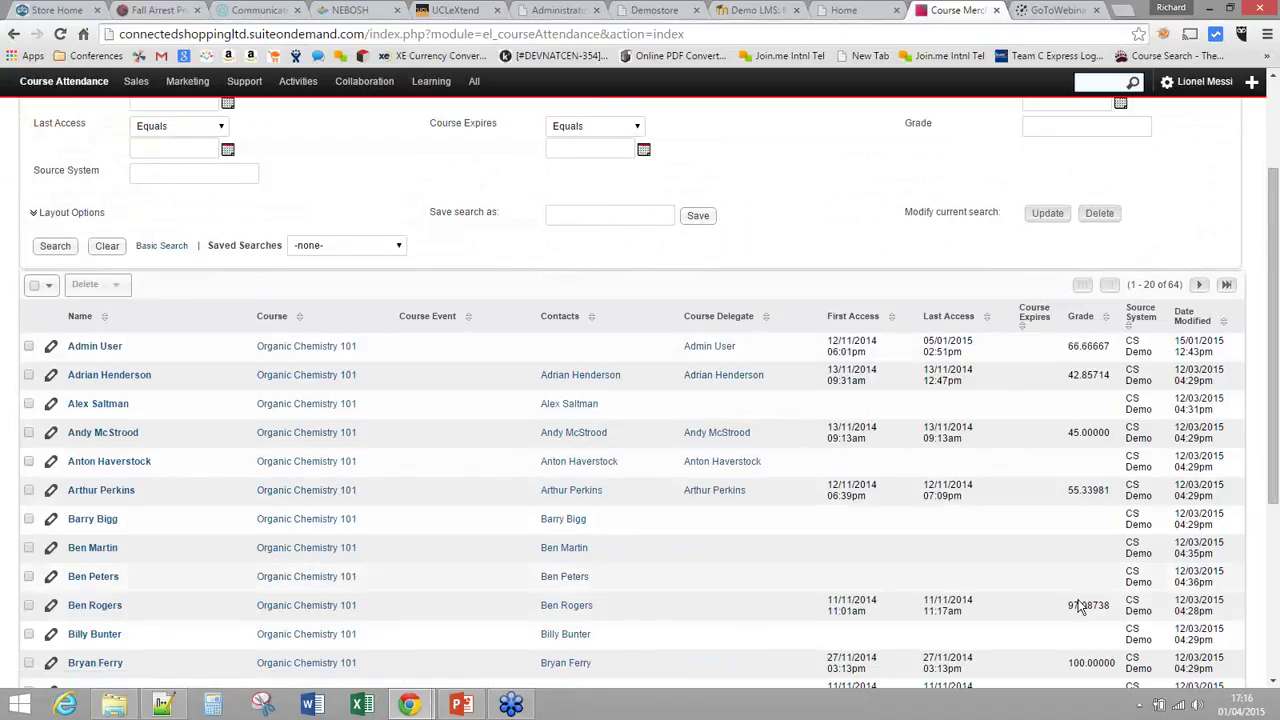
{"action": "left_click", "coordinate": [29, 605]}
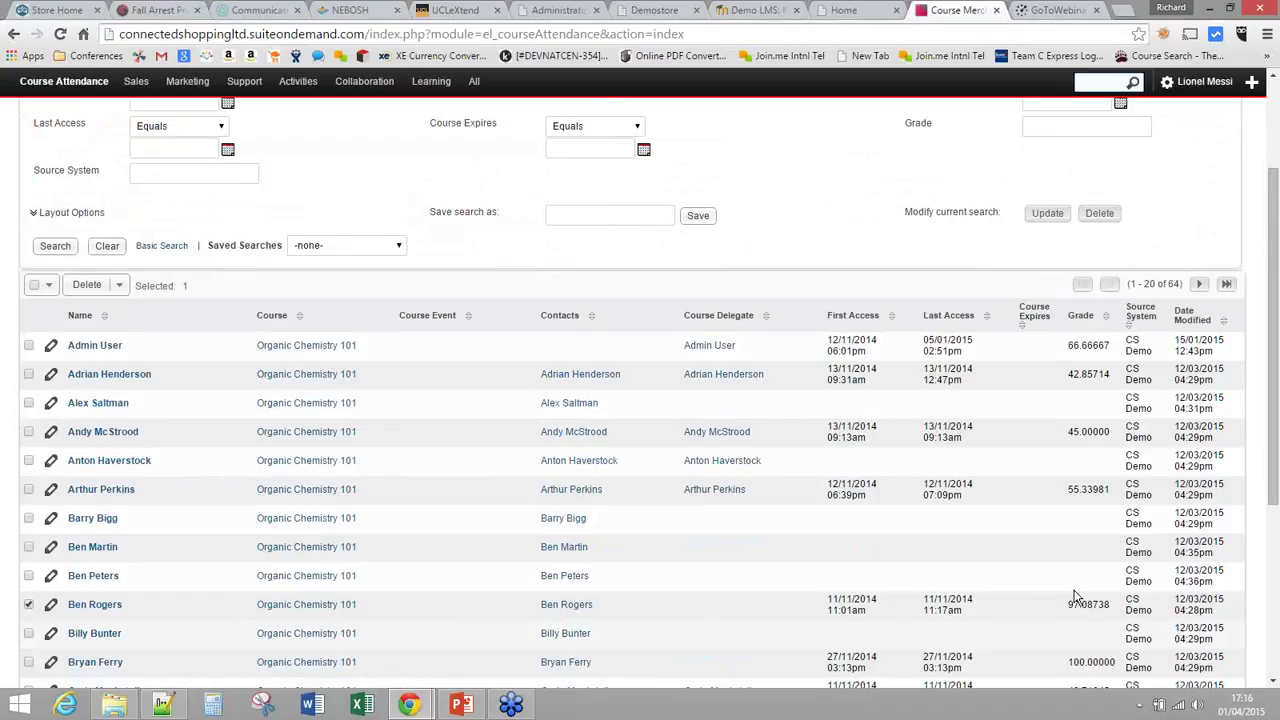
{"action": "scroll", "coordinate": [29, 590], "scroll_direction": "down", "scroll_amount": 2}
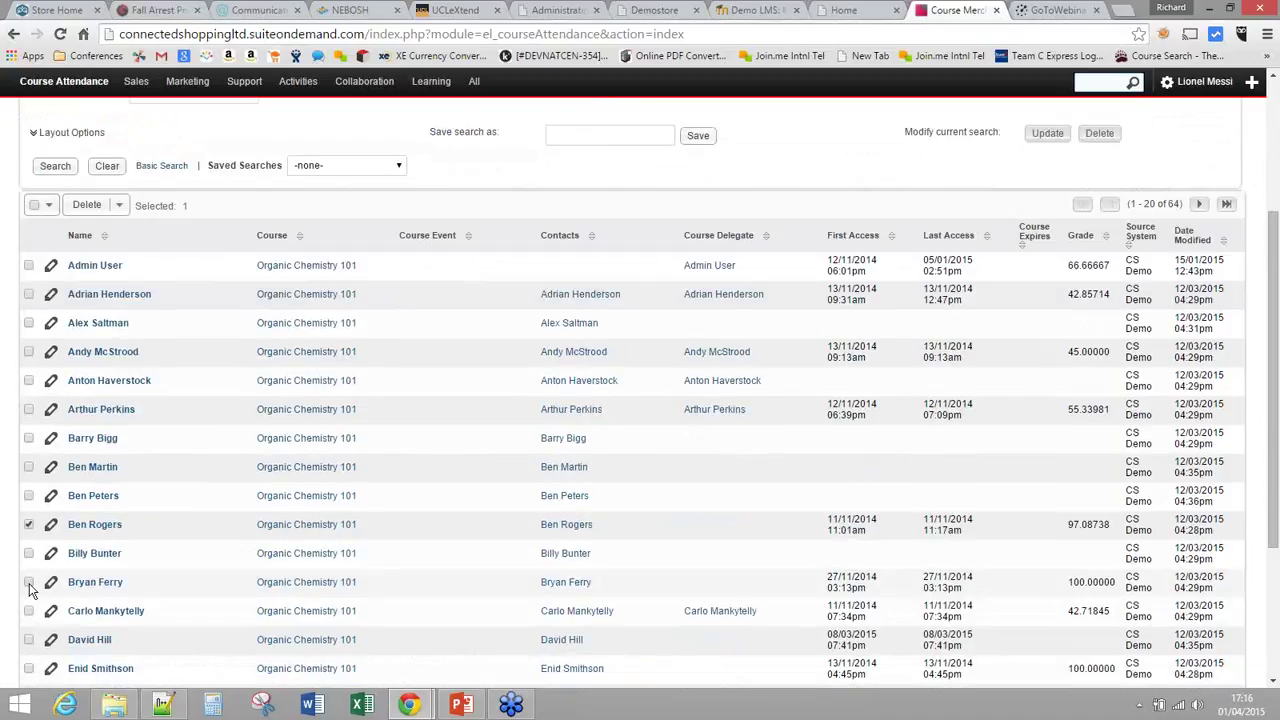
{"action": "left_click", "coordinate": [29, 582]}
{"action": "left_click", "coordinate": [29, 668]}
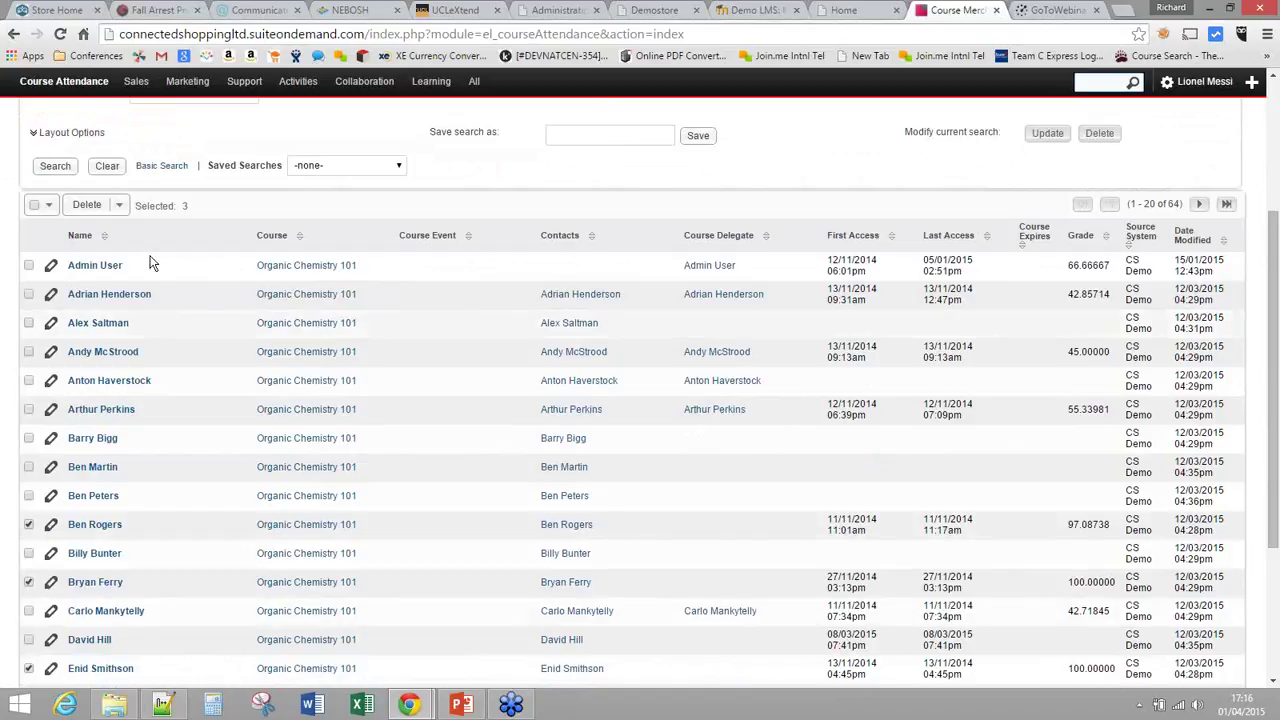
{"action": "left_click", "coordinate": [118, 204]}
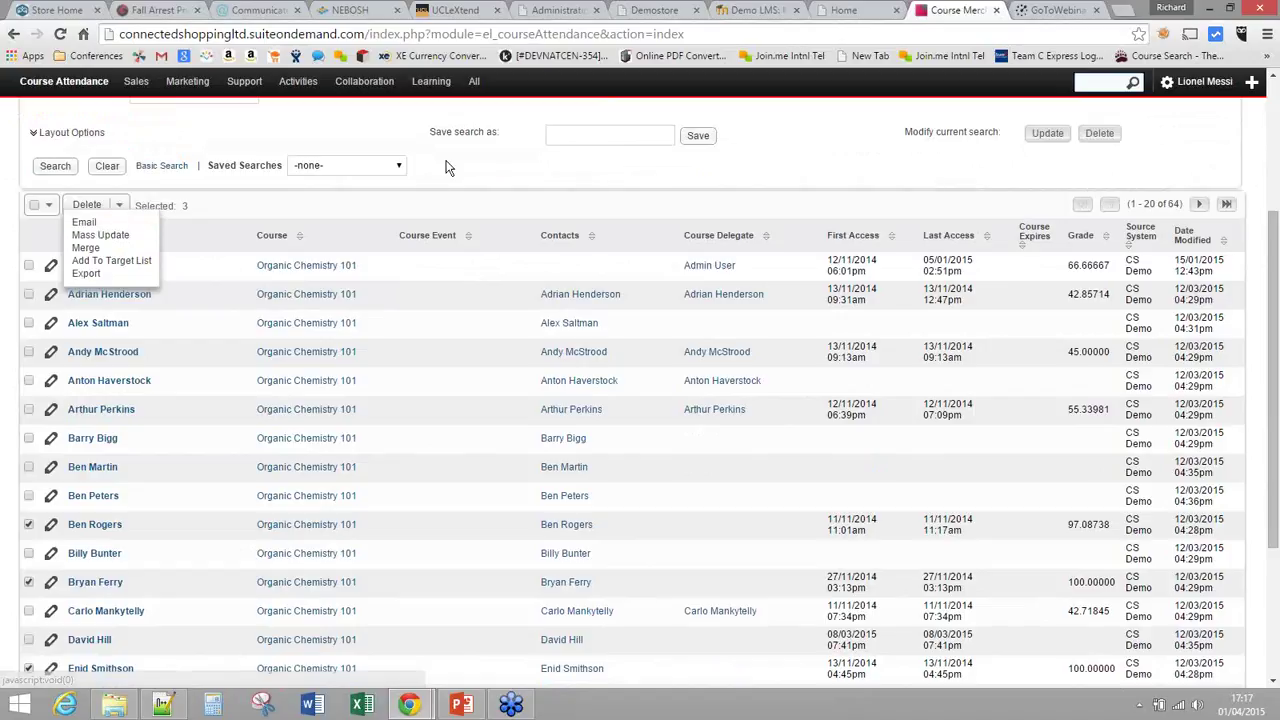
{"action": "mouse_move", "coordinate": [476, 90]}
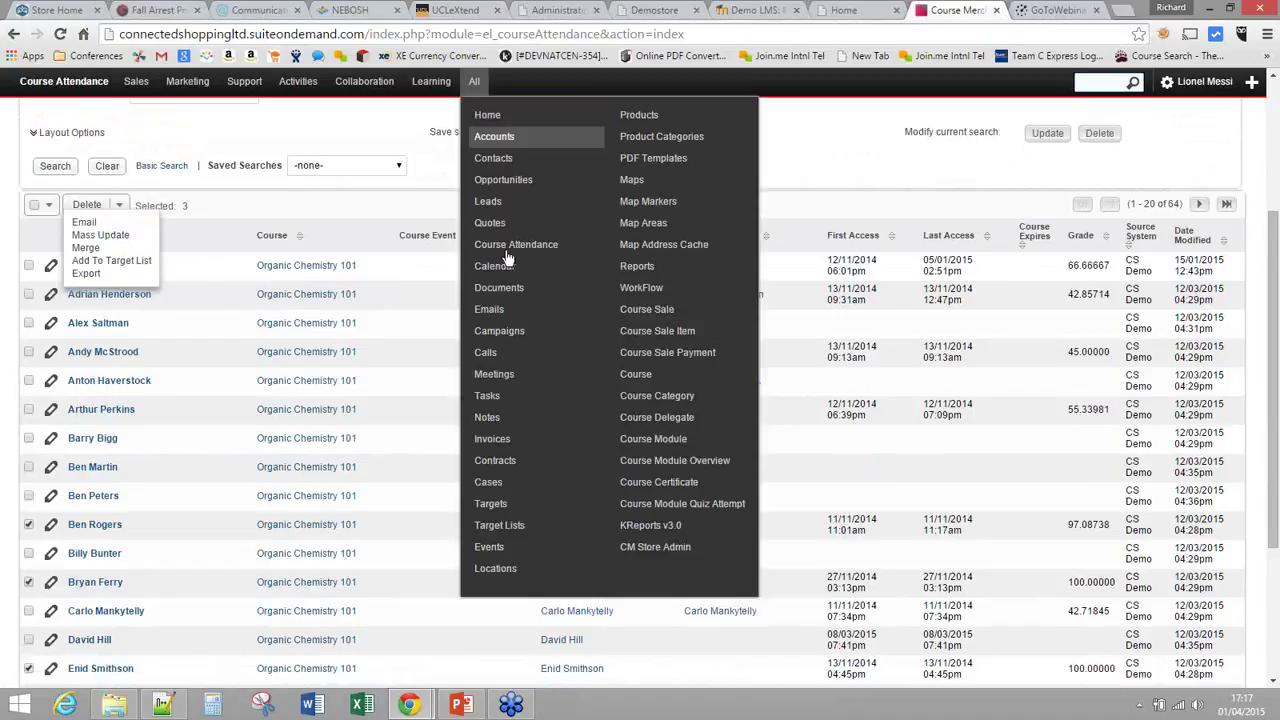
Step: Open the KReports Sales - Items Sold report with the Date Created filter set to 30
{"action": "left_click", "coordinate": [632, 530]}
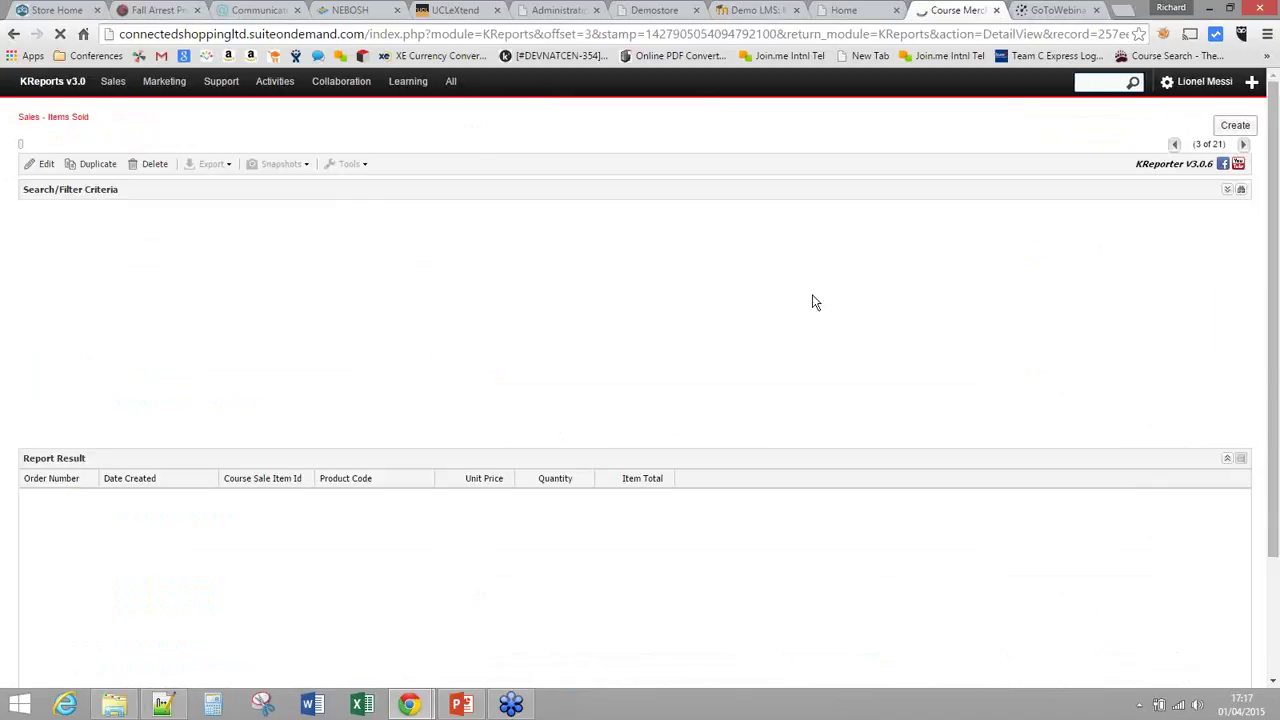
{"action": "left_click", "coordinate": [196, 226]}
{"action": "type", "text": "3"}
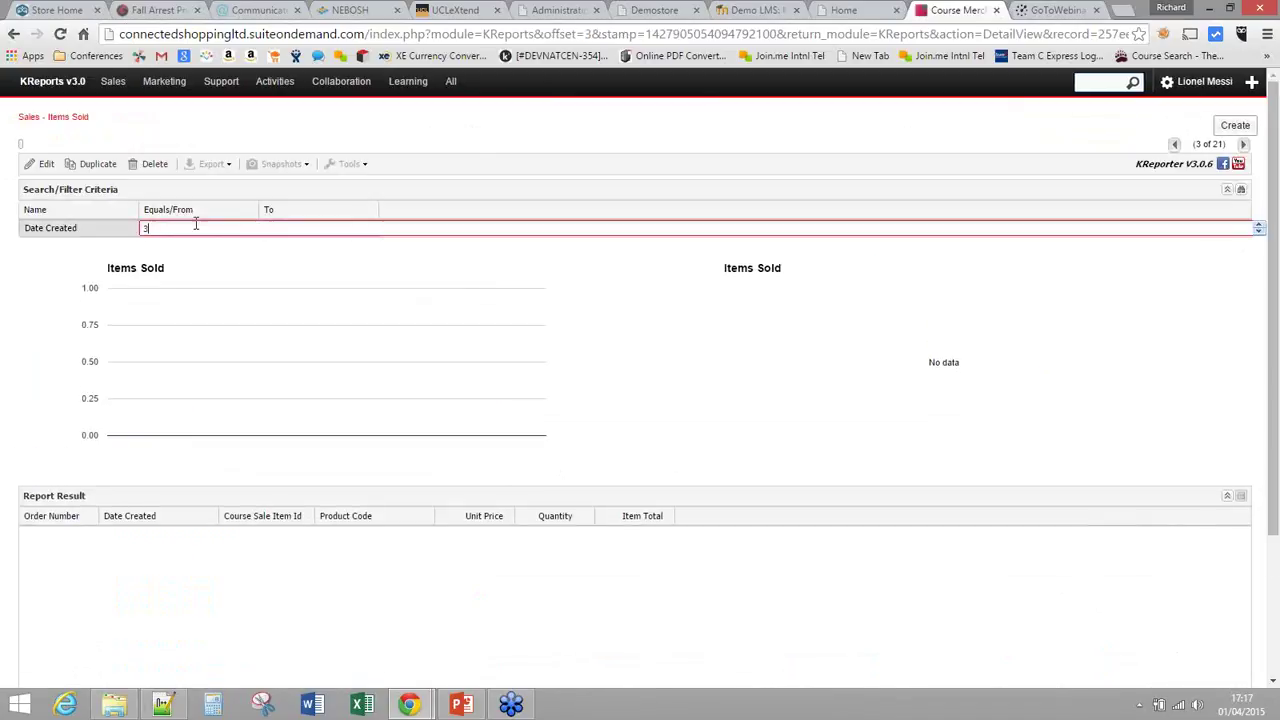
{"action": "type", "text": "0"}
{"action": "key", "text": "Return"}
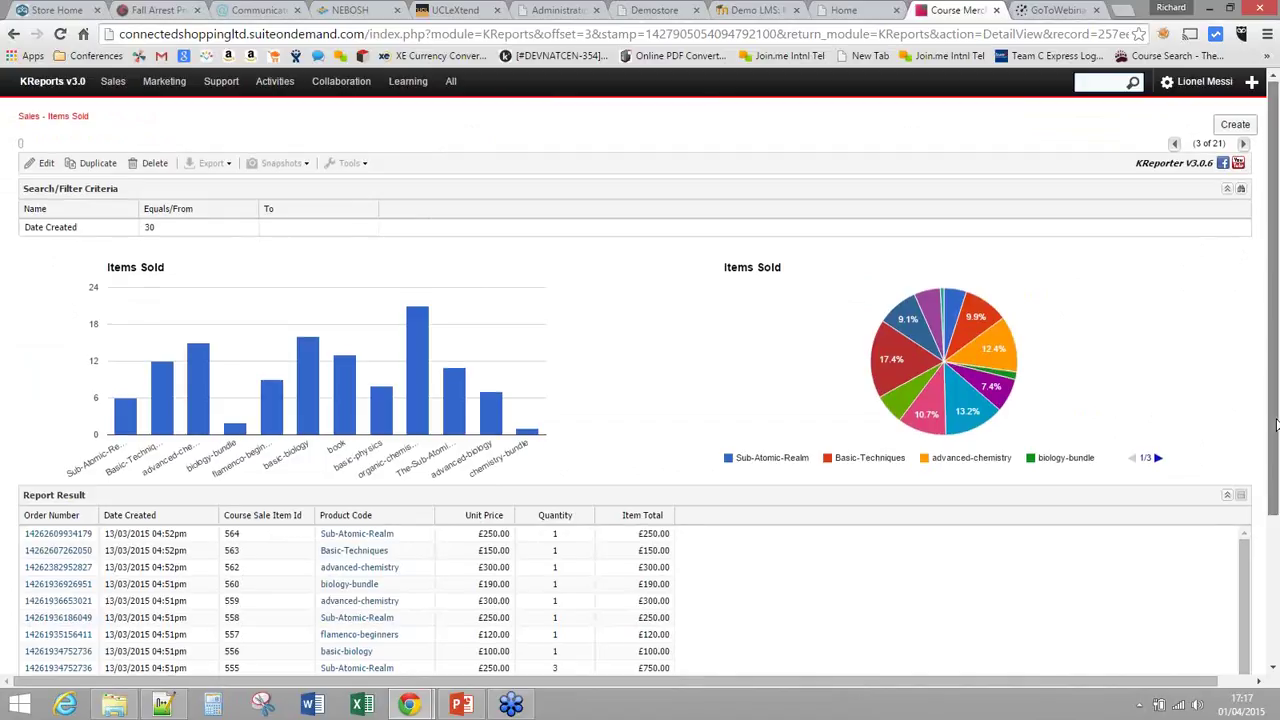
{"action": "left_click_drag", "start_coordinate": [1275, 425], "coordinate": [1275, 447]}
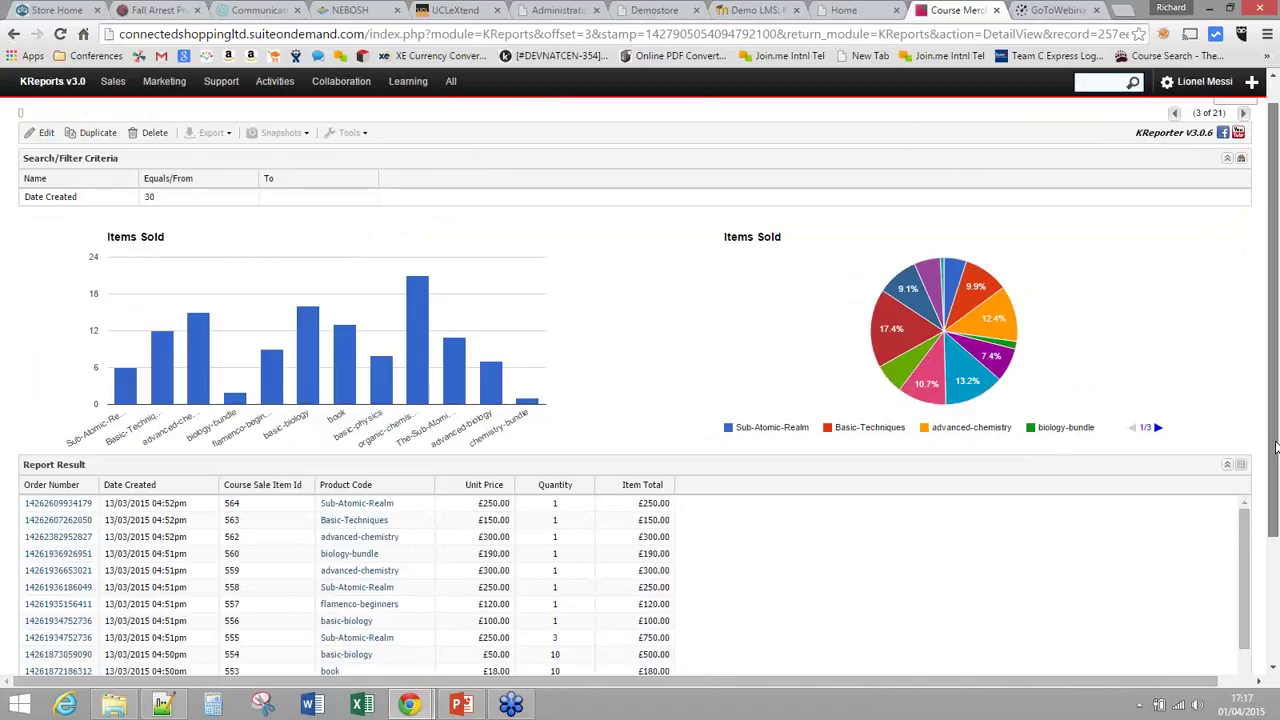
{"action": "left_click_drag", "start_coordinate": [1275, 447], "coordinate": [1275, 490]}
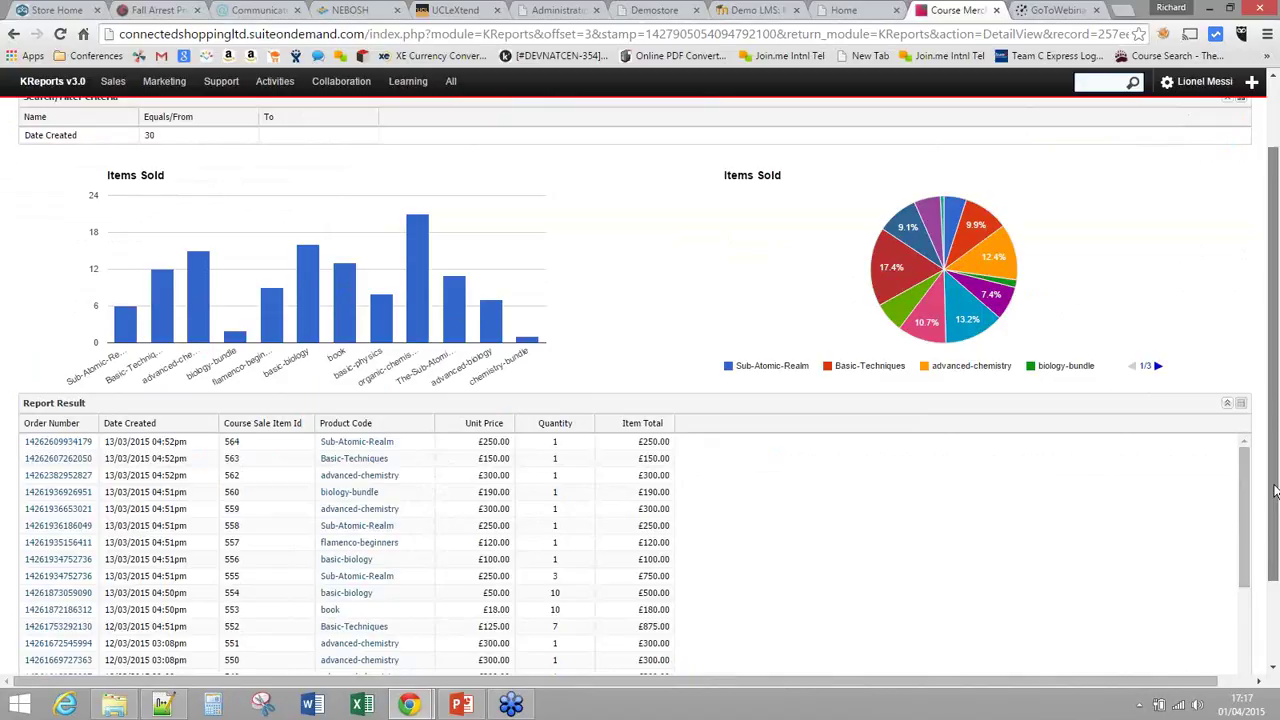
{"action": "scroll", "coordinate": [476, 368], "scroll_direction": "up", "scroll_amount": 1}
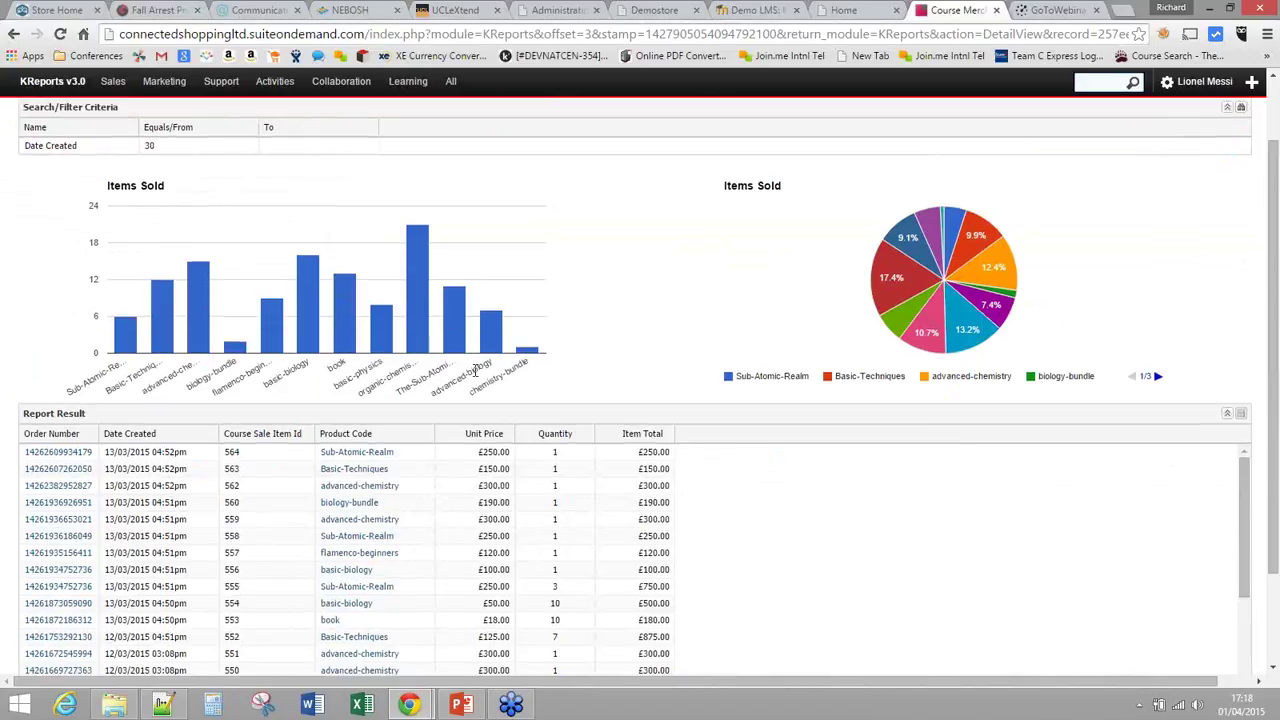